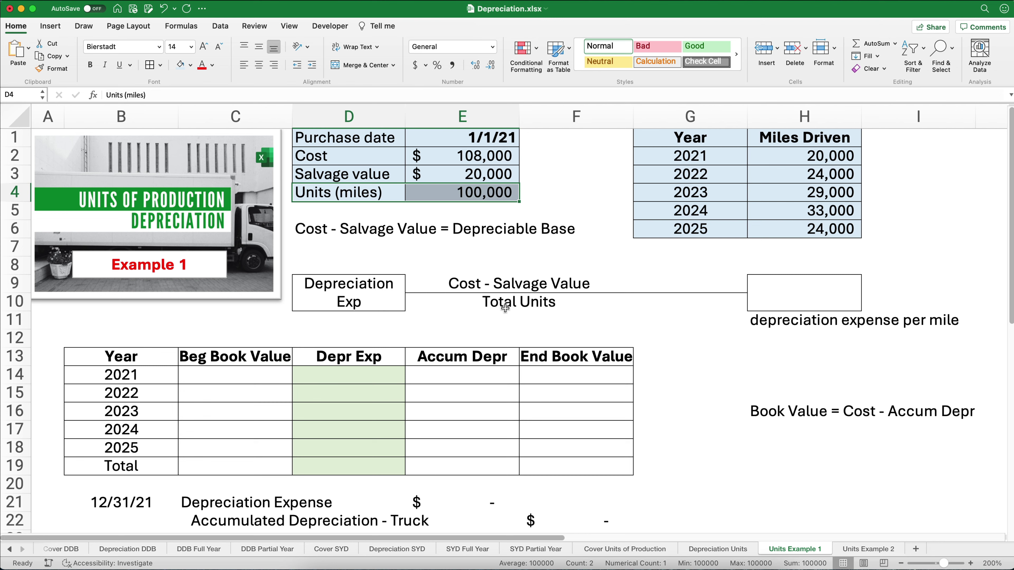
# Step: Calculate the depreciable base in G9, beside Cost - Salvage Value, with the formula =E2-E3
pyautogui.click(481, 200)
pyautogui.click(506, 307)
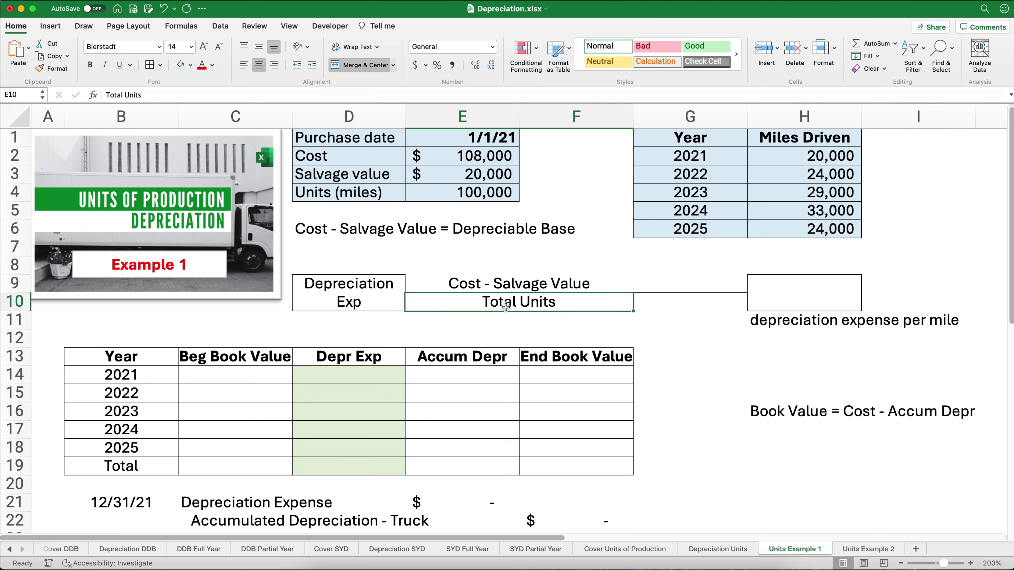
pyautogui.click(661, 283)
pyautogui.write('=')
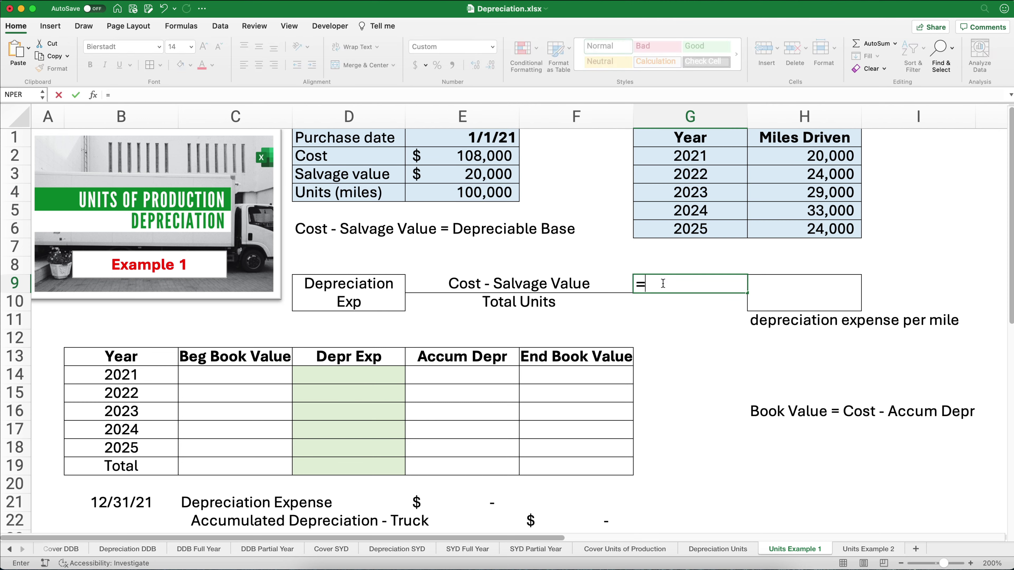
pyautogui.click(480, 163)
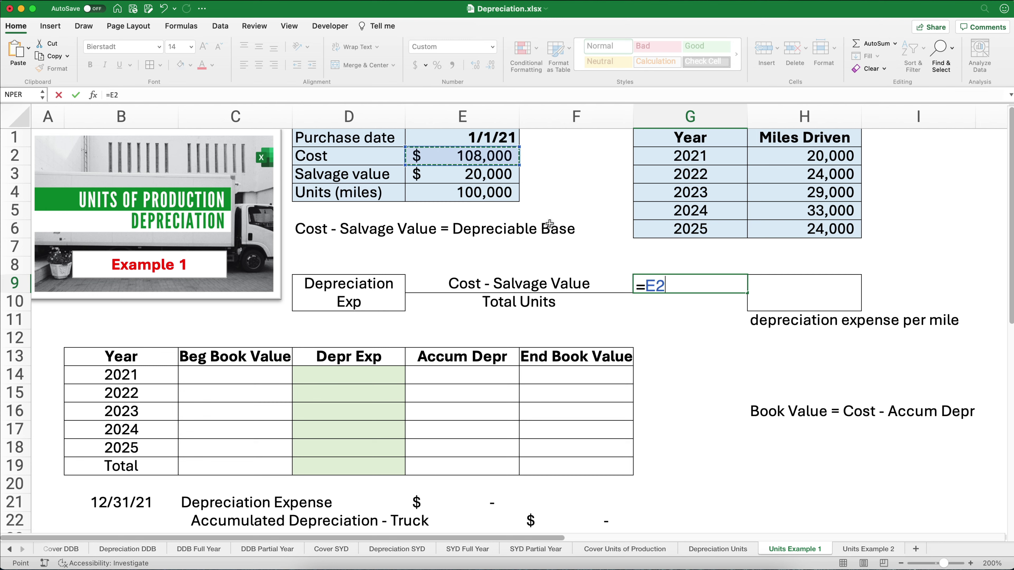
pyautogui.write('-')
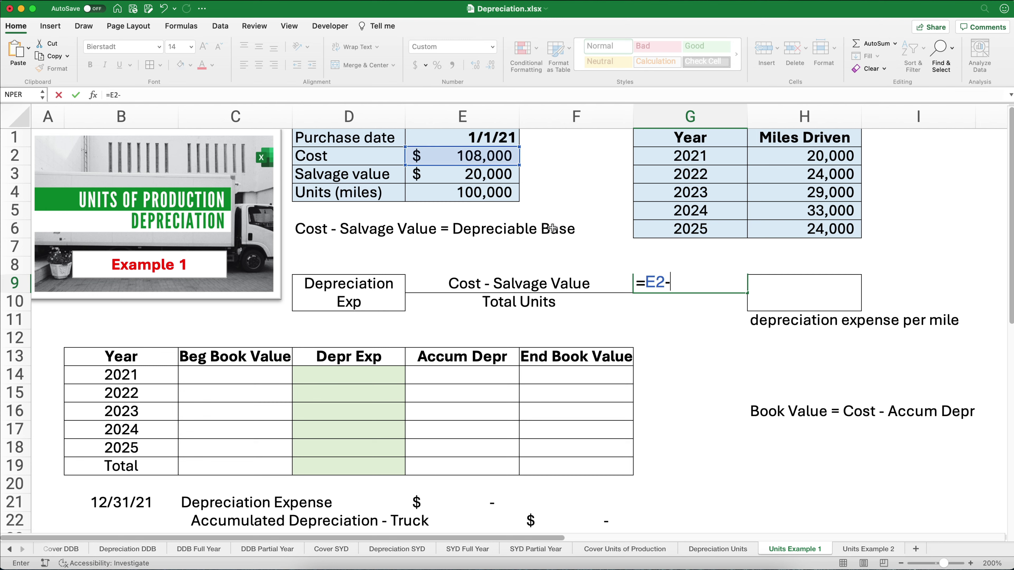
pyautogui.click(461, 178)
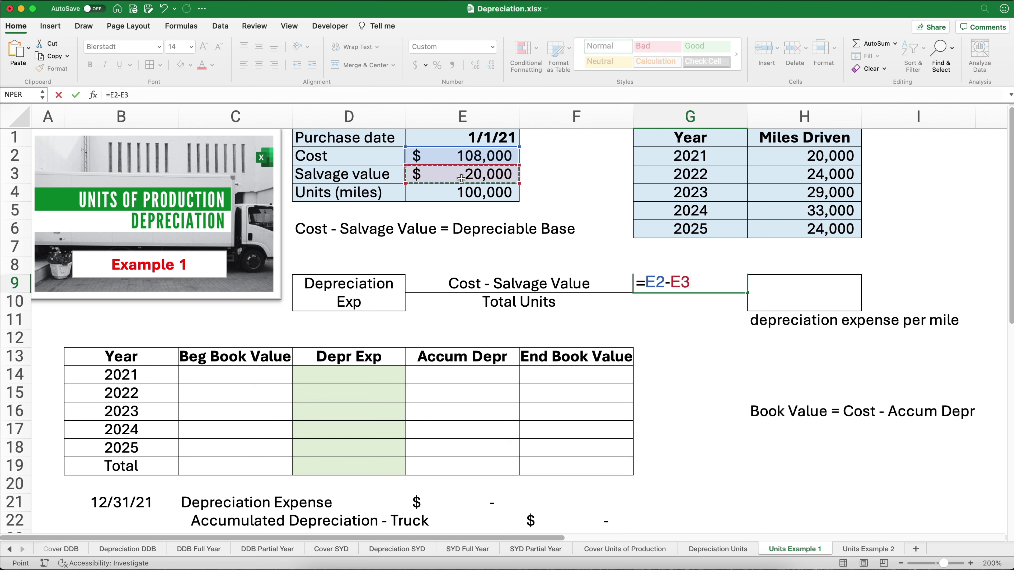
pyautogui.press('Return')
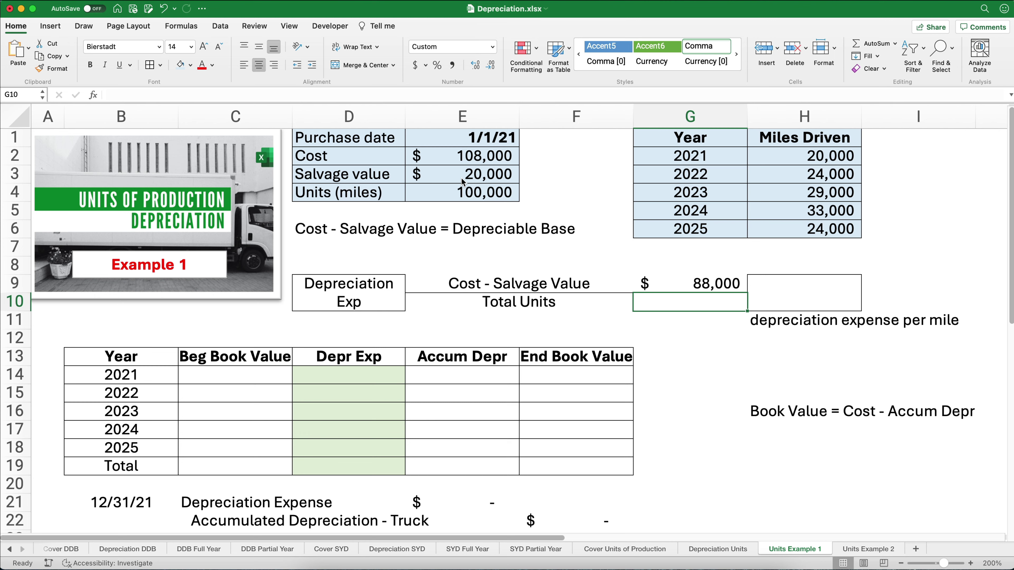
# Step: Link the Total Units denominator in G10 to the truck's total miles with =E4
pyautogui.write('=')
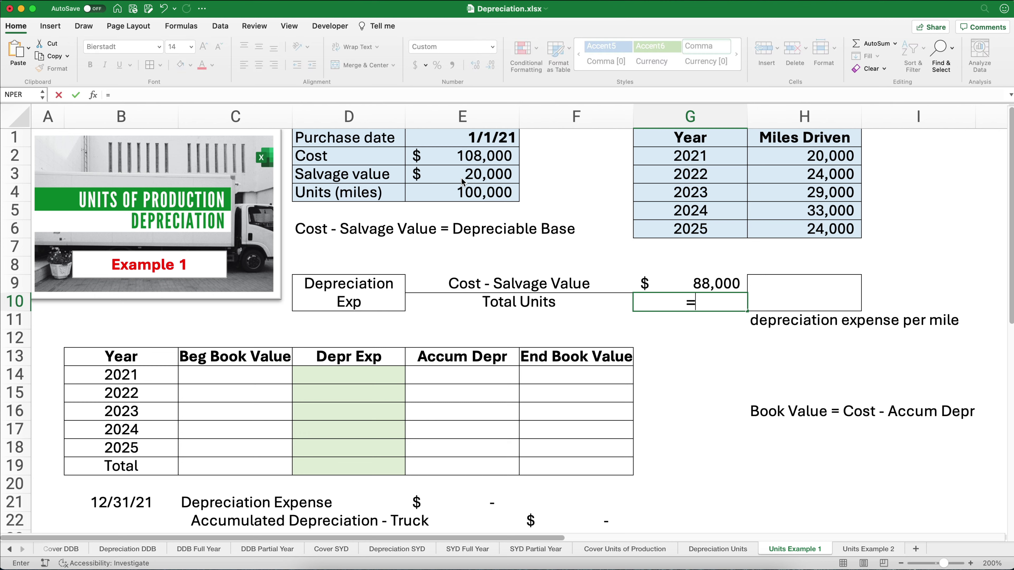
pyautogui.click(458, 194)
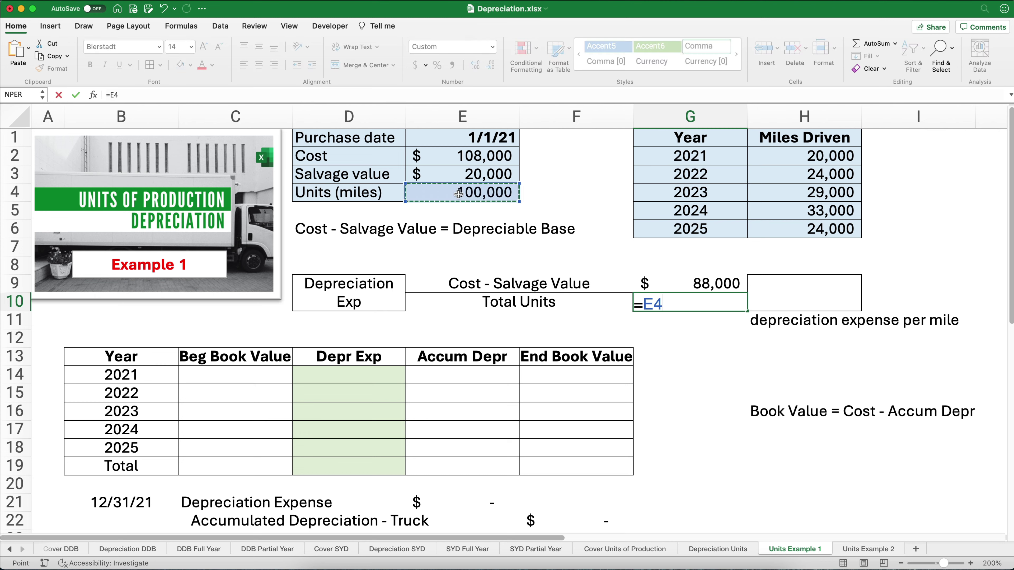
pyautogui.press('Return')
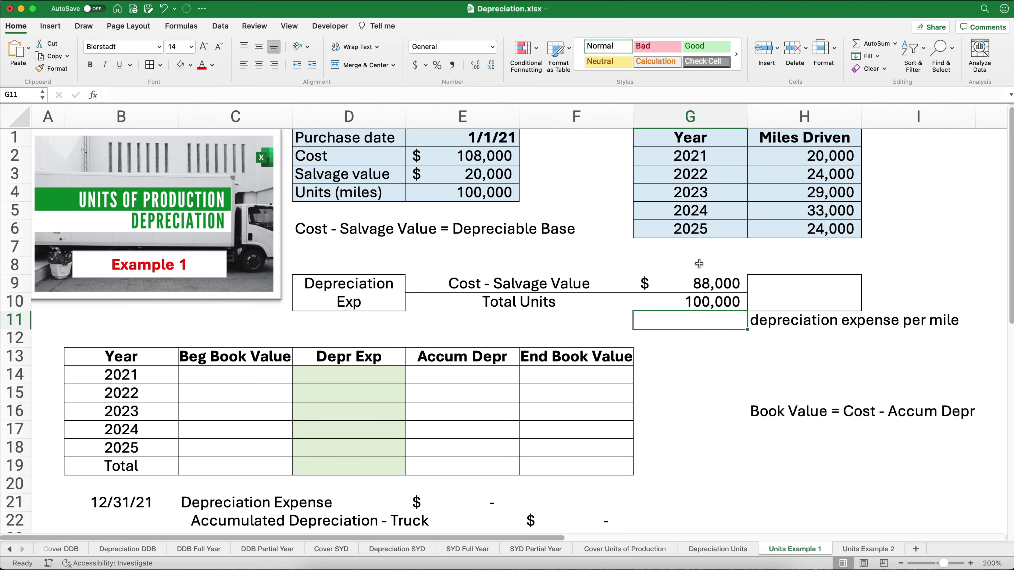
# Step: Calculate the depreciation expense per mile in the merged cell H9 with =G9/G10
pyautogui.click(780, 288)
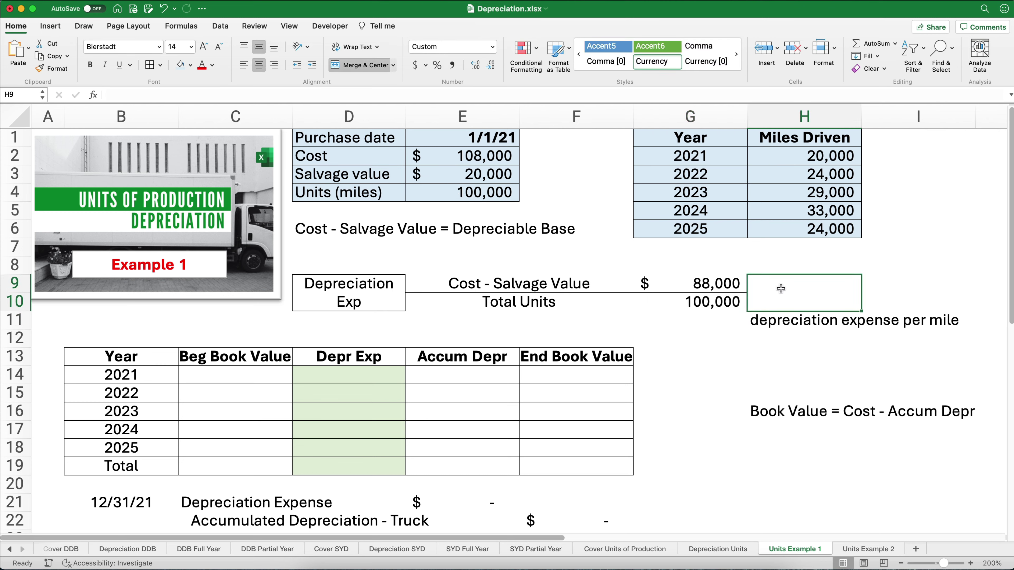
pyautogui.write('=')
pyautogui.press('Left')
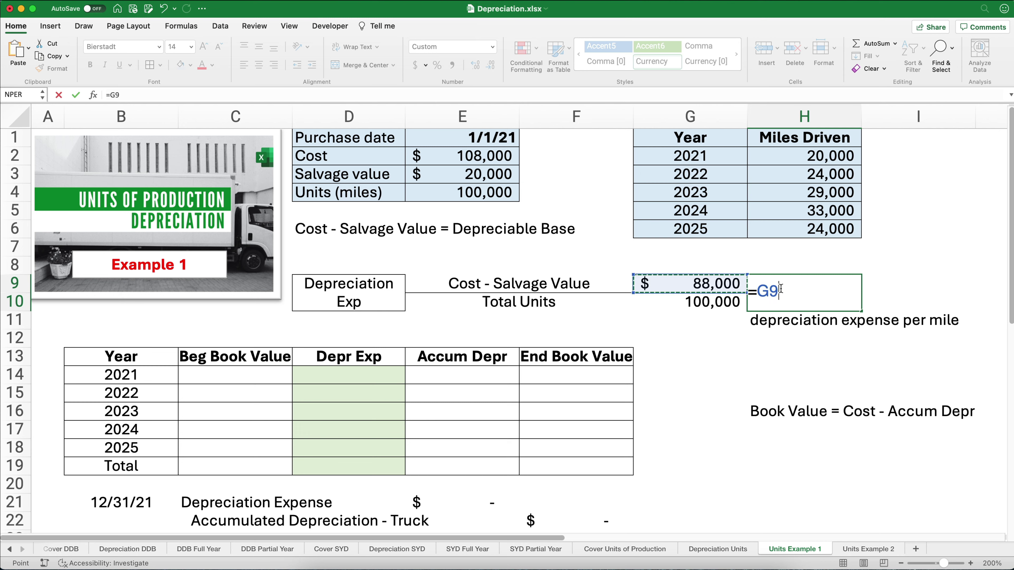
pyautogui.write('/')
pyautogui.press('Left')
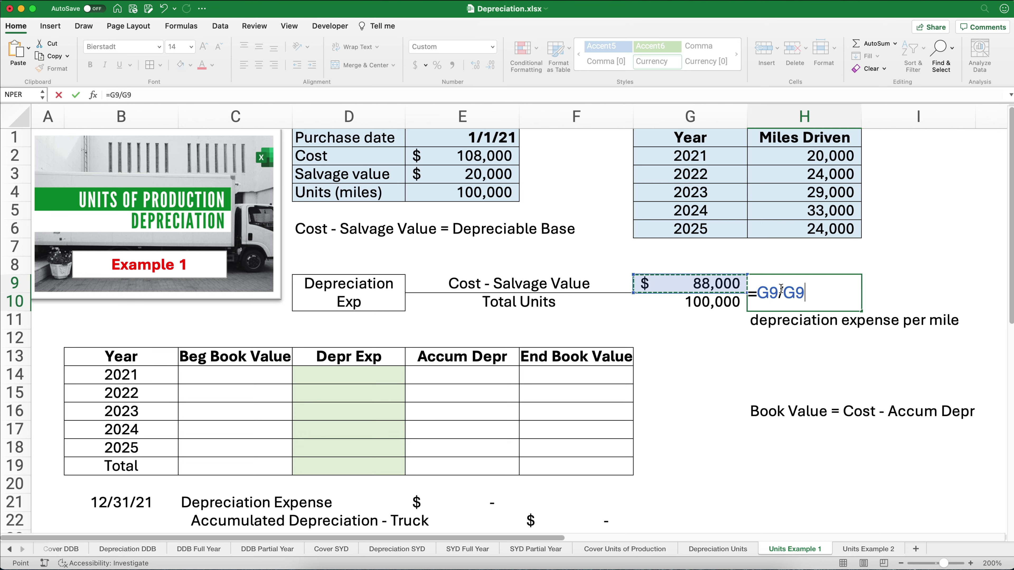
pyautogui.press('Down')
pyautogui.press('Return')
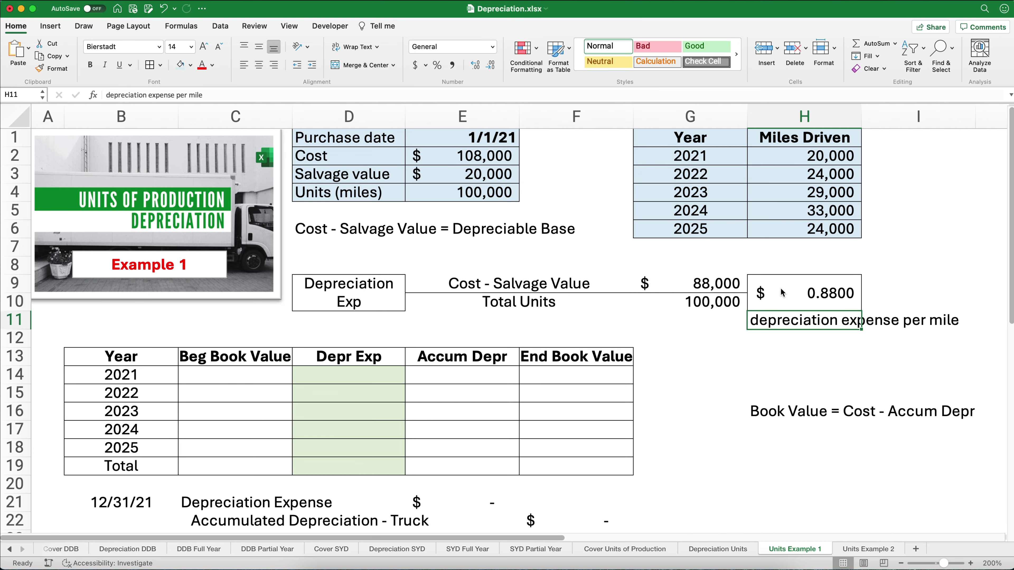
pyautogui.click(782, 292)
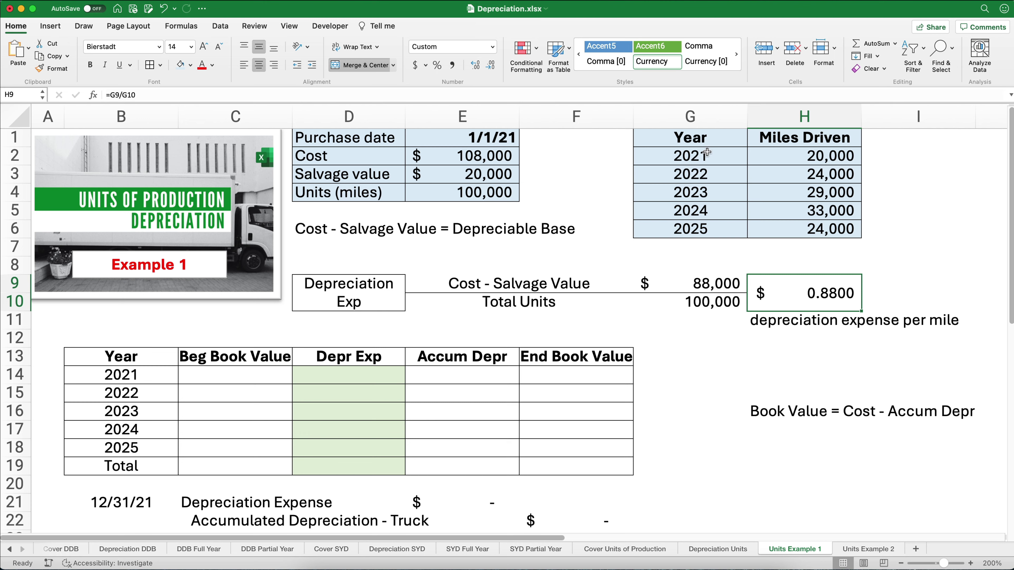
# Step: Review the asset data, the miles driven per year, the empty depreciation schedule's columns and the book value formula
pyautogui.moveTo(678, 137); pyautogui.dragTo(814, 229)
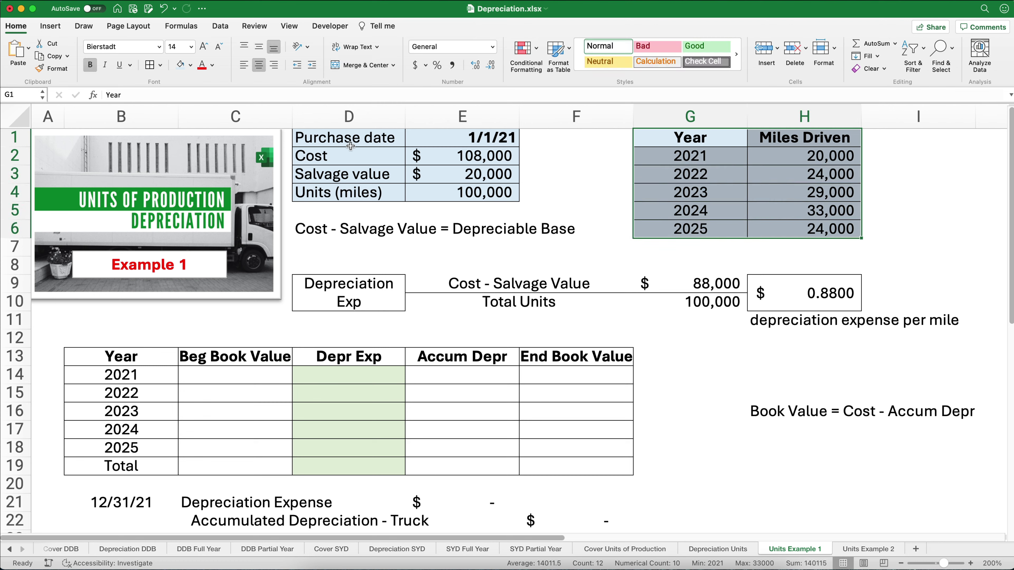
pyautogui.moveTo(325, 140); pyautogui.dragTo(800, 223)
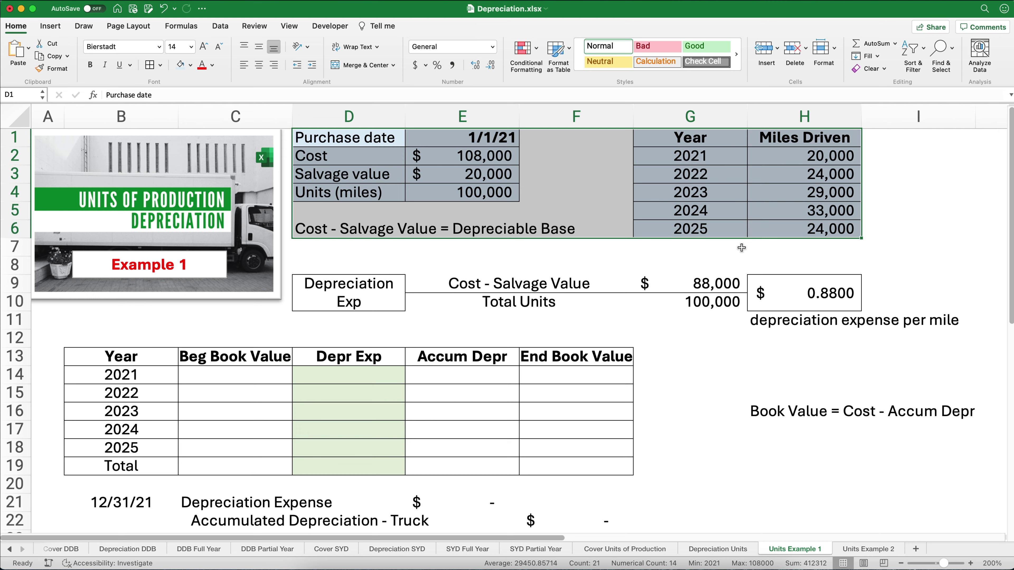
pyautogui.click(778, 159)
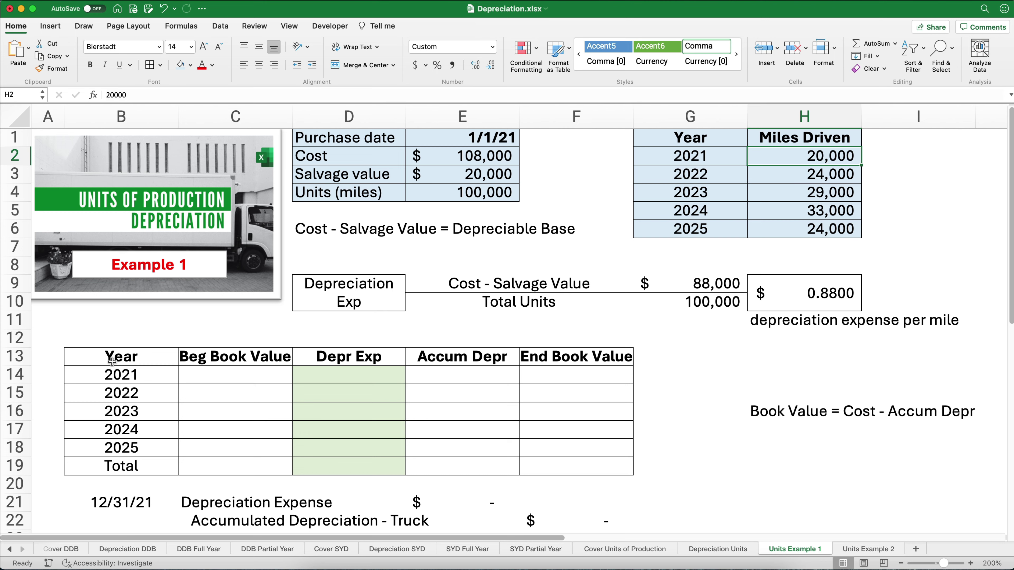
pyautogui.moveTo(112, 361); pyautogui.dragTo(565, 465)
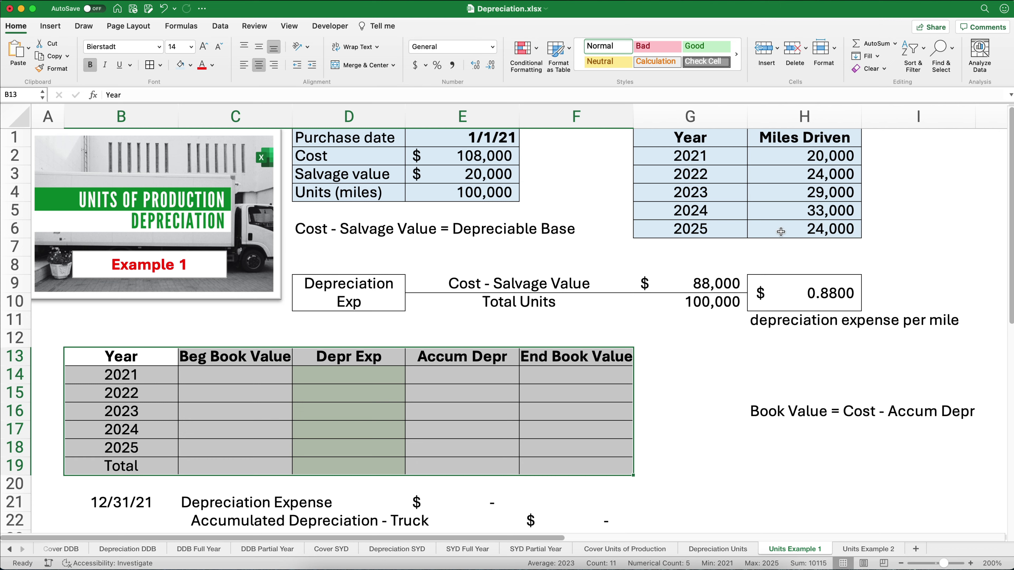
pyautogui.click(228, 356)
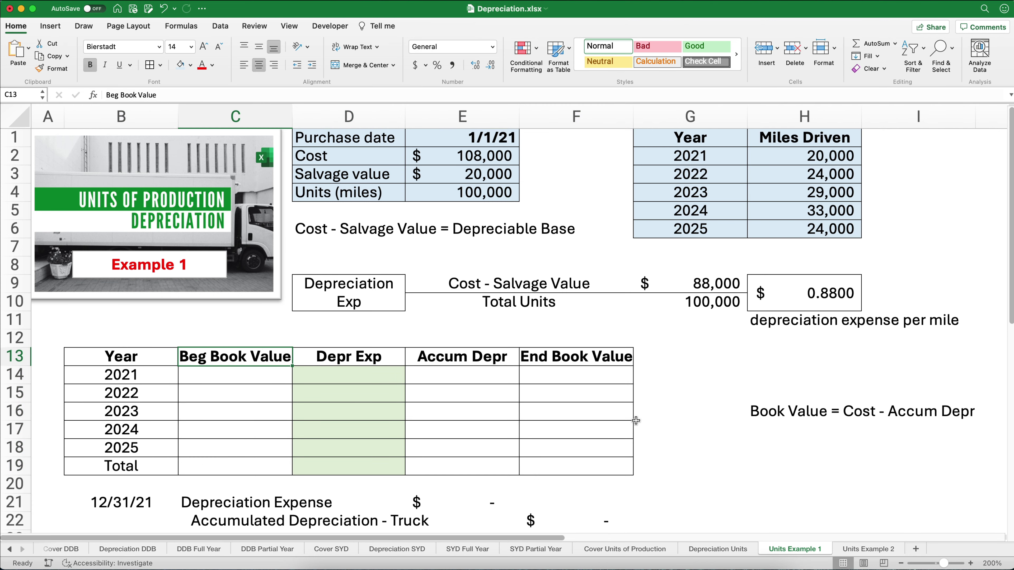
pyautogui.moveTo(754, 419); pyautogui.dragTo(879, 420)
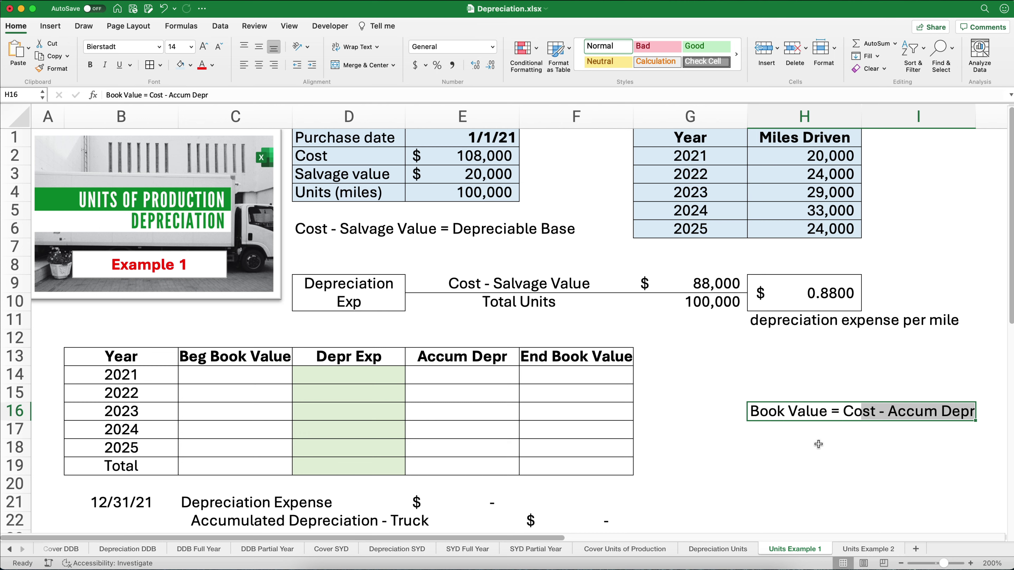
pyautogui.click(345, 373)
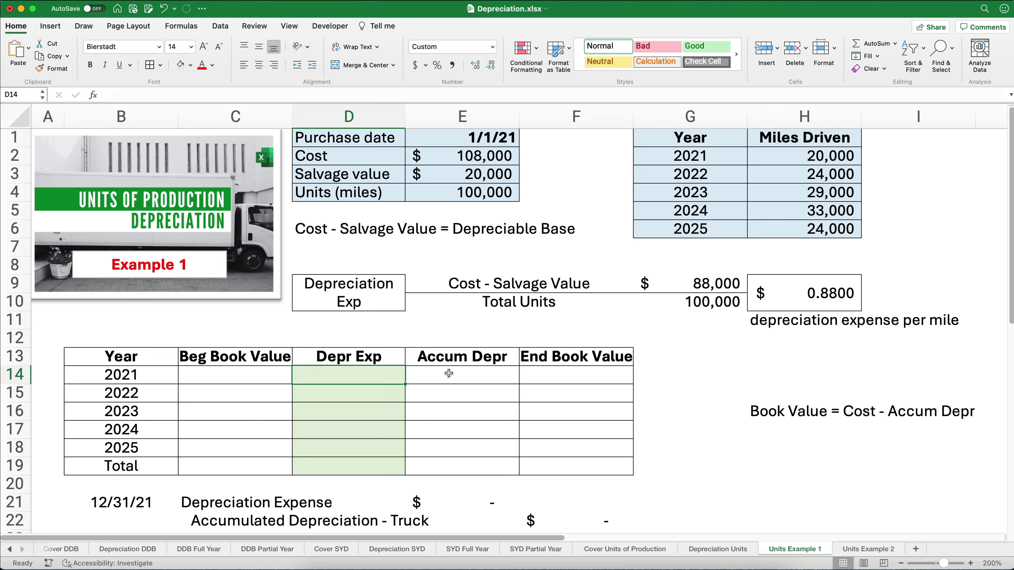
pyautogui.click(494, 383)
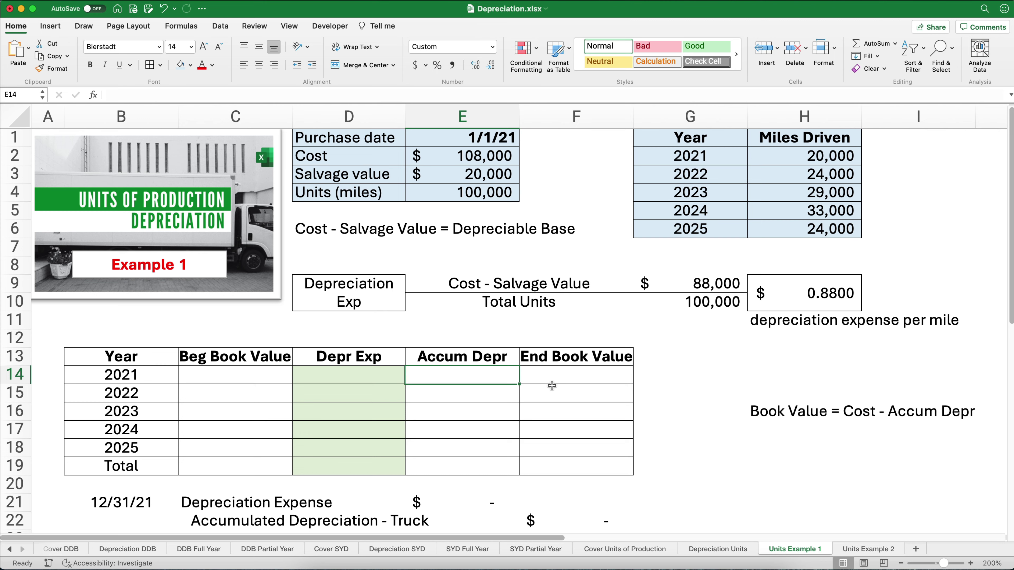
# Step: Link the 2021 beginning book value in C14 to the truck's cost with =E2
pyautogui.click(257, 375)
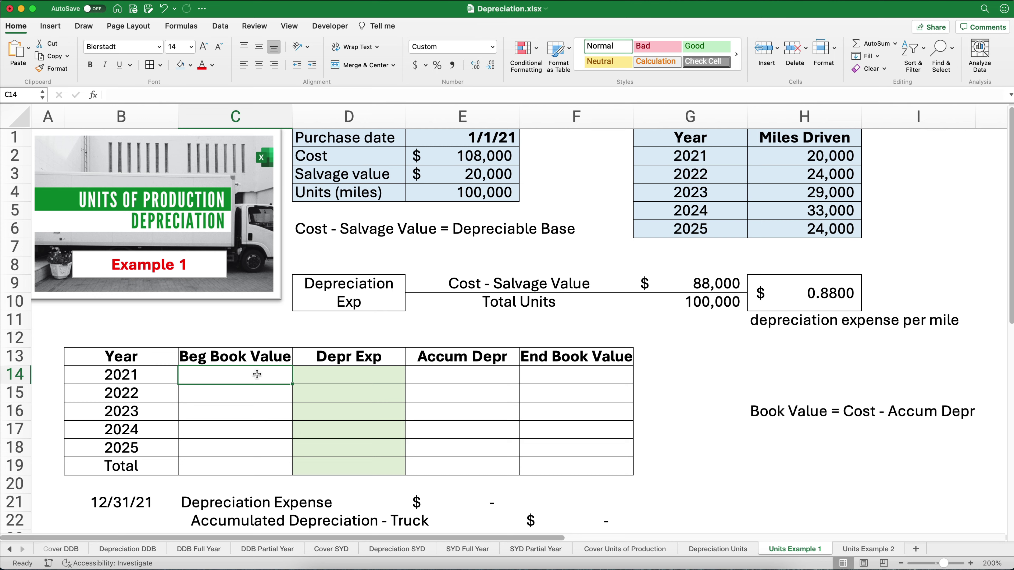
pyautogui.write('=')
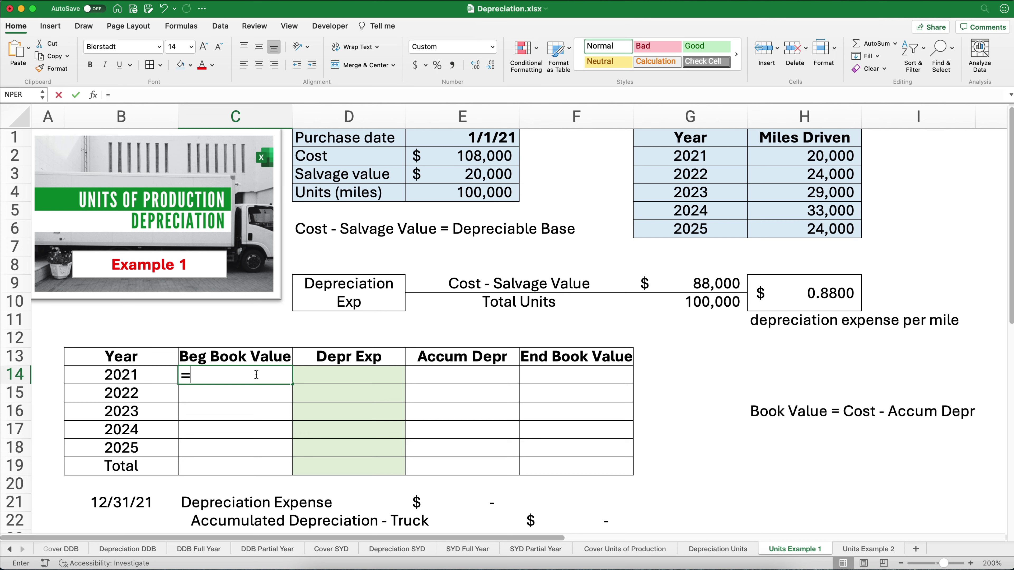
pyautogui.click(470, 156)
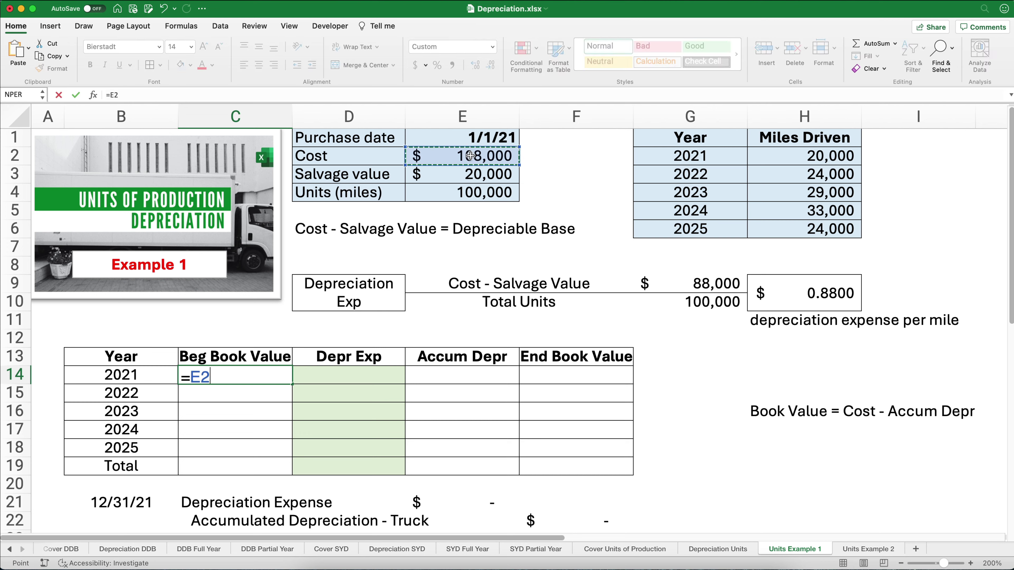
pyautogui.press('Return')
# Step: Calculate the 2021 depreciation expense in D14 with =H2*$H$9, keeping the per-mile rate as an absolute reference
pyautogui.press('Up')
pyautogui.press('Right')
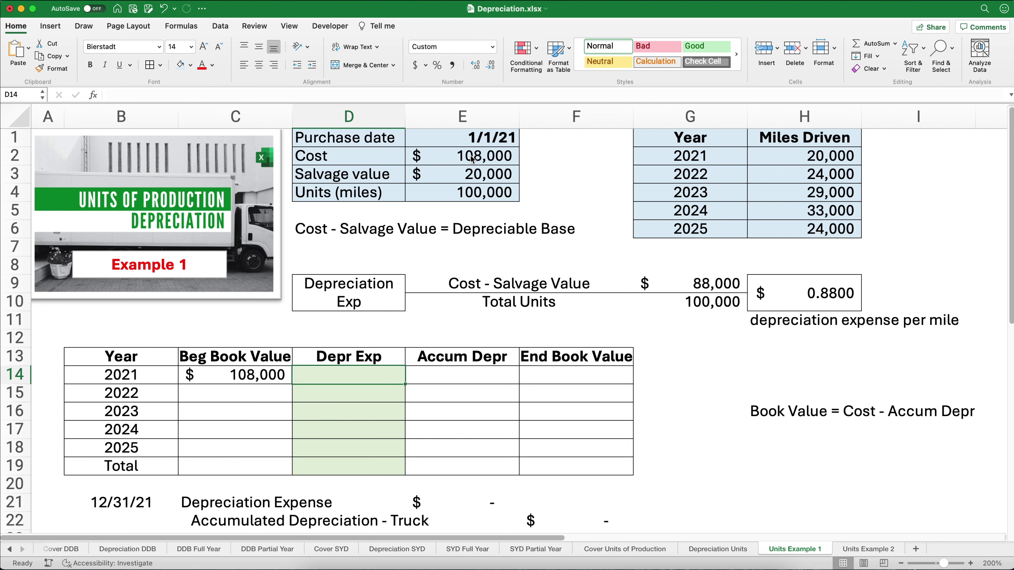
pyautogui.write('=')
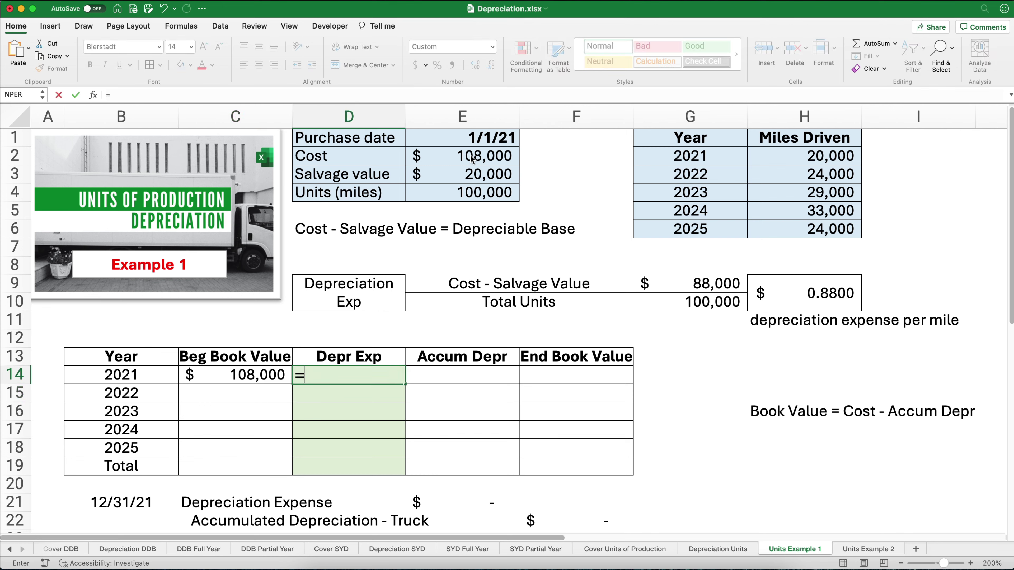
pyautogui.click(814, 154)
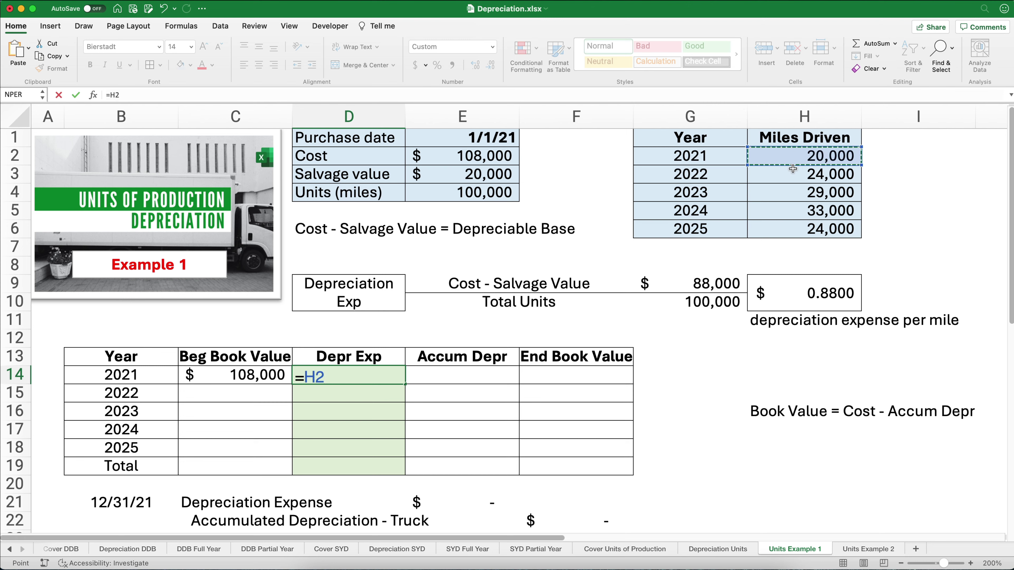
pyautogui.write('*')
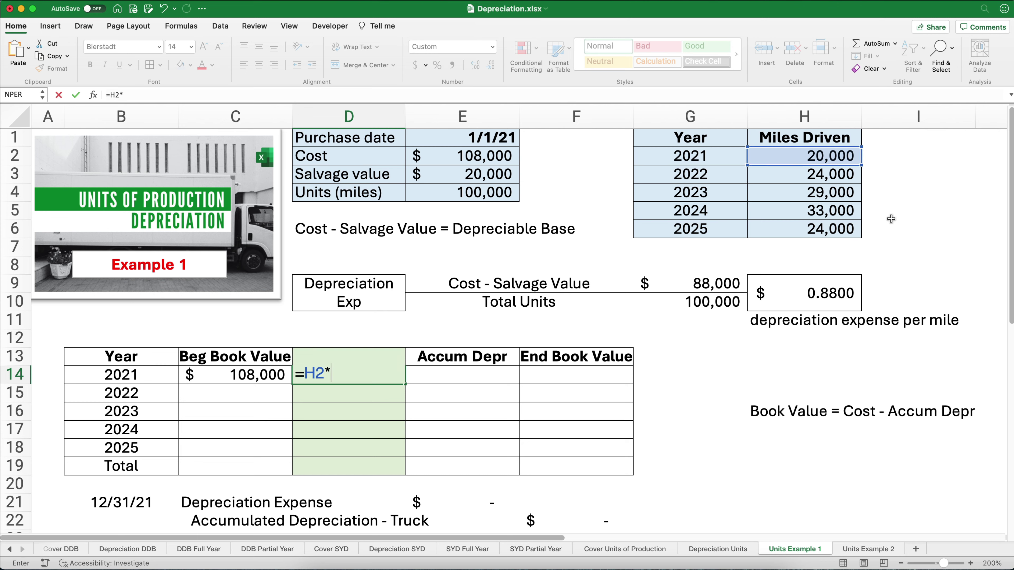
pyautogui.click(832, 297)
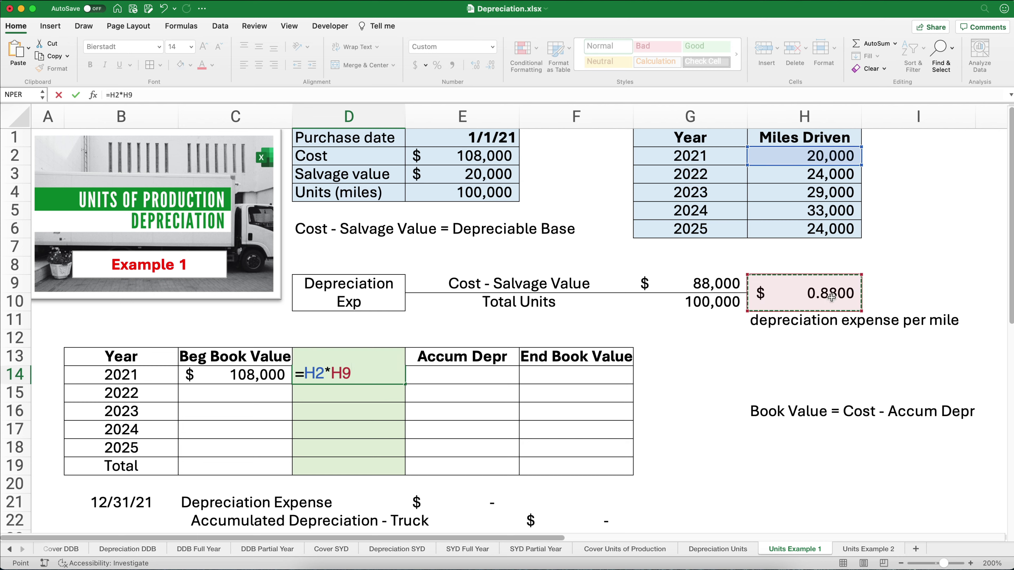
pyautogui.press('F4')
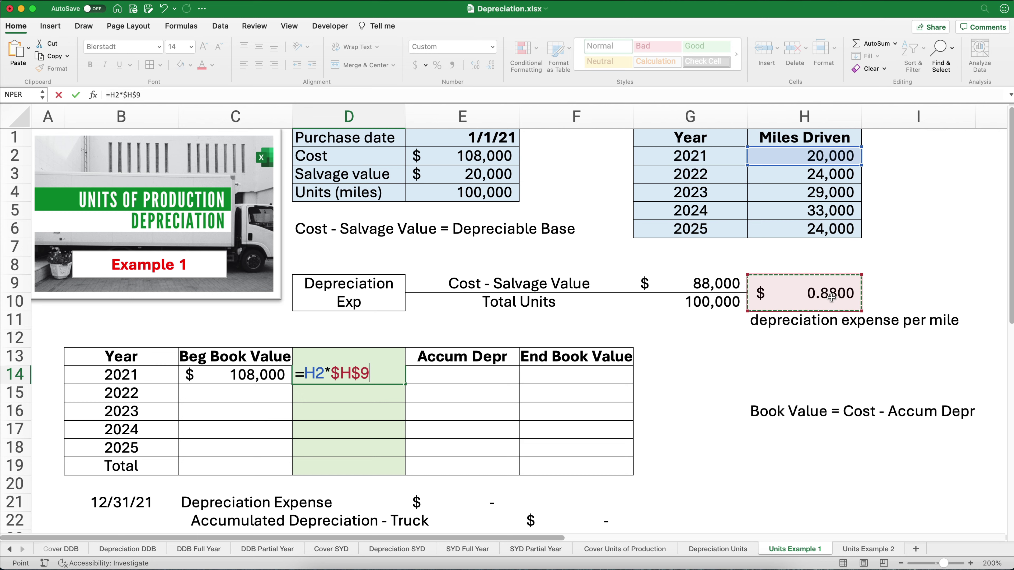
pyautogui.press('Return')
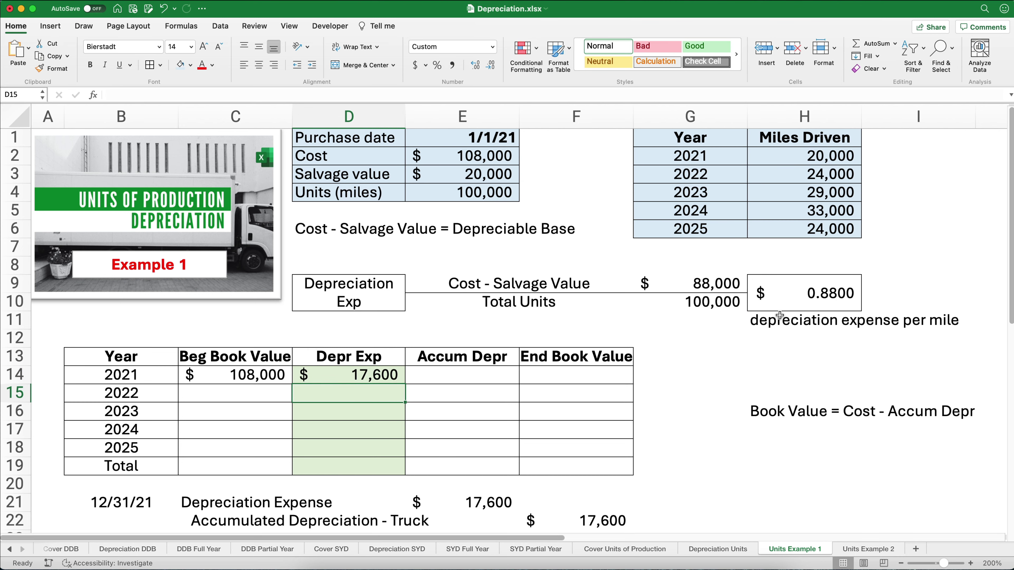
pyautogui.click(372, 377)
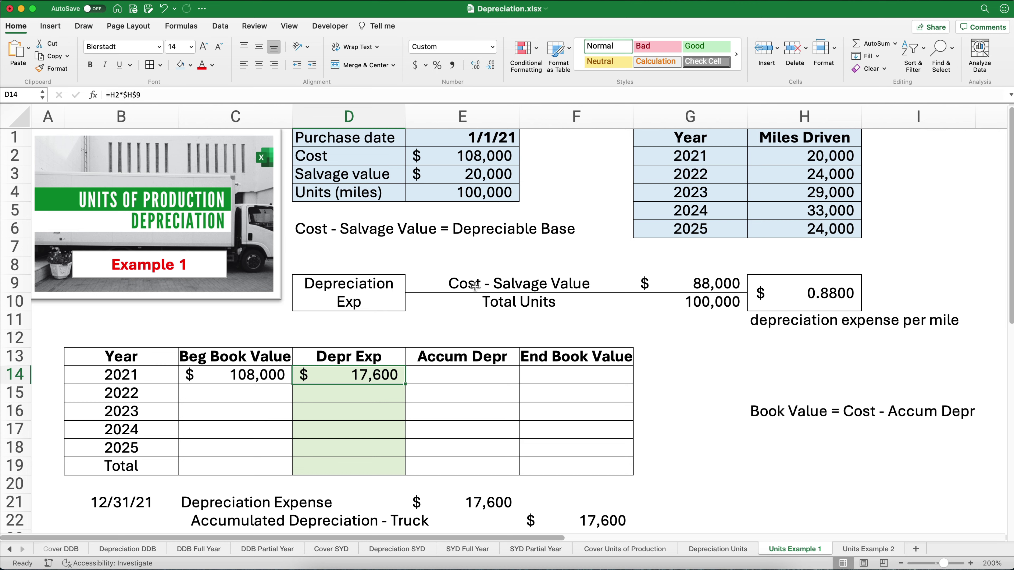
# Step: Link the 2021 accumulated depreciation in E14 to that year's depreciation expense with =D14
pyautogui.click(449, 378)
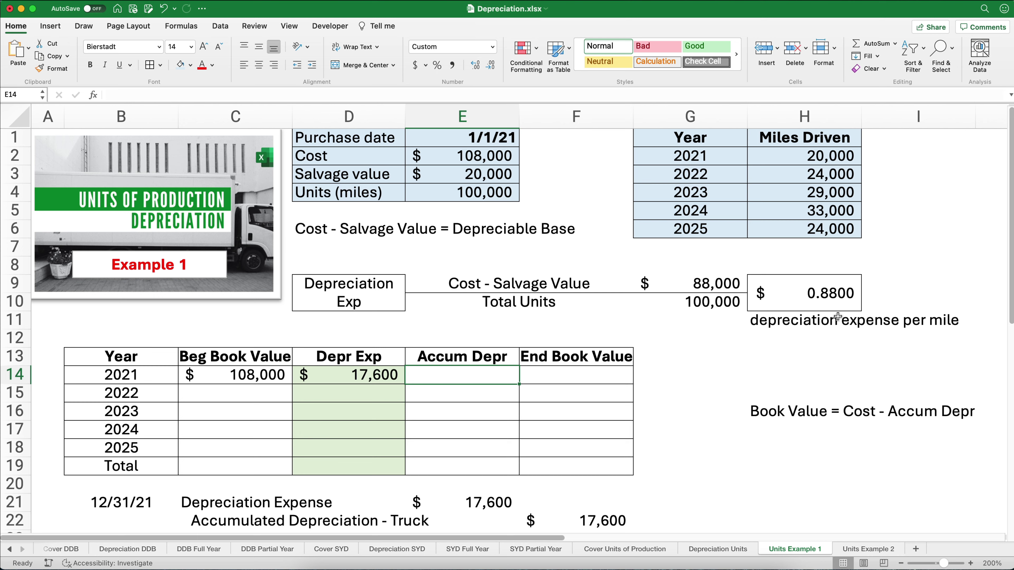
pyautogui.write('=D14')
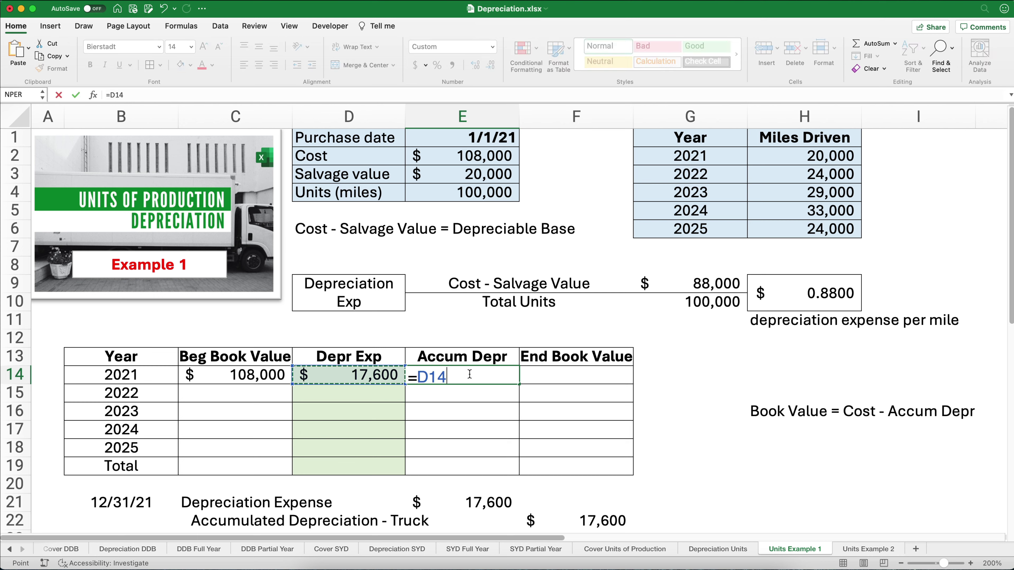
pyautogui.press('Return')
# Step: Calculate the 2021 ending book value in F14 with =$E$2-E14, keeping the truck's cost as an absolute reference
pyautogui.press('Up')
pyautogui.press('Right')
pyautogui.write('=')
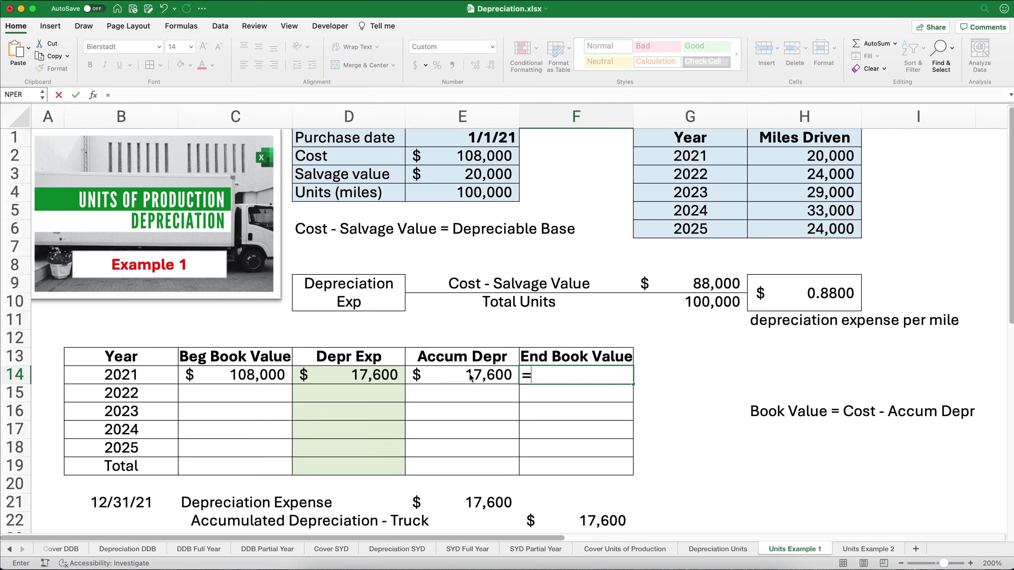
pyautogui.click(456, 165)
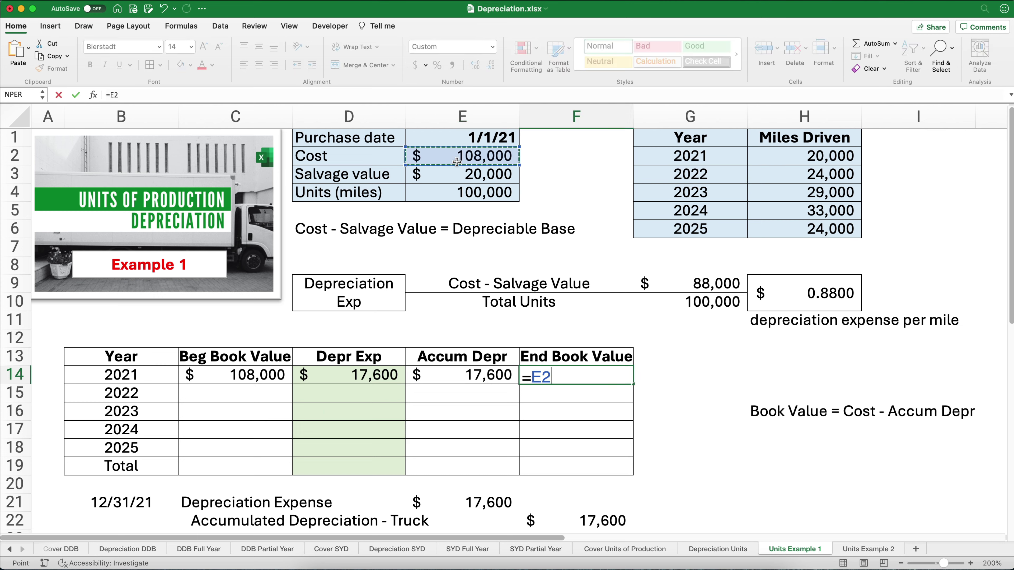
pyautogui.press('F4')
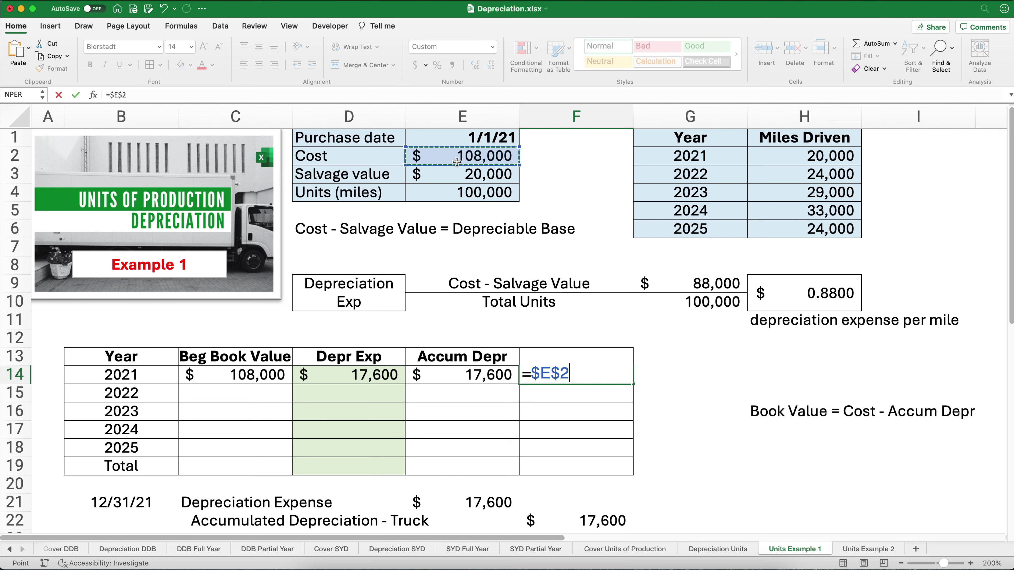
pyautogui.write('-')
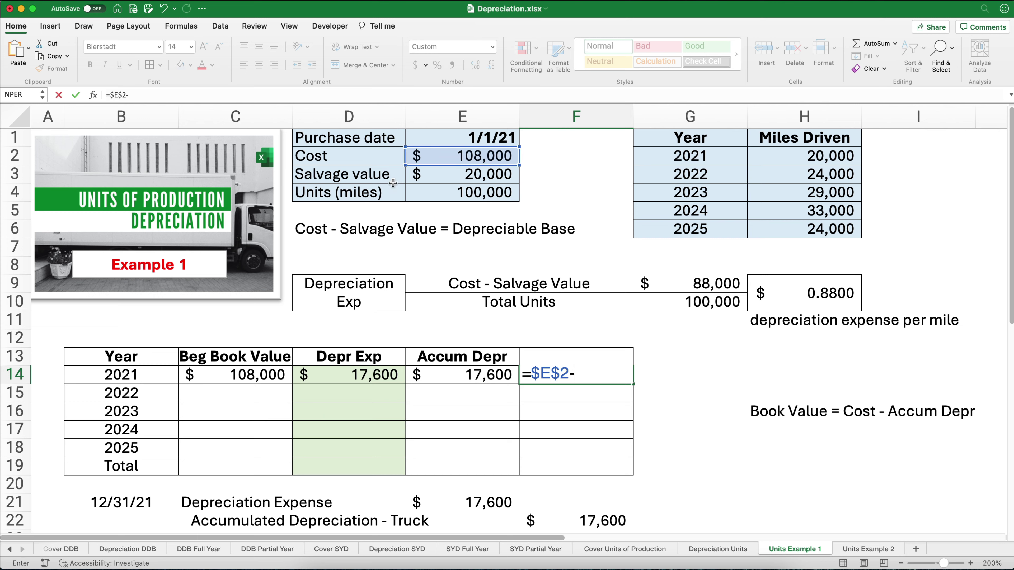
pyautogui.click(474, 375)
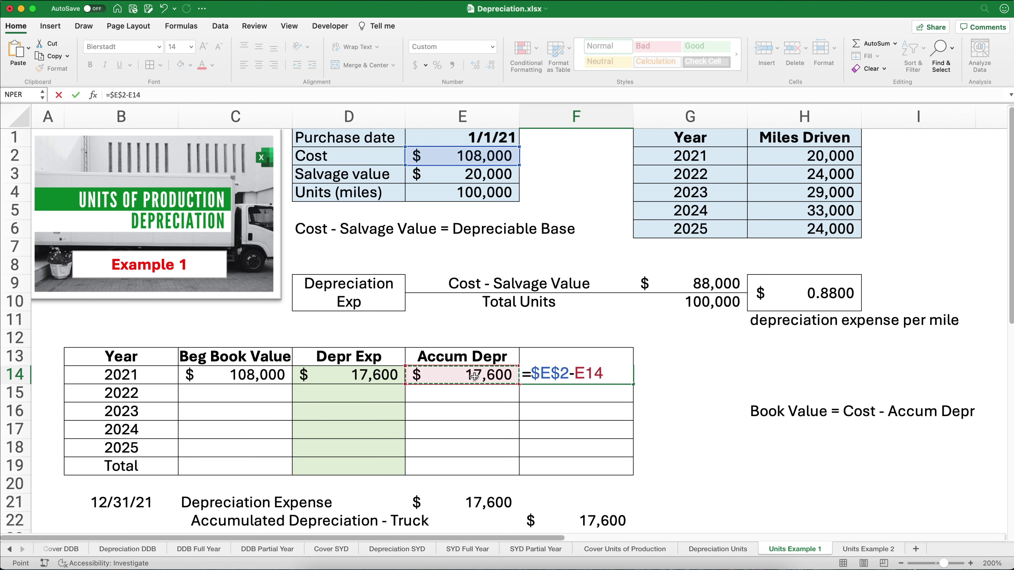
pyautogui.press('Return')
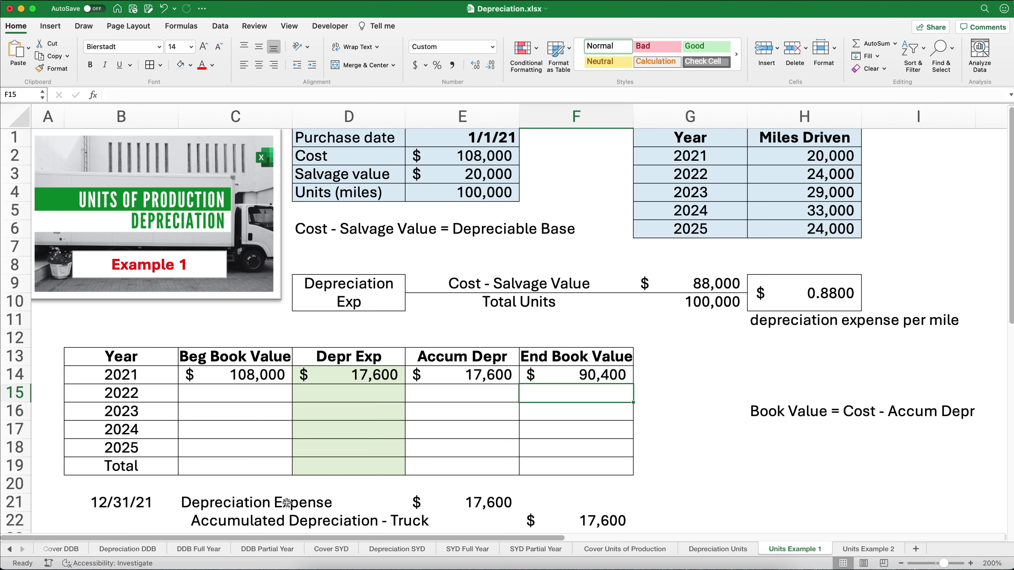
# Step: Review the 12/31/21 depreciation journal entry below the schedule and the miles driven in 2022
pyautogui.moveTo(214, 504); pyautogui.dragTo(625, 522)
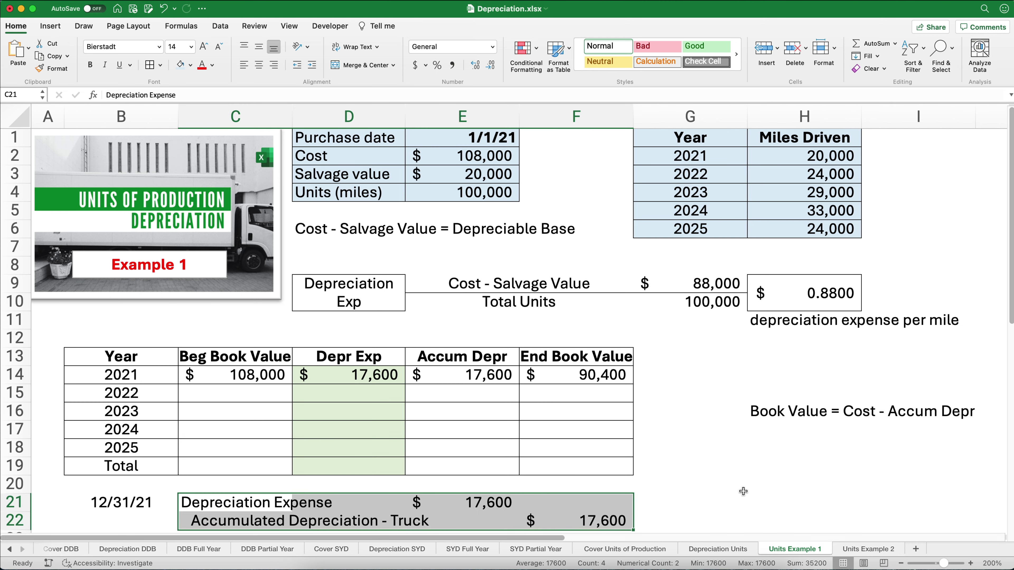
pyautogui.click(781, 483)
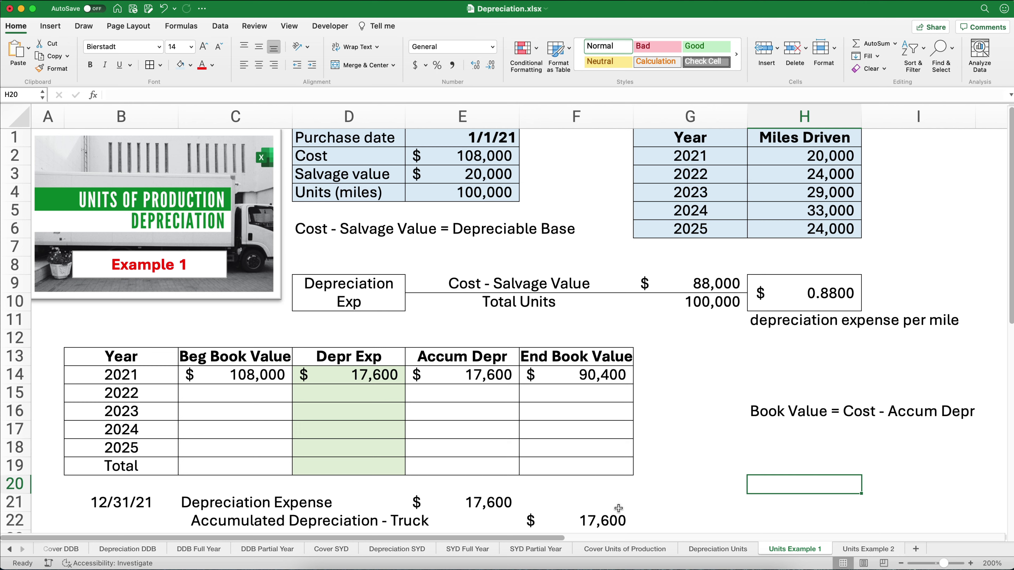
pyautogui.click(815, 179)
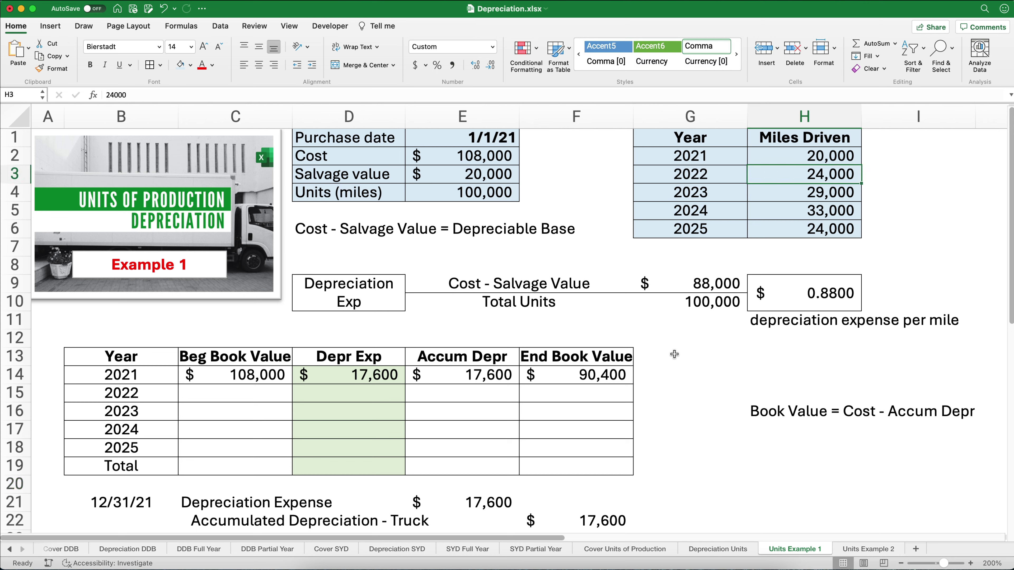
# Step: Link the 2022 beginning book value in C15 to the 2021 ending book value with =F14
pyautogui.click(248, 396)
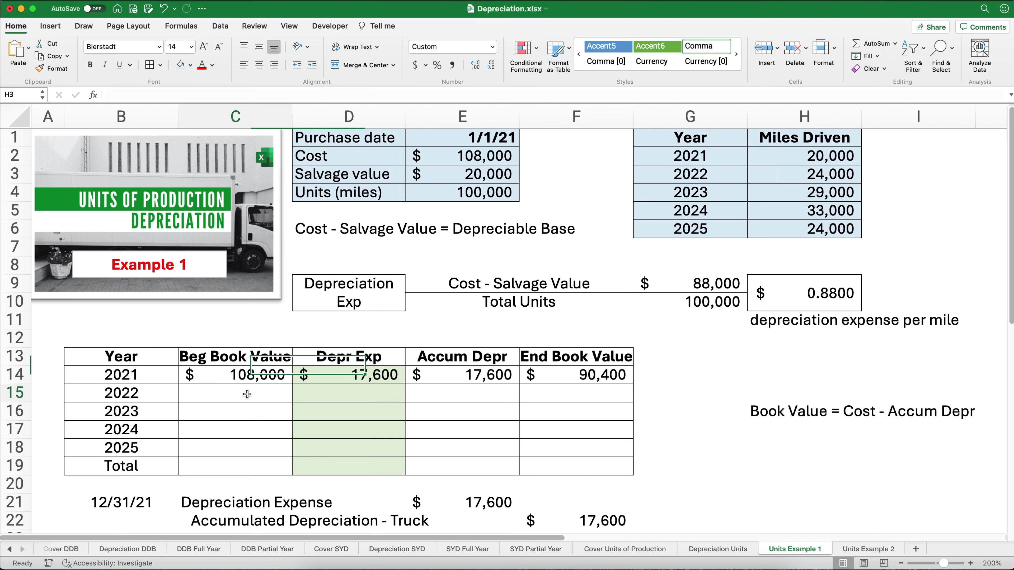
pyautogui.write('=')
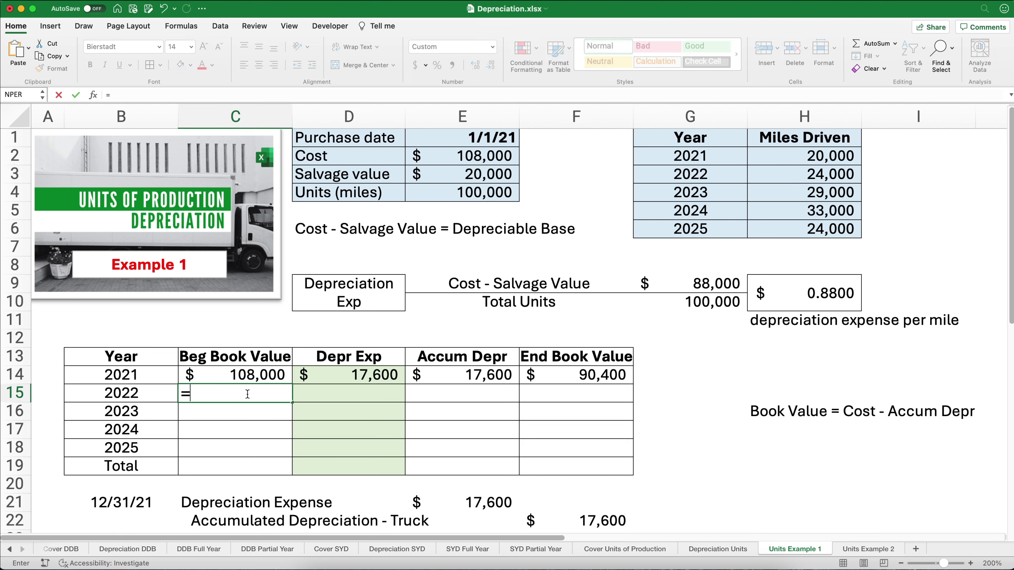
pyautogui.click(561, 380)
pyautogui.press('Return')
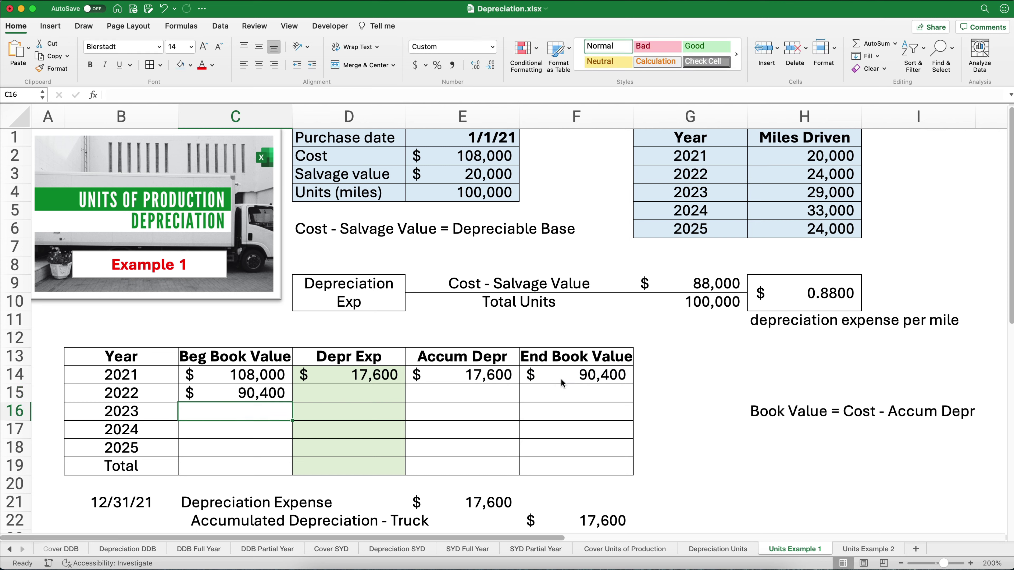
# Step: Calculate the 2022 depreciation expense in D15 with =H3*$H$9, keeping the per-mile rate as an absolute reference
pyautogui.press('Up')
pyautogui.press('Right')
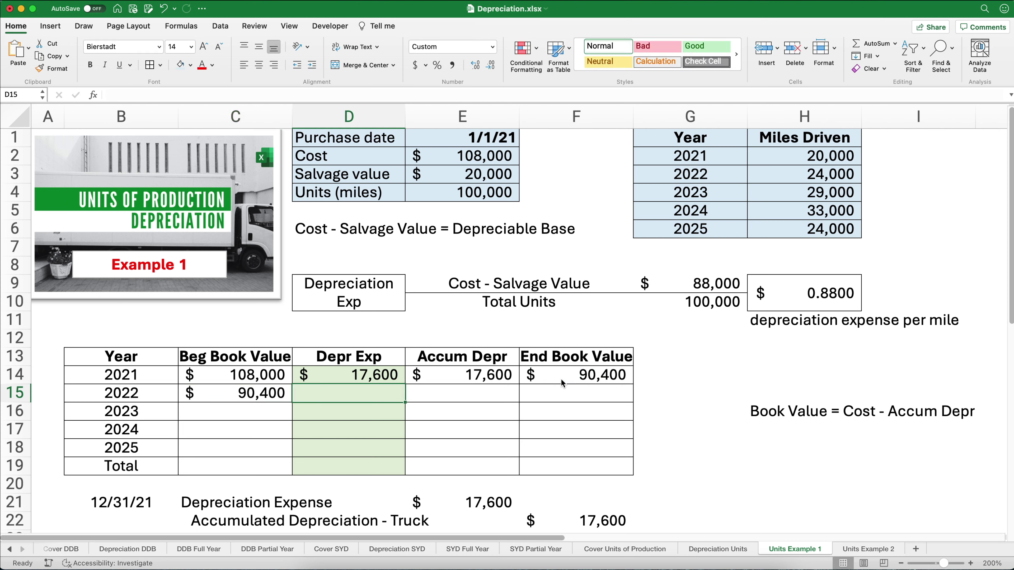
pyautogui.write('=')
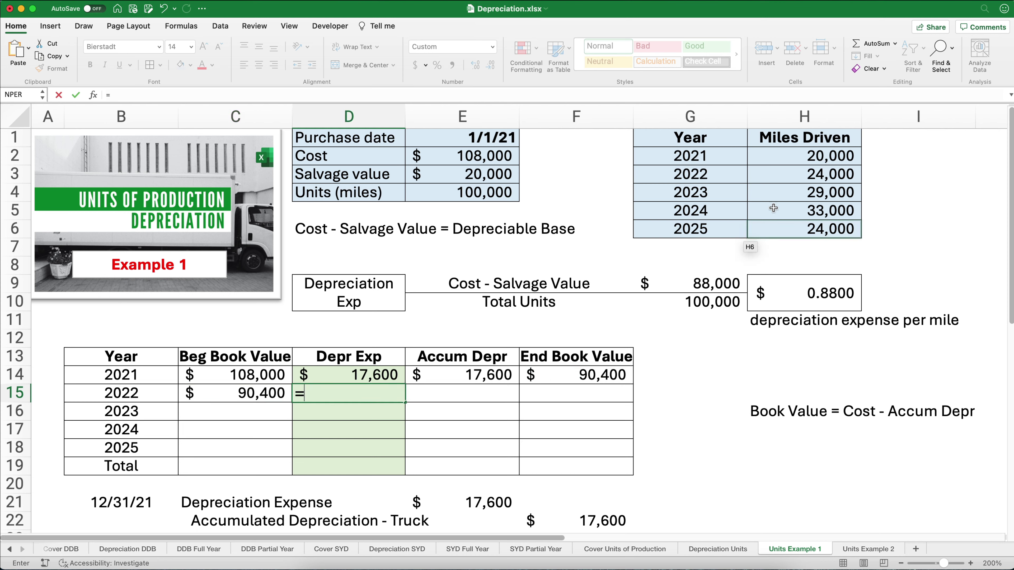
pyautogui.click(813, 175)
pyautogui.write('*')
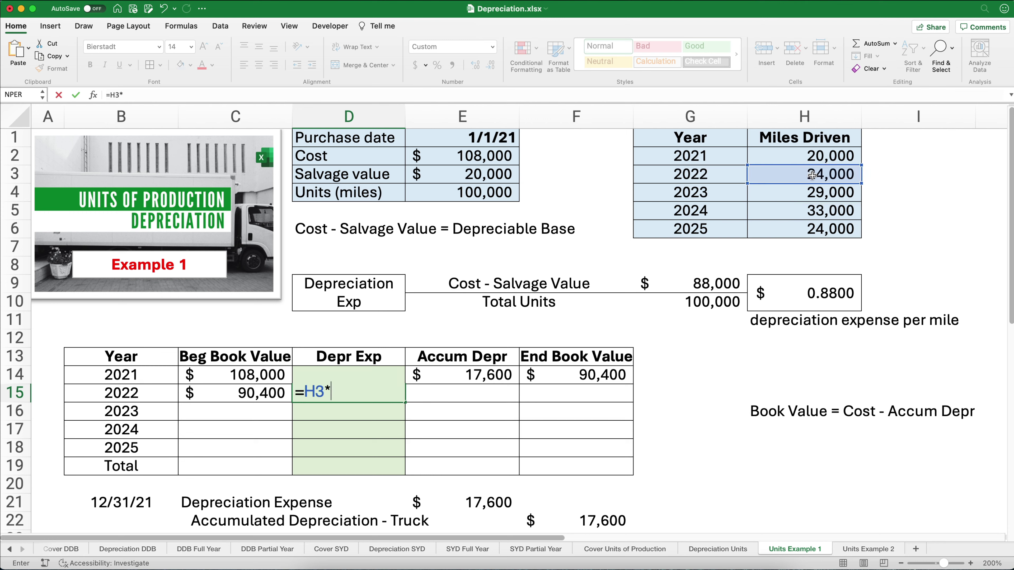
pyautogui.click(812, 293)
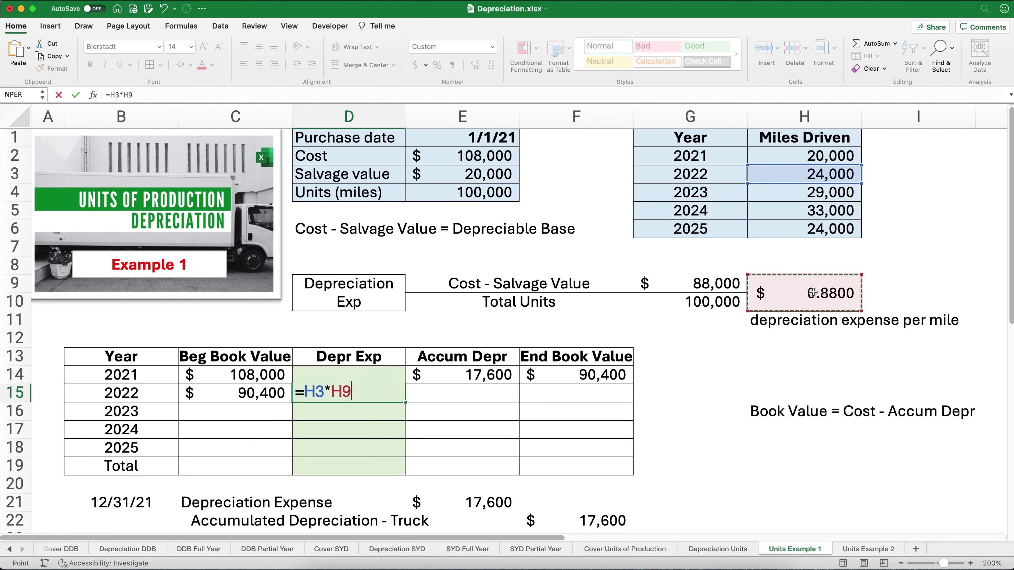
pyautogui.press('F4')
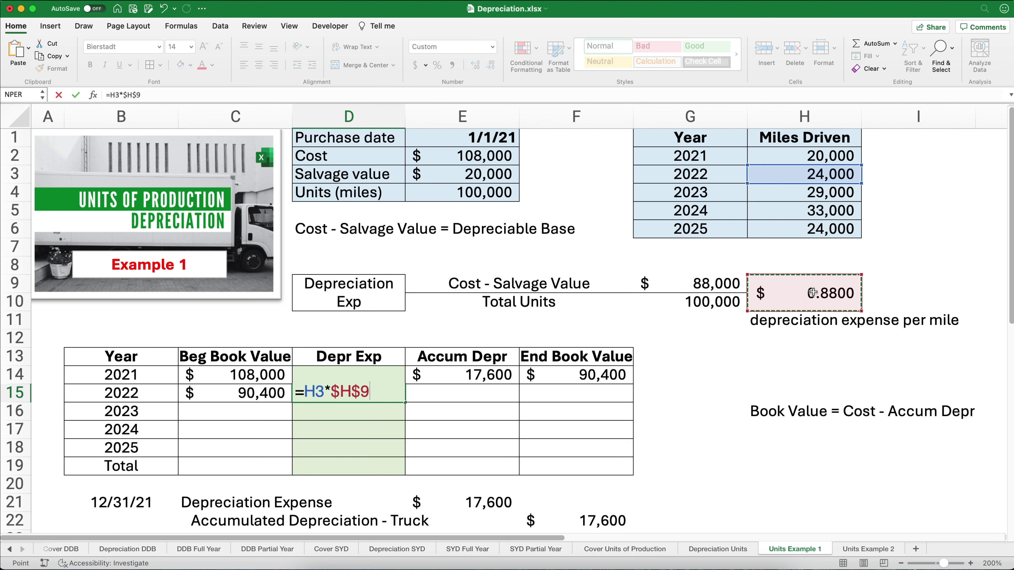
pyautogui.press('Return')
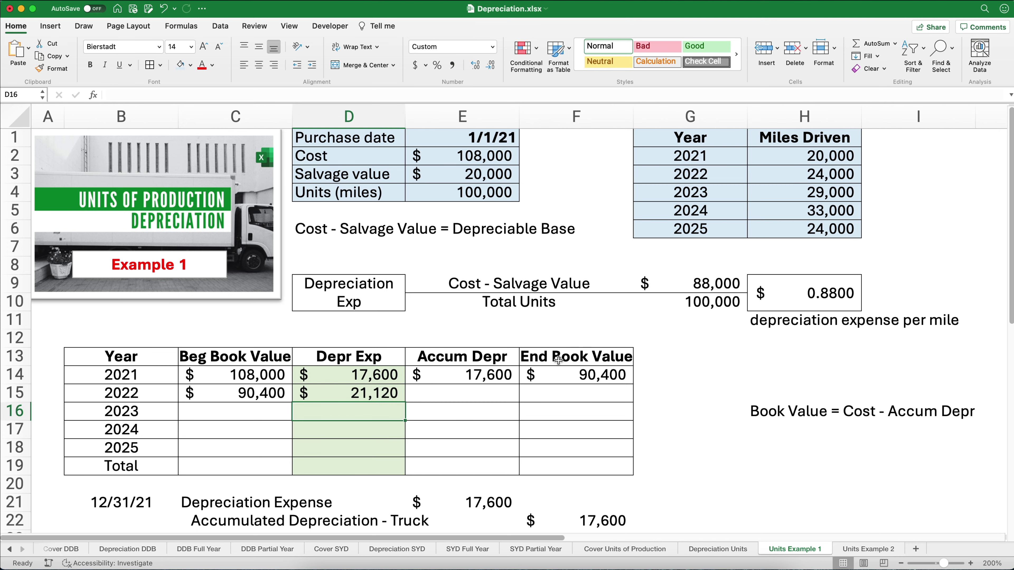
# Step: Calculate the 2022 accumulated depreciation in E15 with =E14+D15
pyautogui.click(481, 386)
pyautogui.write('=')
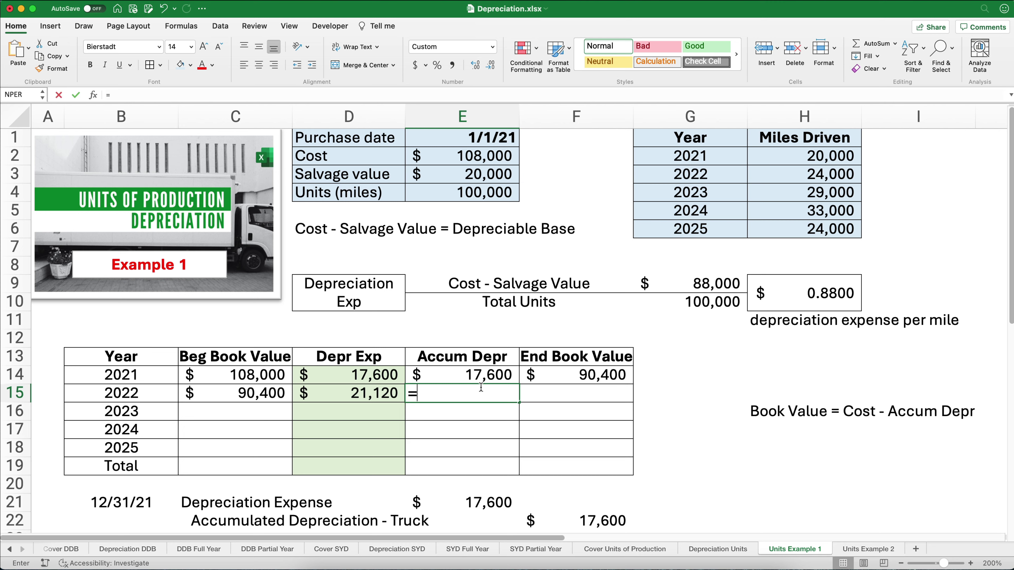
pyautogui.press('Up')
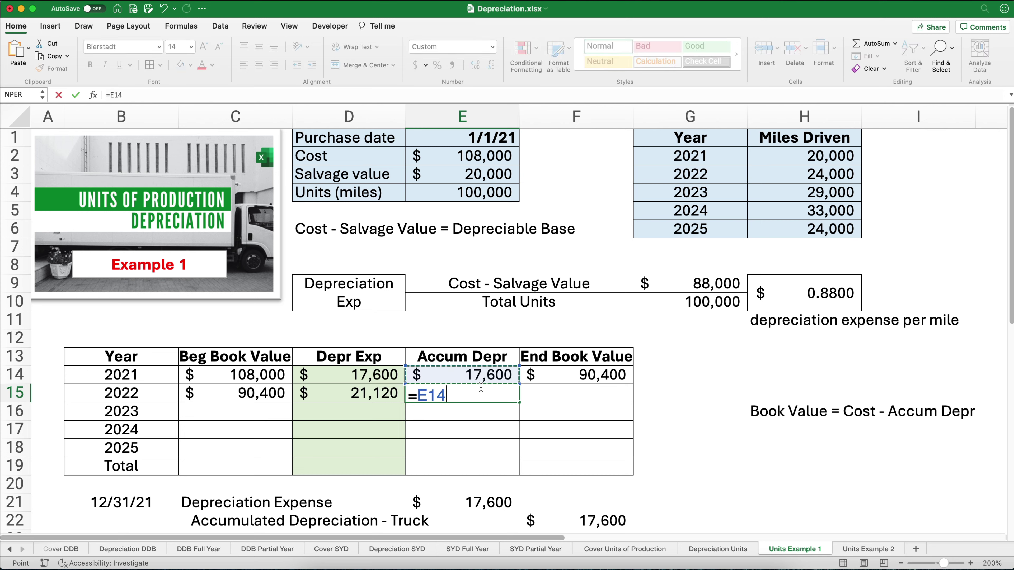
pyautogui.write('+')
pyautogui.press('Left')
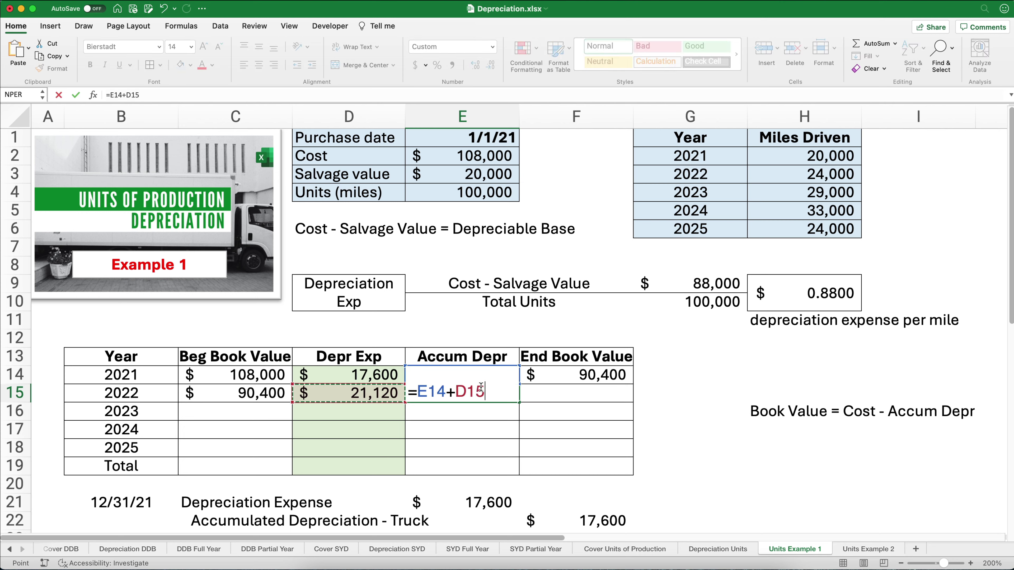
pyautogui.hotkey('ctrl', 'Return')
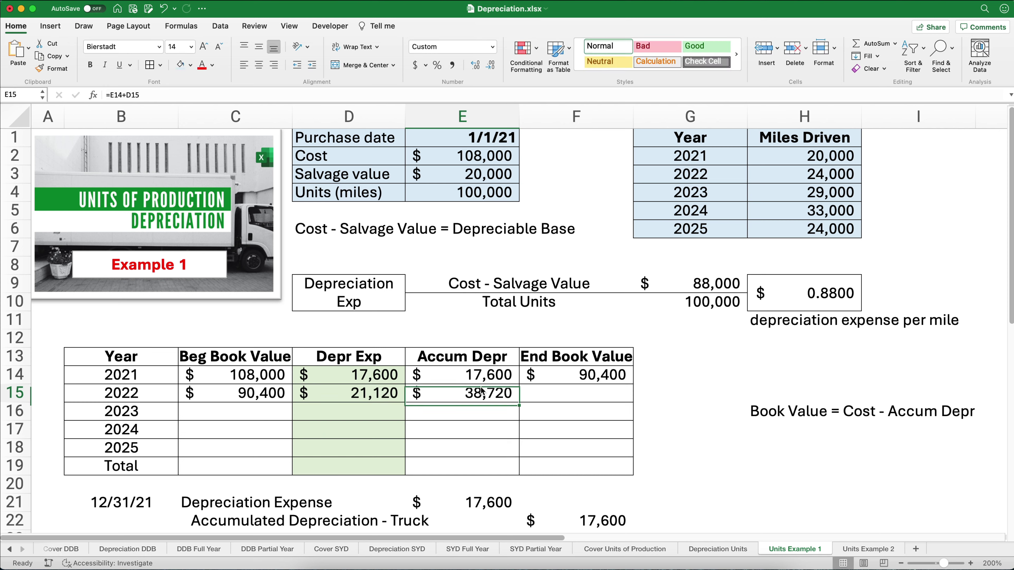
# Step: Calculate the 2022 ending book value in F15 with =$E$2-E15, keeping the truck's cost as an absolute reference
pyautogui.click(582, 395)
pyautogui.write('=')
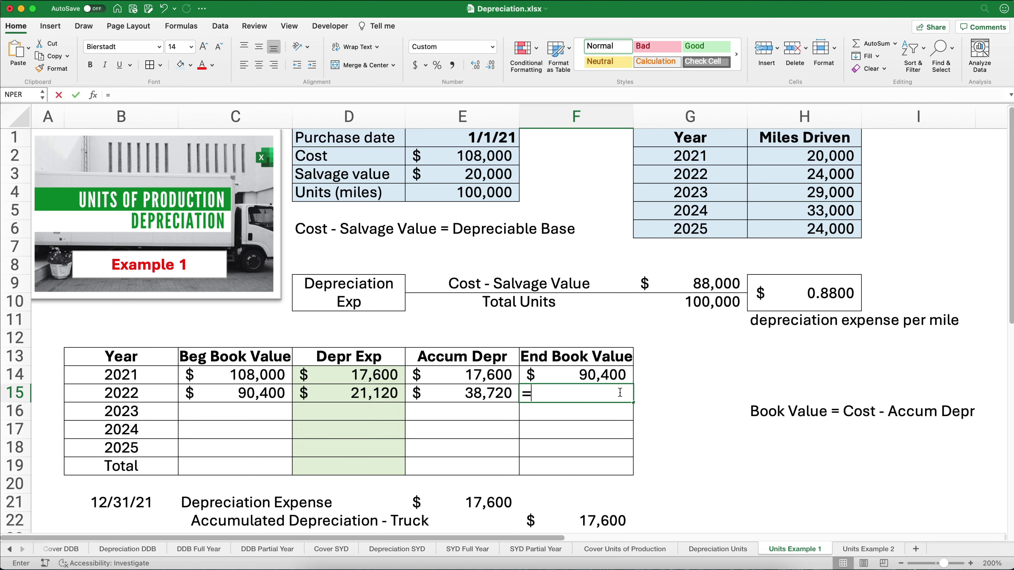
pyautogui.click(450, 155)
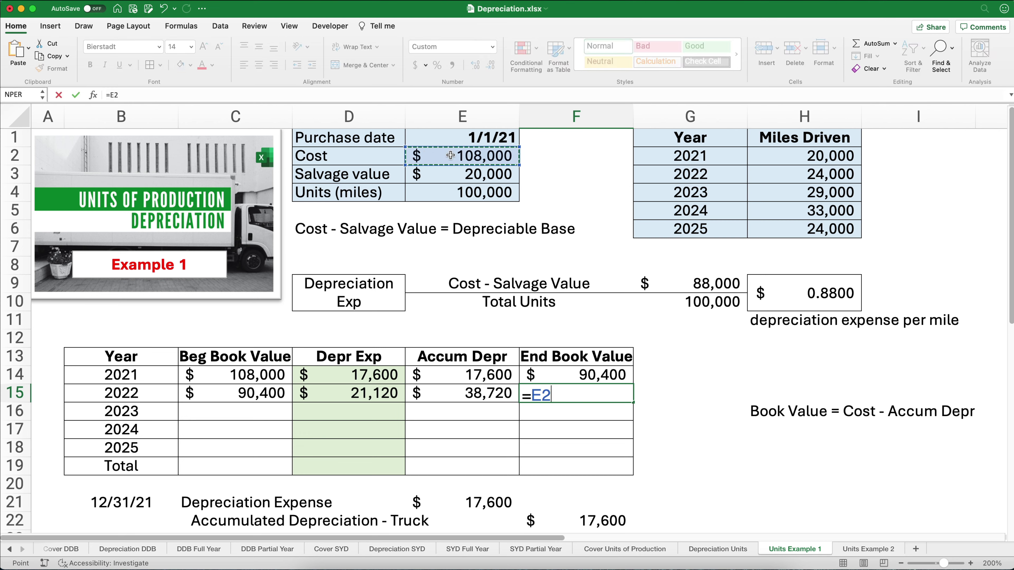
pyautogui.press('F4')
pyautogui.write('-')
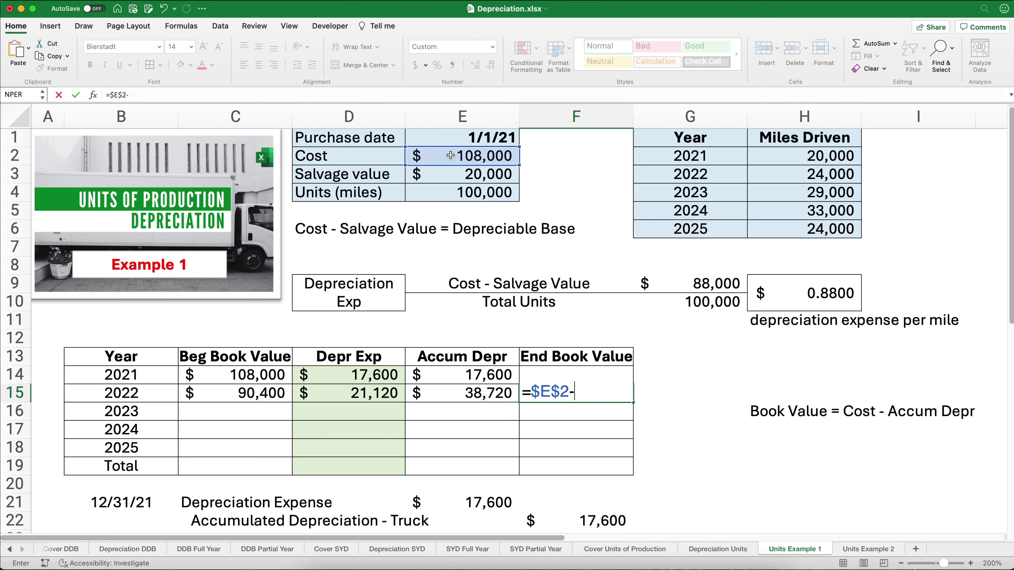
pyautogui.click(464, 390)
pyautogui.press('Return')
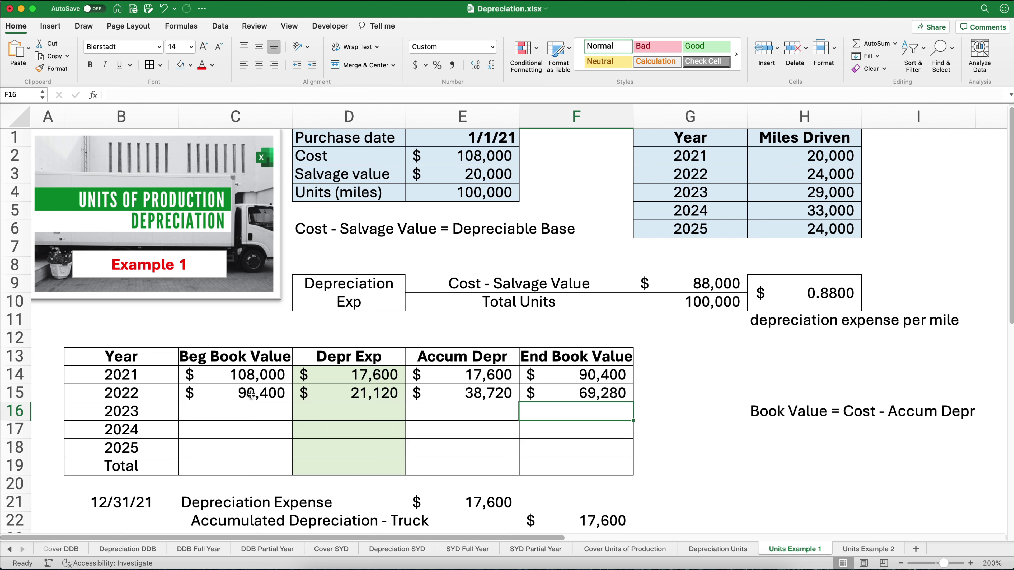
# Step: Link the 2023 beginning book value in C16 to the 2022 ending book value with =F15
pyautogui.click(243, 410)
pyautogui.write('=')
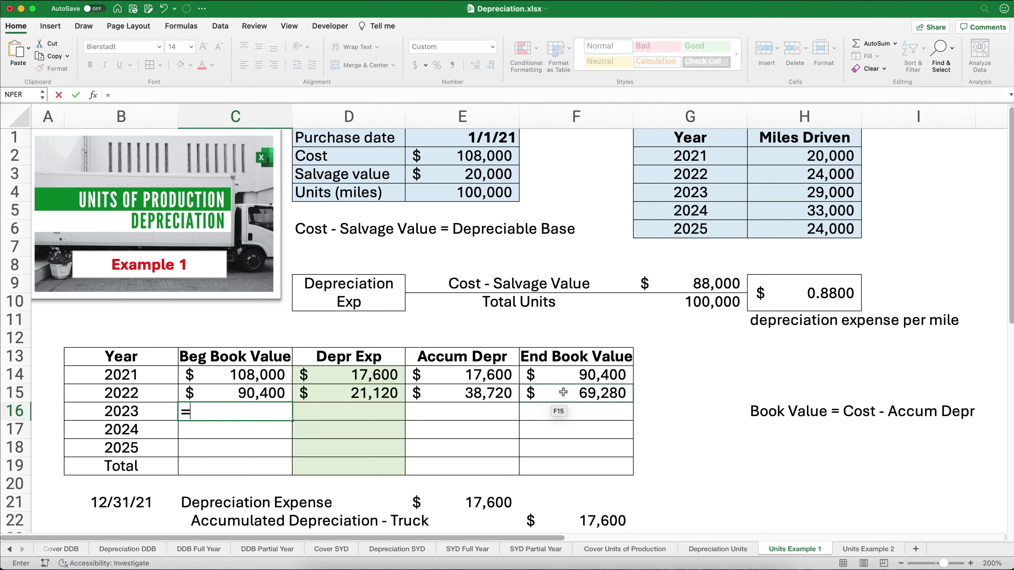
pyautogui.click(563, 392)
pyautogui.press('Return')
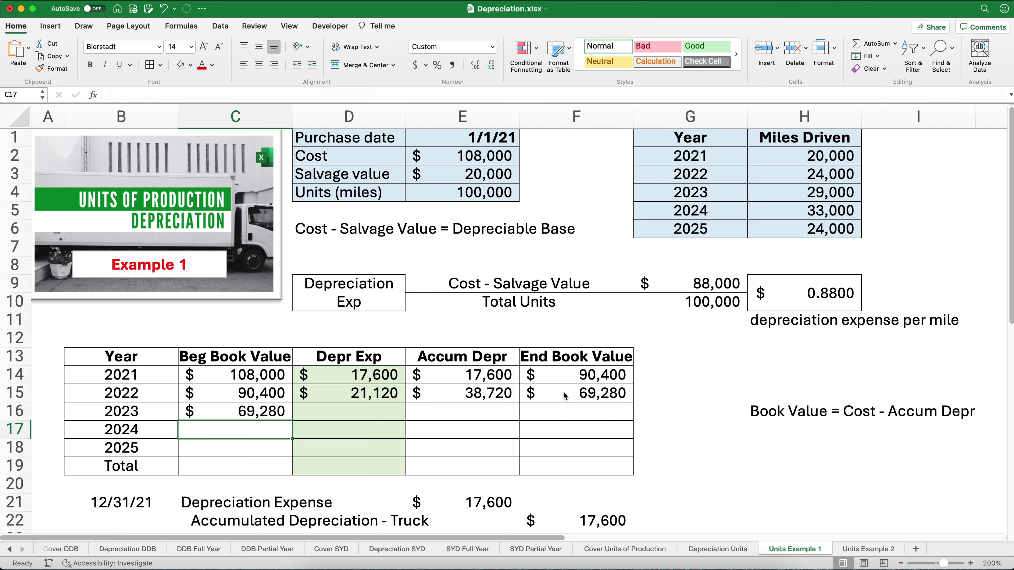
# Step: Calculate the 2023 depreciation expense in D16 with =H4*$H$9, keeping the per-mile rate as an absolute reference
pyautogui.press('Right')
pyautogui.press('Up')
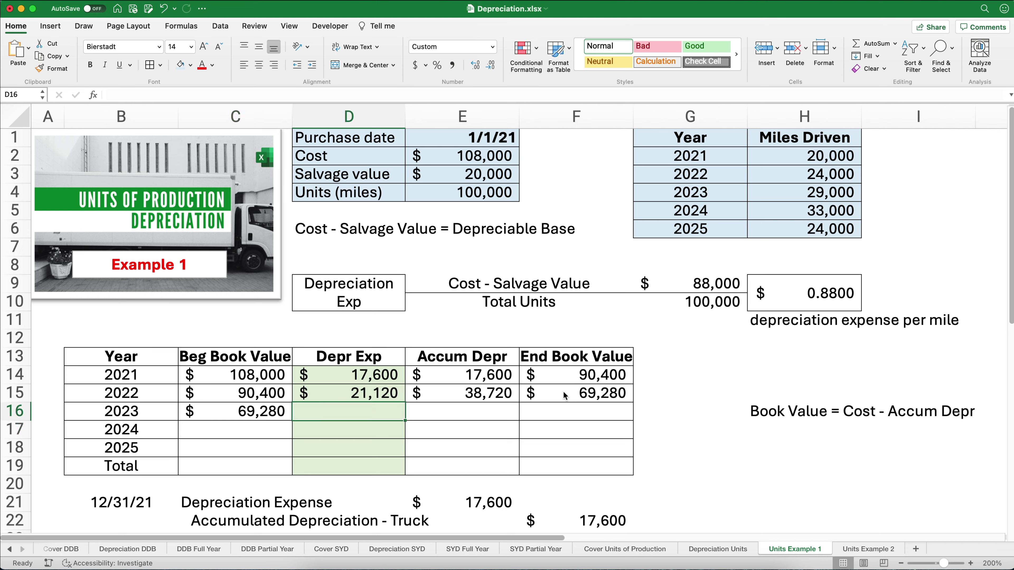
pyautogui.write('=')
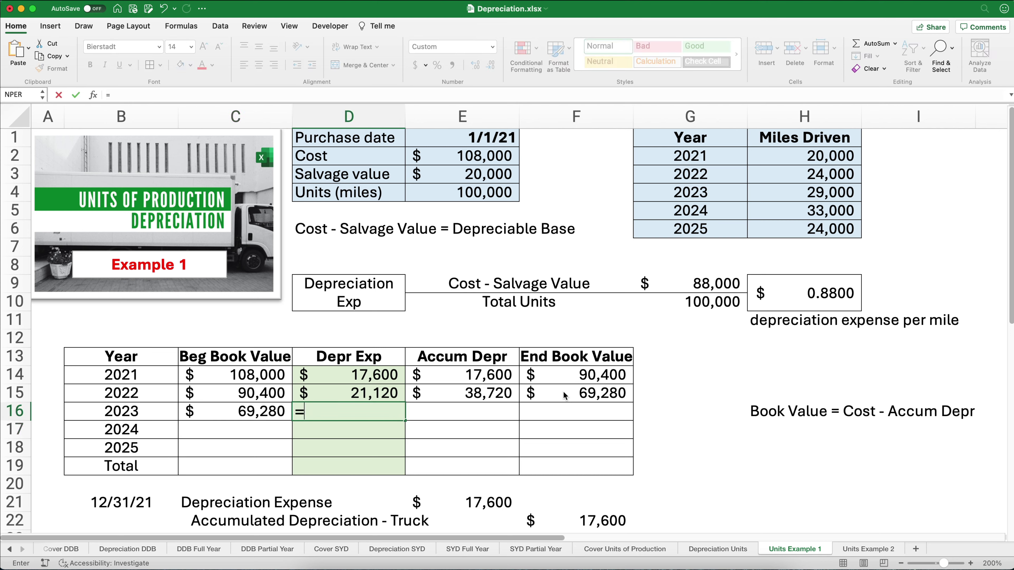
pyautogui.click(806, 196)
pyautogui.write('*')
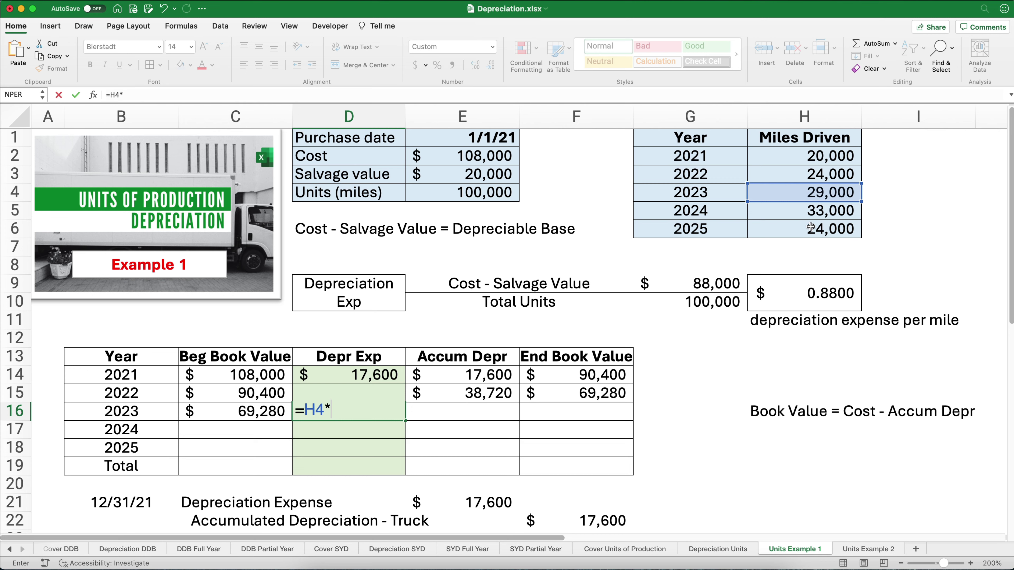
pyautogui.click(814, 283)
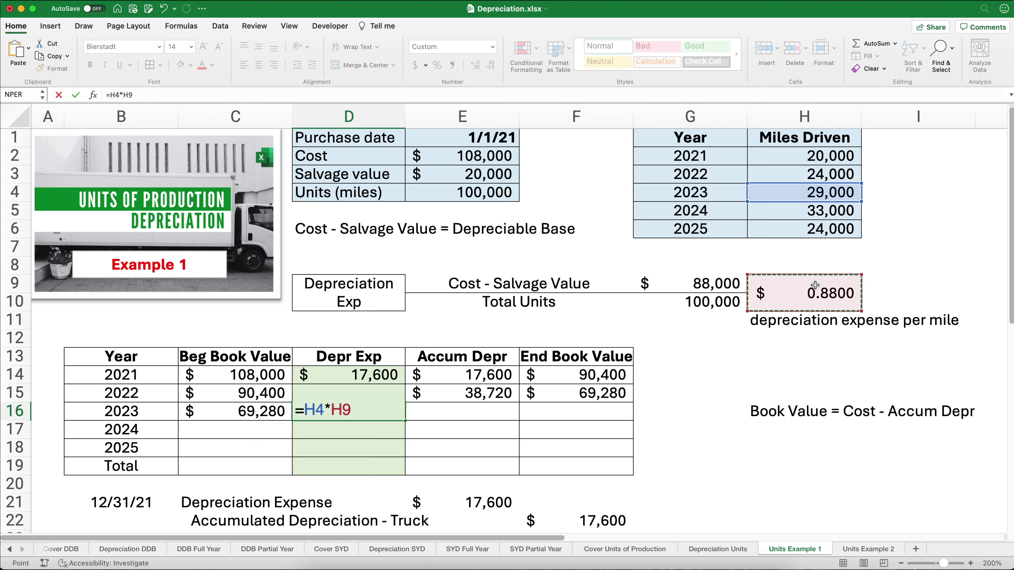
pyautogui.press('F4')
pyautogui.press('Return')
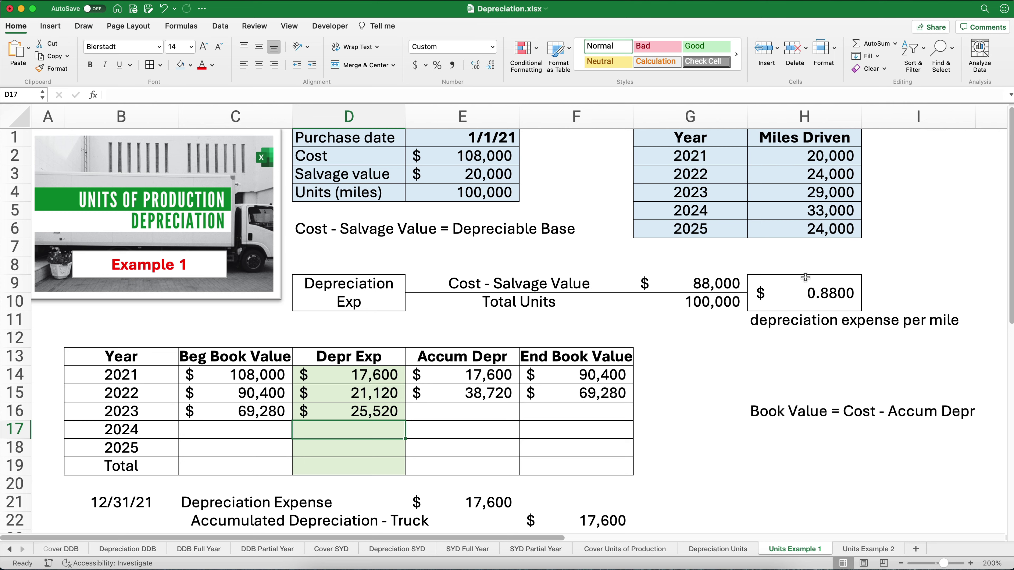
# Step: Calculate the 2023 accumulated depreciation in E16 with =E15+D16
pyautogui.click(467, 408)
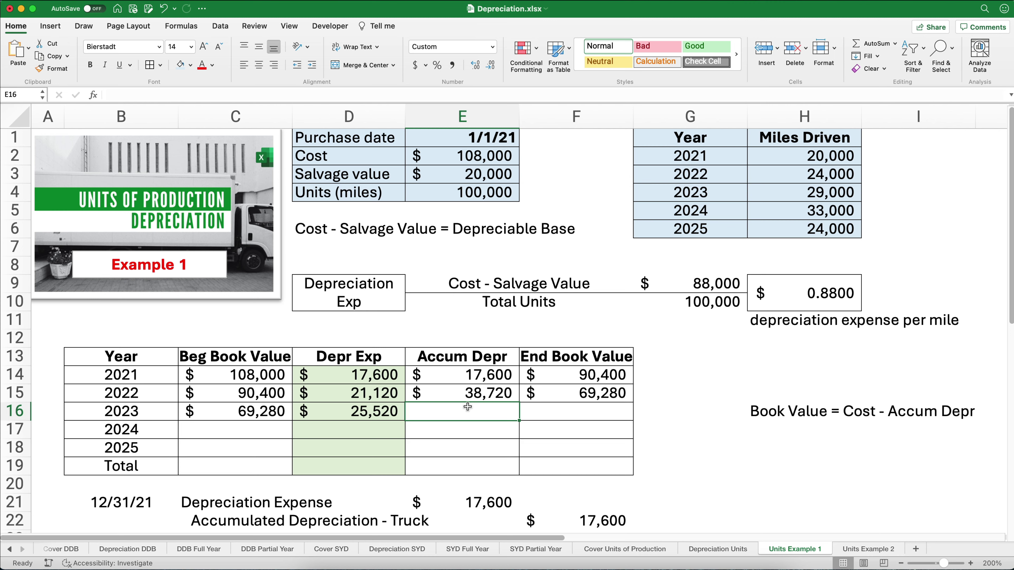
pyautogui.write('=E15')
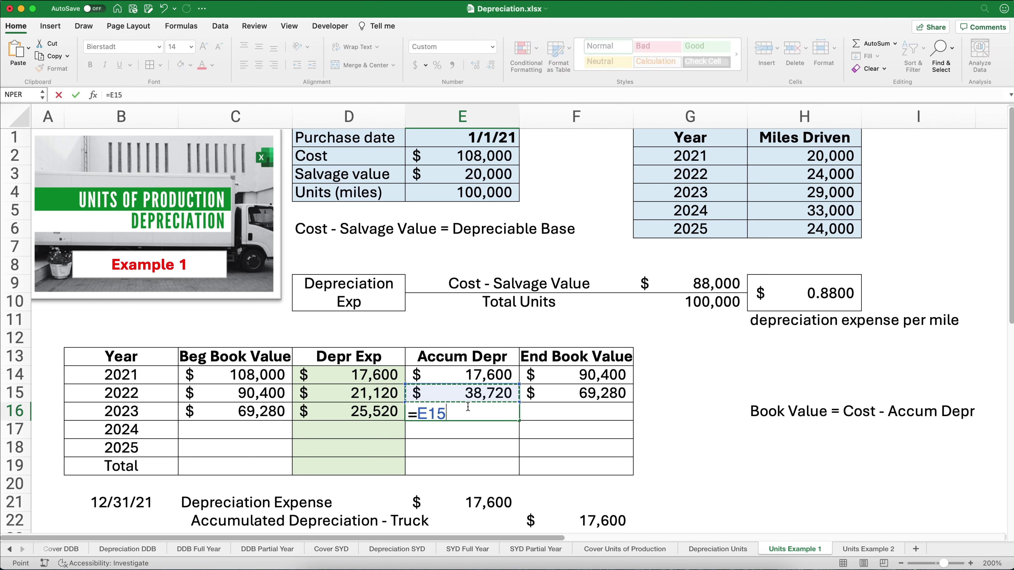
pyautogui.write('+D16')
pyautogui.press('Return')
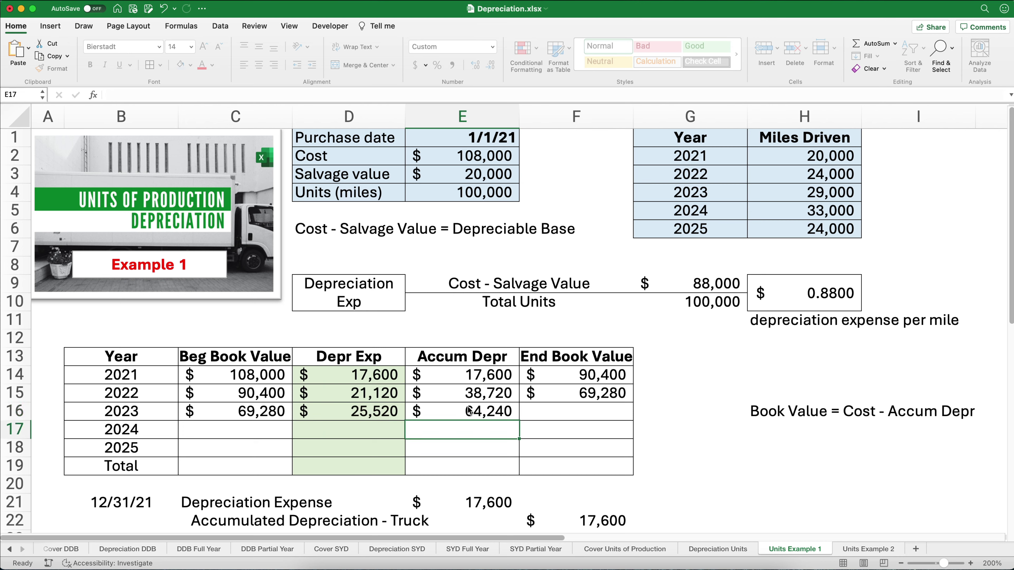
pyautogui.click(469, 411)
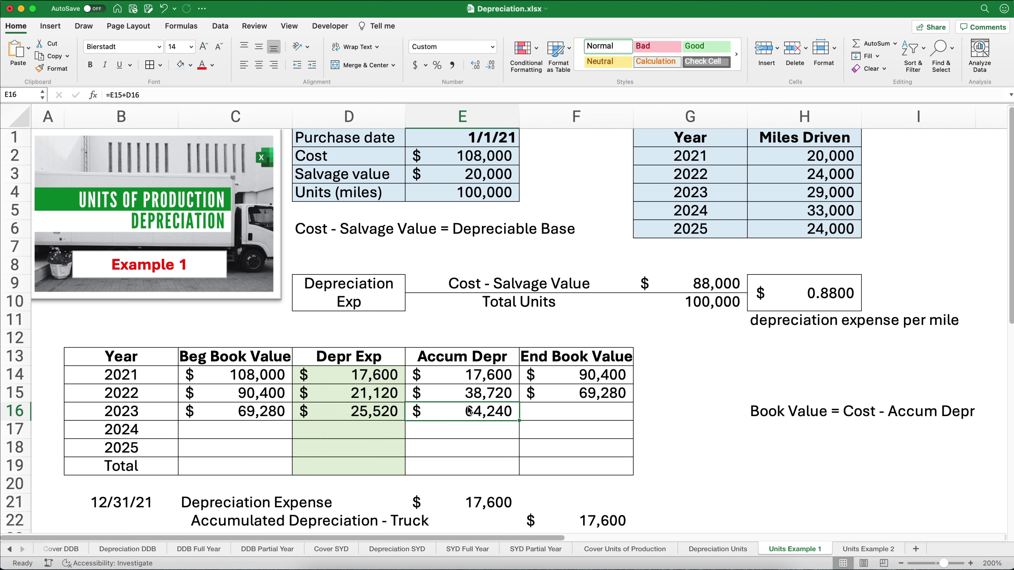
# Step: Calculate the 2023 ending book value in F16 with =$E$2-E16, keeping the truck's cost as an absolute reference
pyautogui.click(574, 411)
pyautogui.write('=')
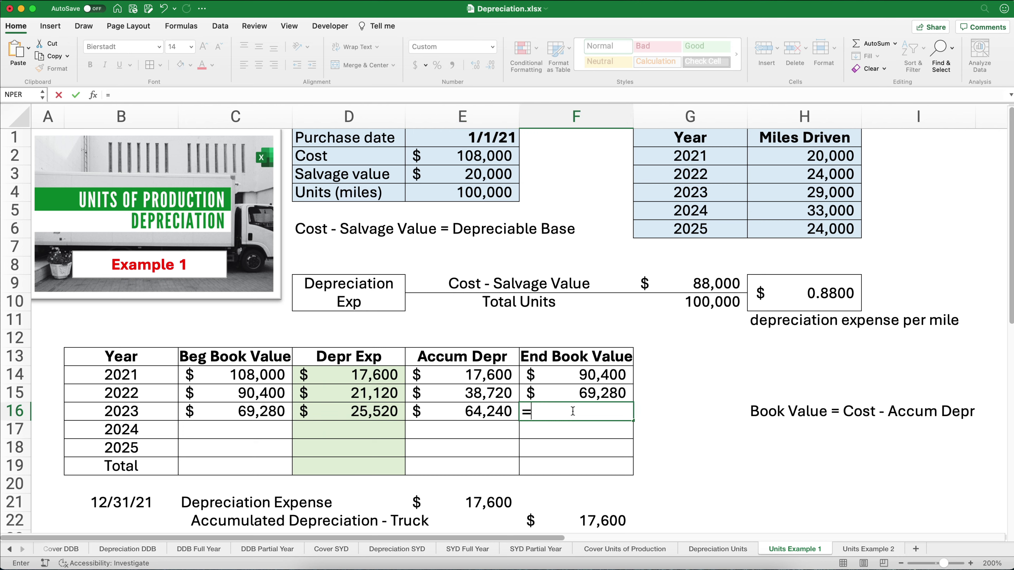
pyautogui.click(473, 158)
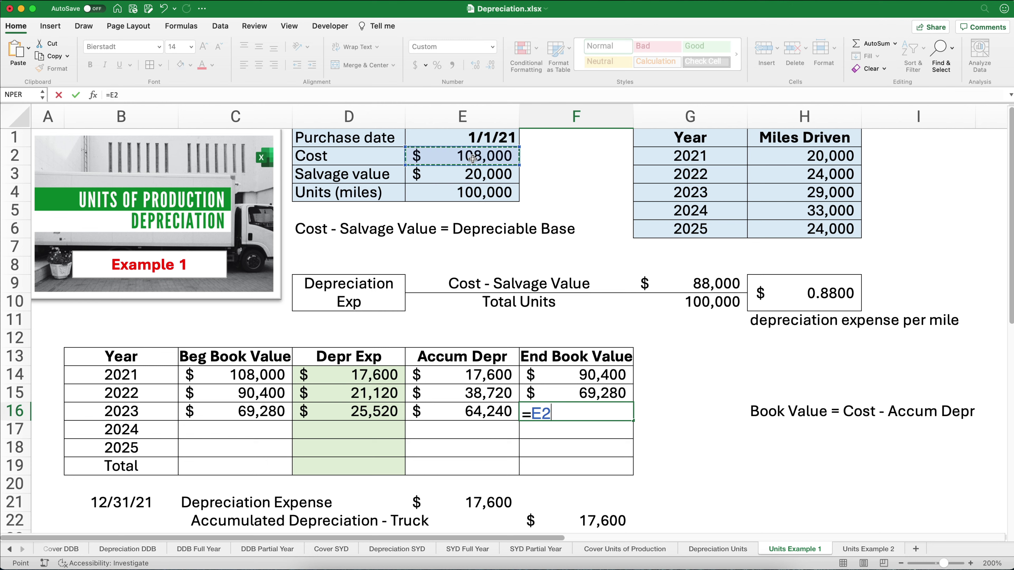
pyautogui.press('F4')
pyautogui.write('-')
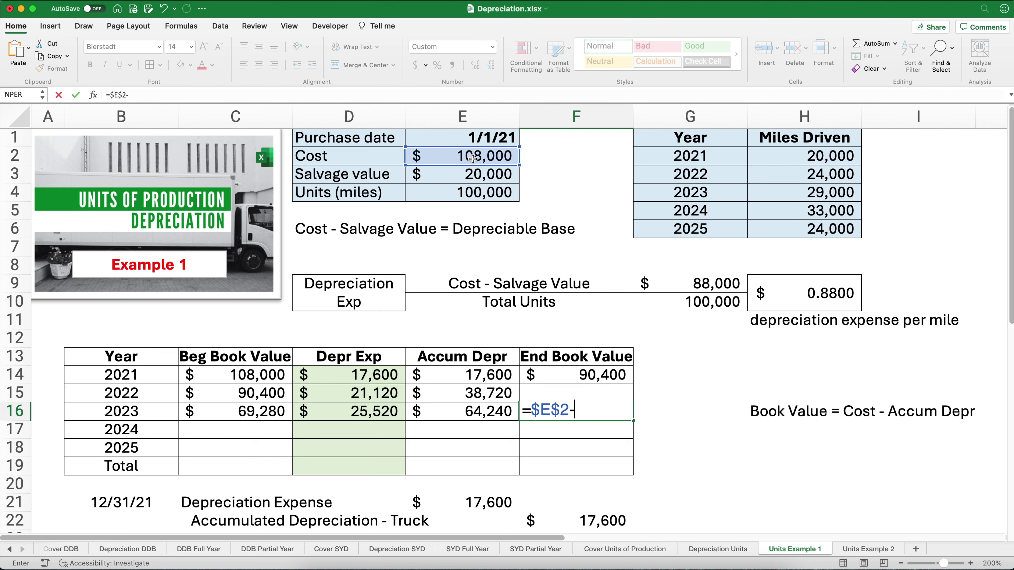
pyautogui.click(472, 406)
pyautogui.hotkey('ctrl', 'Return')
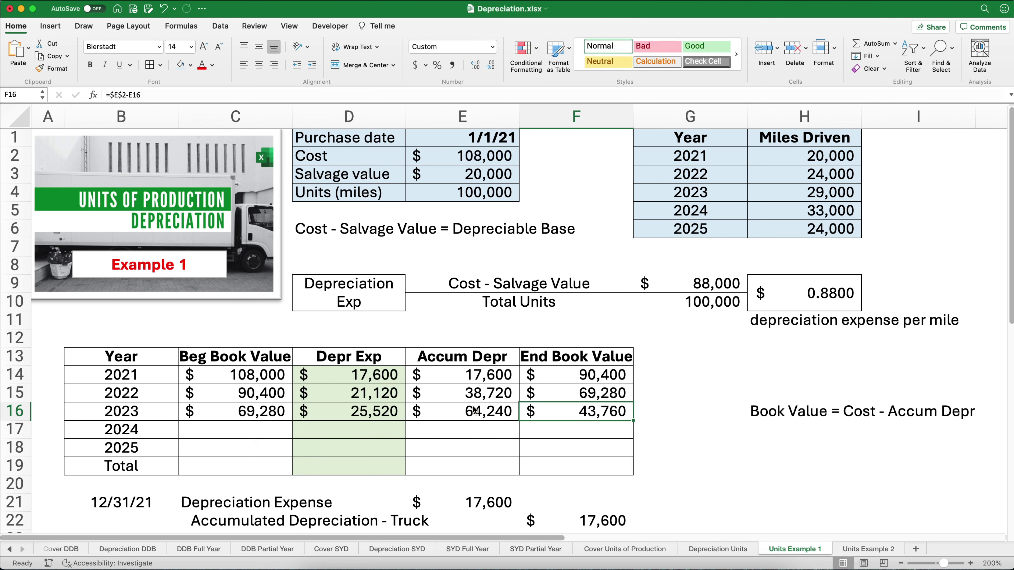
# Step: Fill the 2023 formulas in C16:F16 down into the 2024 row and check the cell references in D17
pyautogui.click(257, 414)
pyautogui.moveTo(292, 421); pyautogui.dragTo(314, 430)
pyautogui.click(339, 414)
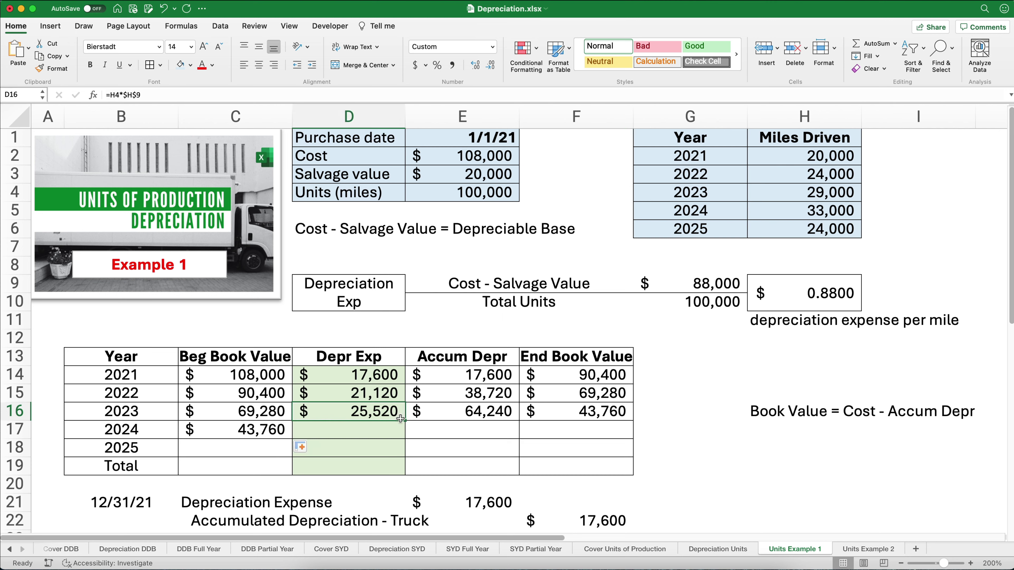
pyautogui.moveTo(398, 415); pyautogui.dragTo(634, 434)
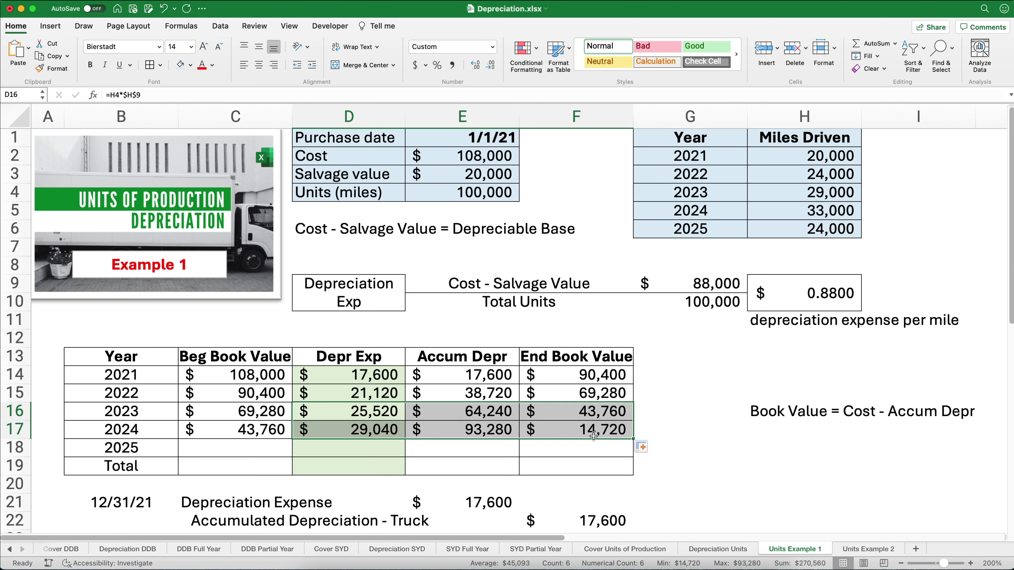
pyautogui.click(395, 434)
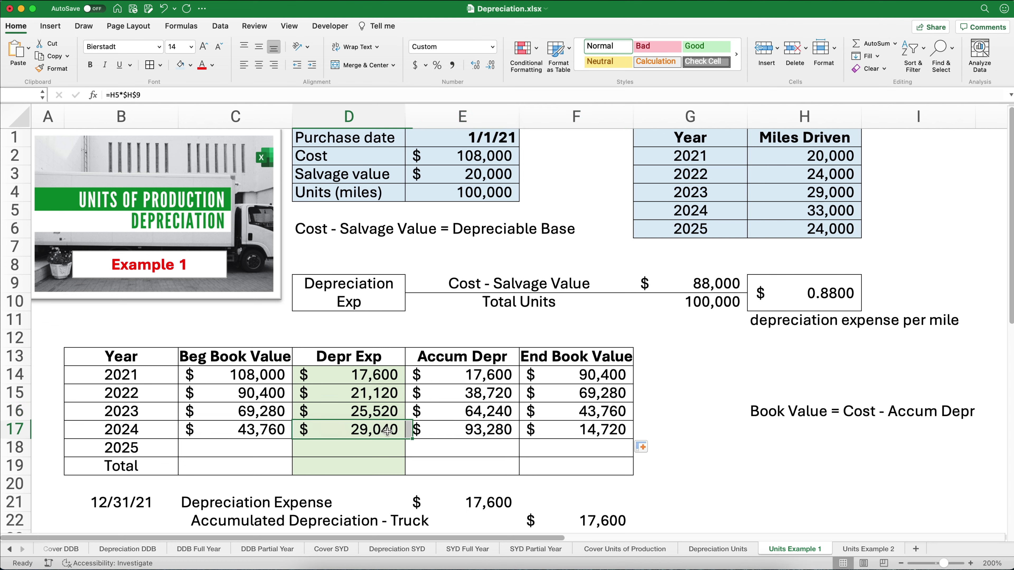
pyautogui.click(119, 99)
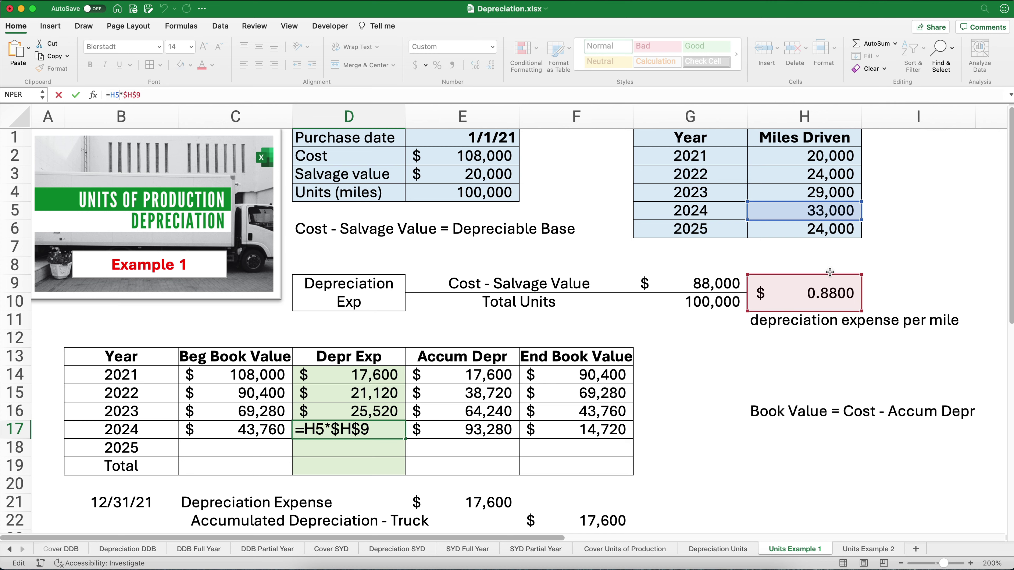
pyautogui.press('Escape')
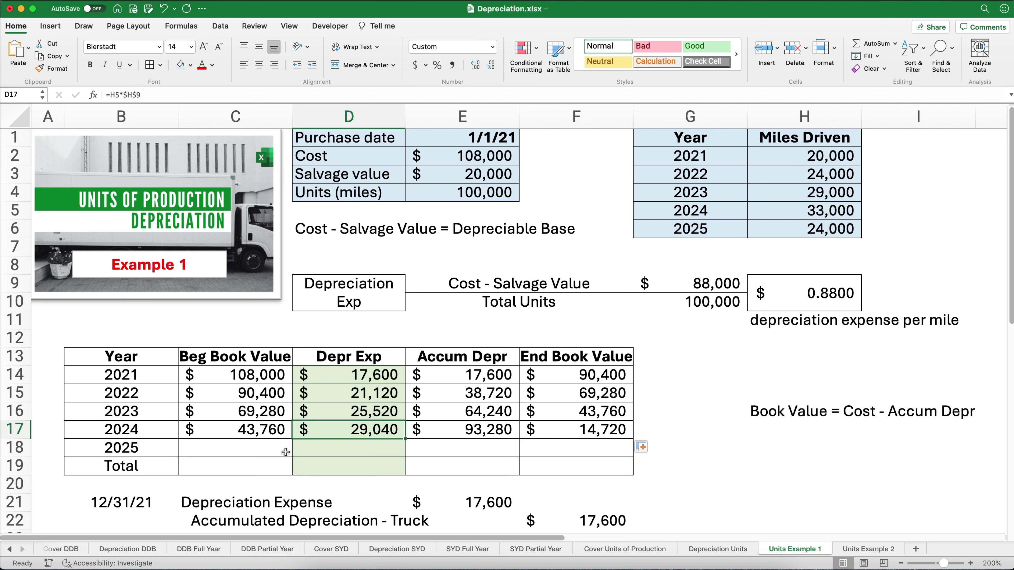
# Step: Fill the 2024 formulas in C17:F17 down into the 2025 row
pyautogui.click(256, 431)
pyautogui.moveTo(255, 432); pyautogui.dragTo(558, 438)
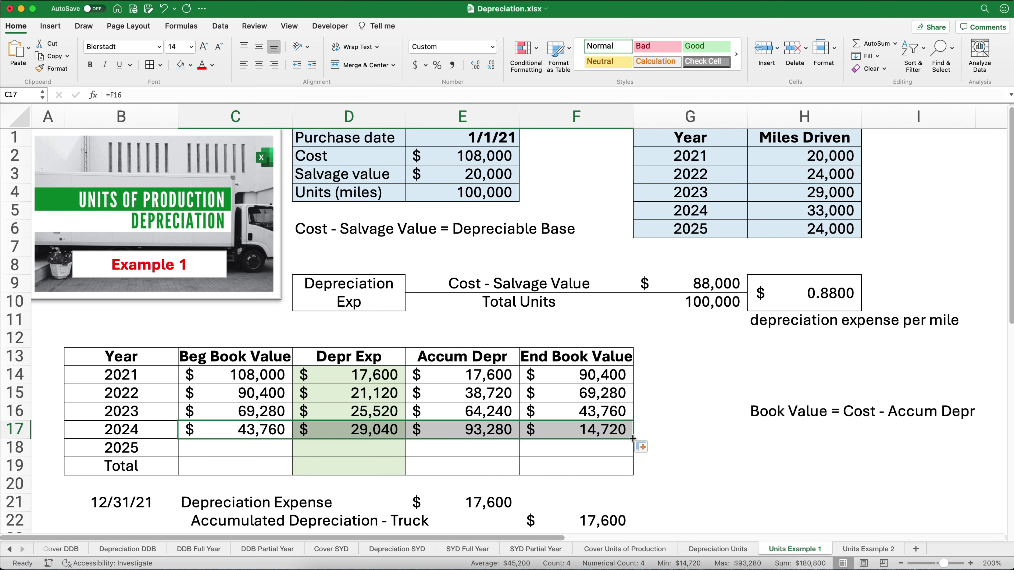
pyautogui.moveTo(633, 438); pyautogui.dragTo(636, 453)
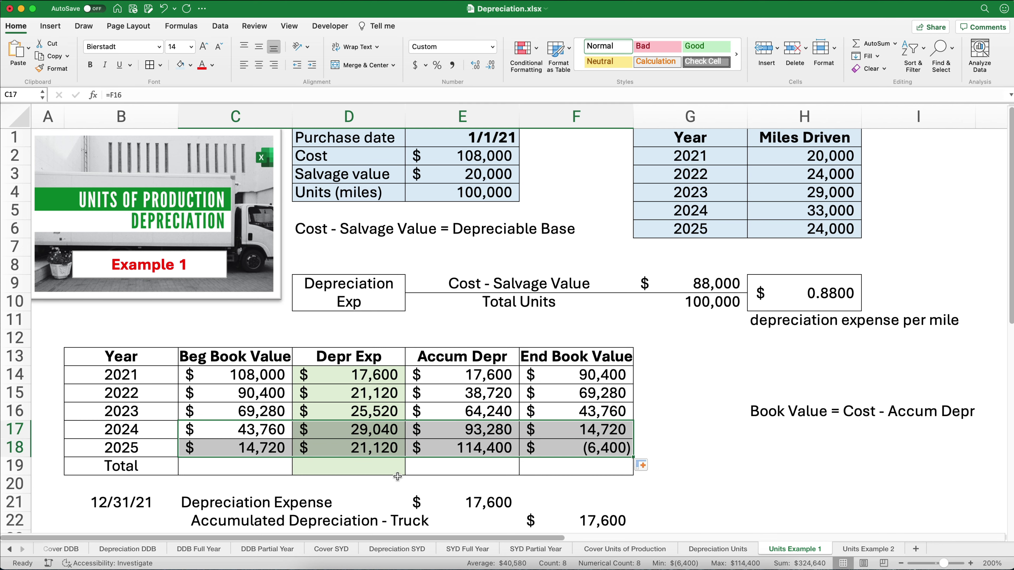
# Step: Total the depreciation expense column in D19 with =SUM(D14:D18)
pyautogui.click(347, 467)
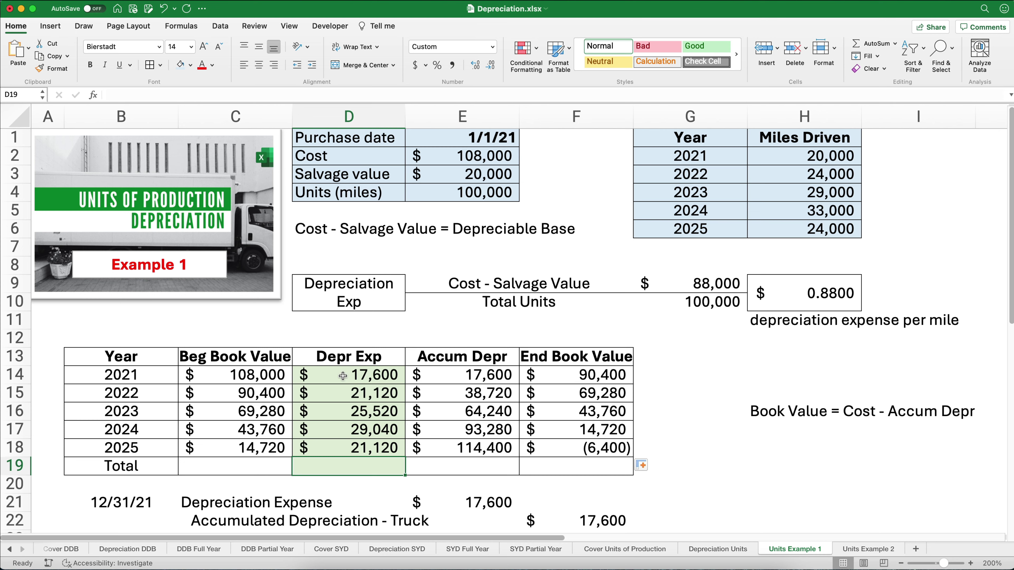
pyautogui.moveTo(342, 375); pyautogui.dragTo(350, 459)
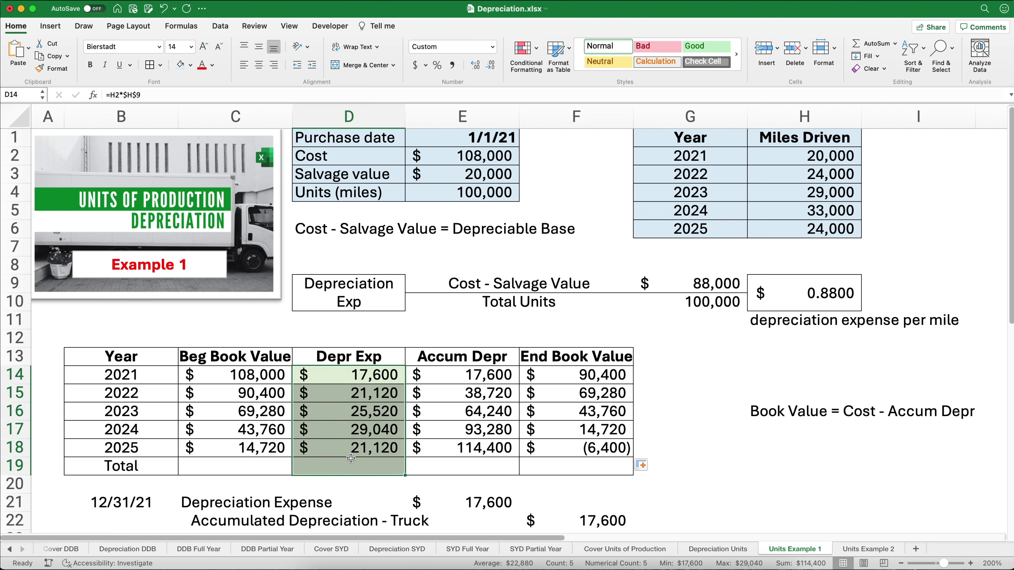
pyautogui.press('super+shift+t')
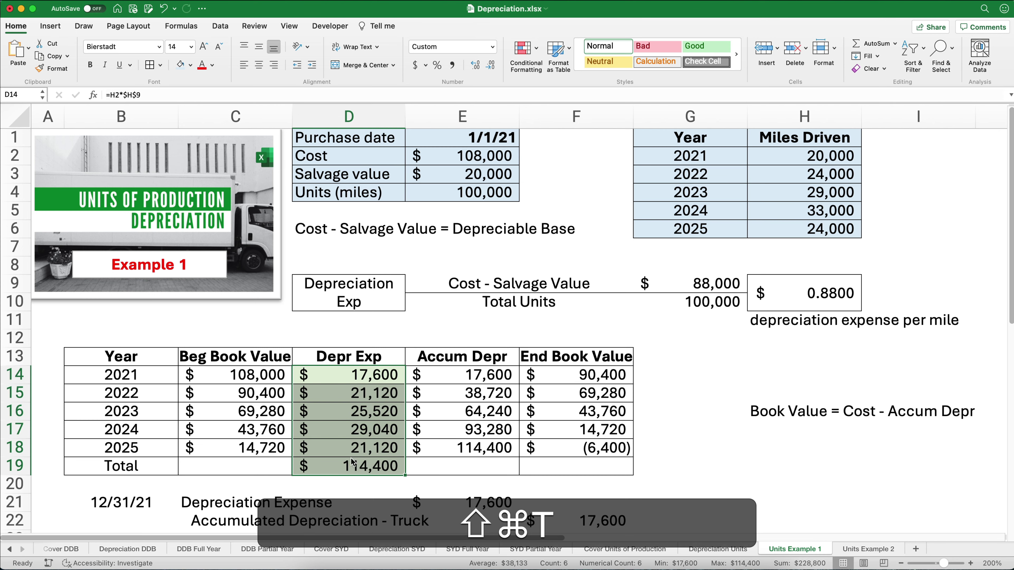
pyautogui.click(354, 463)
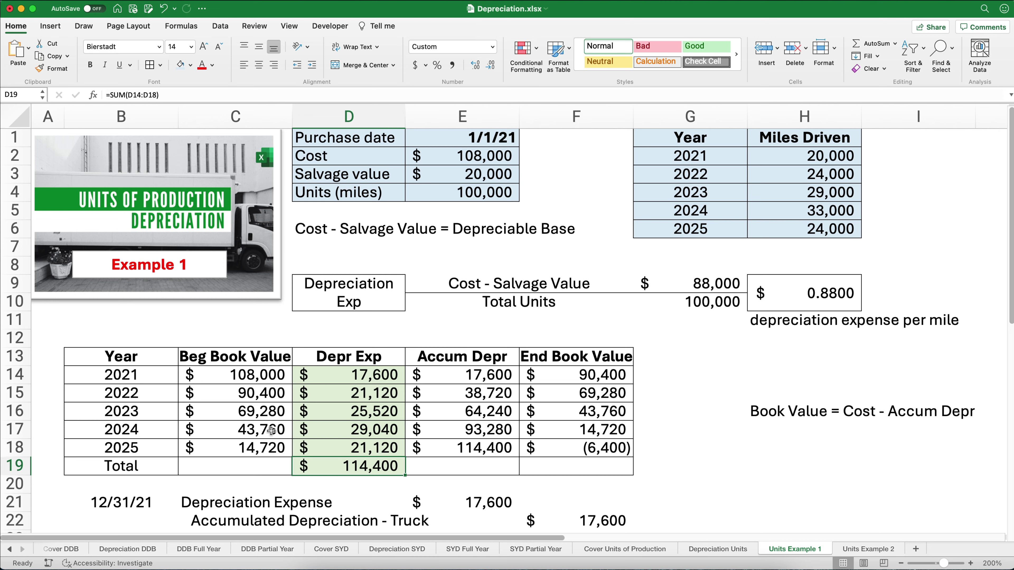
# Step: Clear the 2025 row's formulas from C18:F18
pyautogui.moveTo(271, 431); pyautogui.dragTo(562, 430)
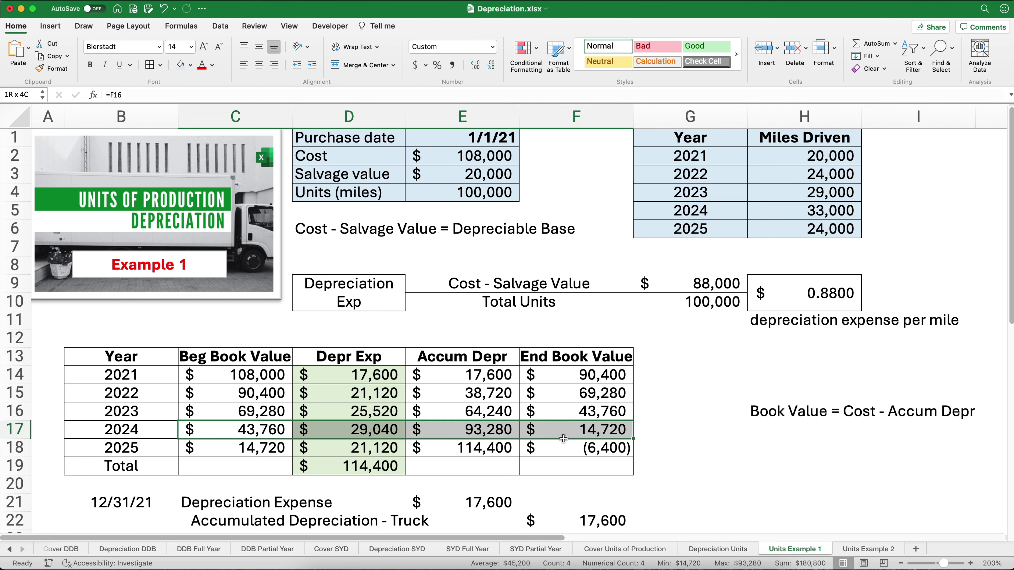
pyautogui.click(306, 450)
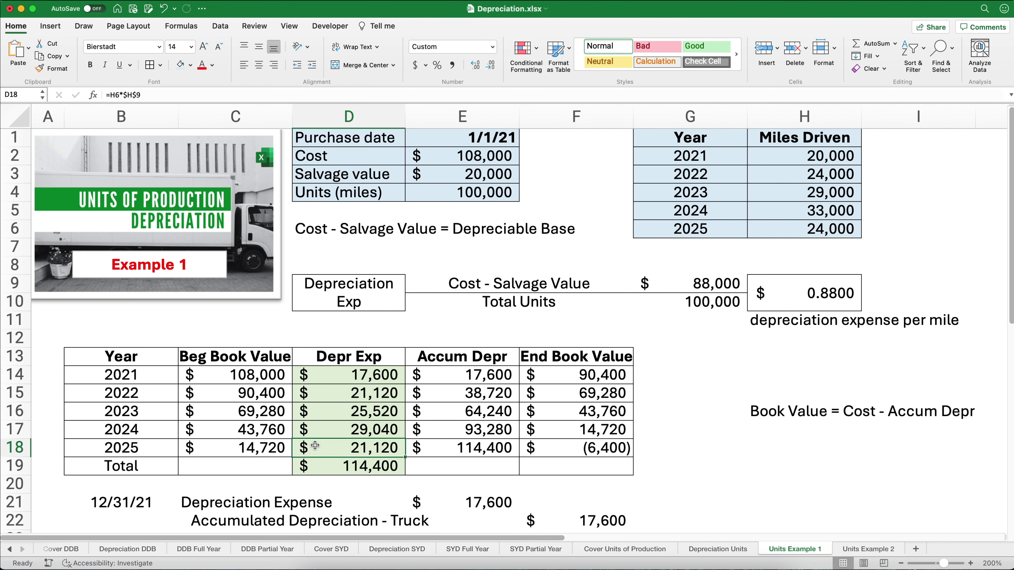
pyautogui.moveTo(270, 443); pyautogui.dragTo(552, 442)
pyautogui.press('Delete')
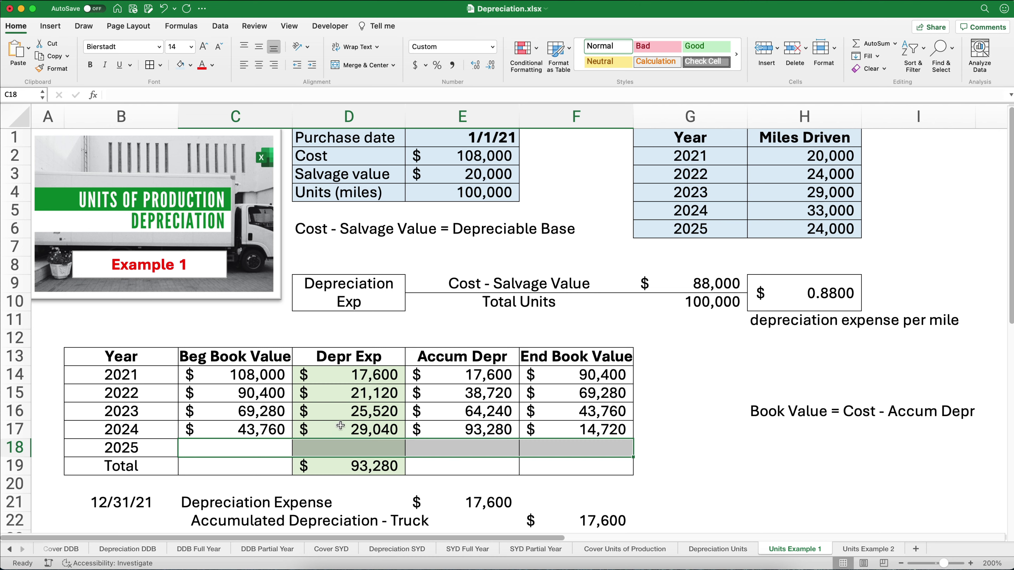
# Step: Replace the 2024 depreciation expense in D17 with =F16-E3, the 2023 ending book value minus the salvage value
pyautogui.click(351, 429)
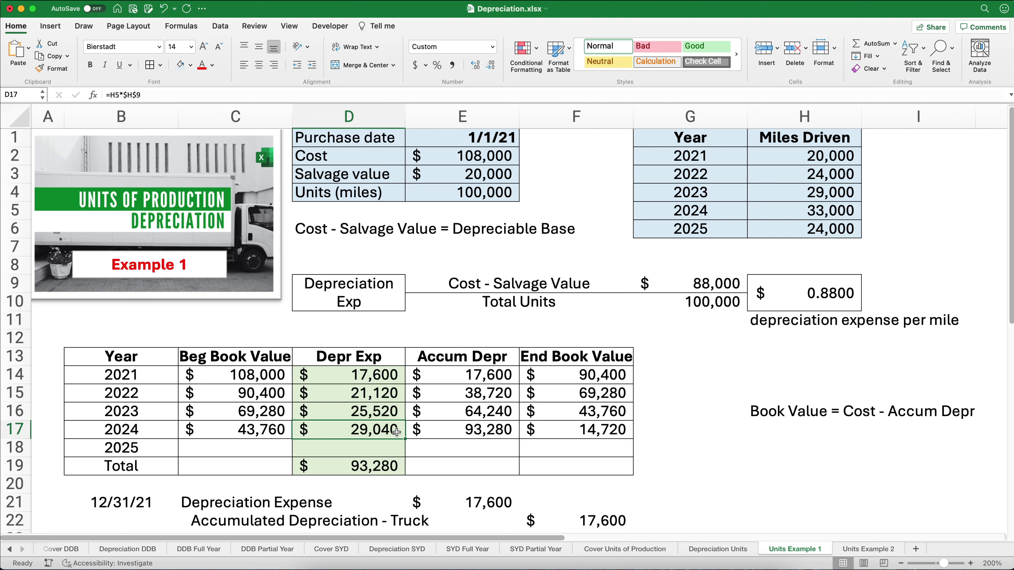
pyautogui.write('=')
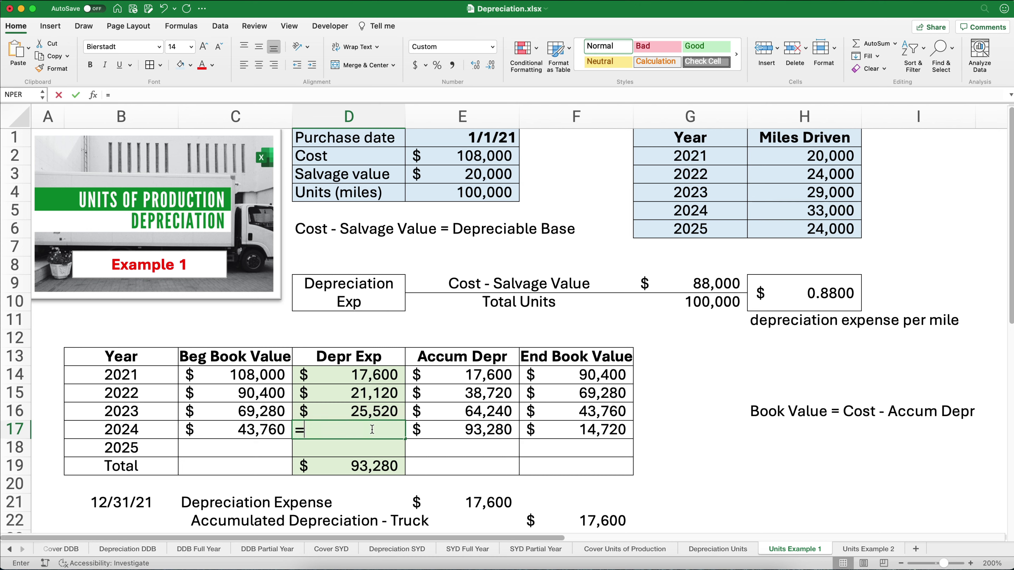
pyautogui.click(580, 414)
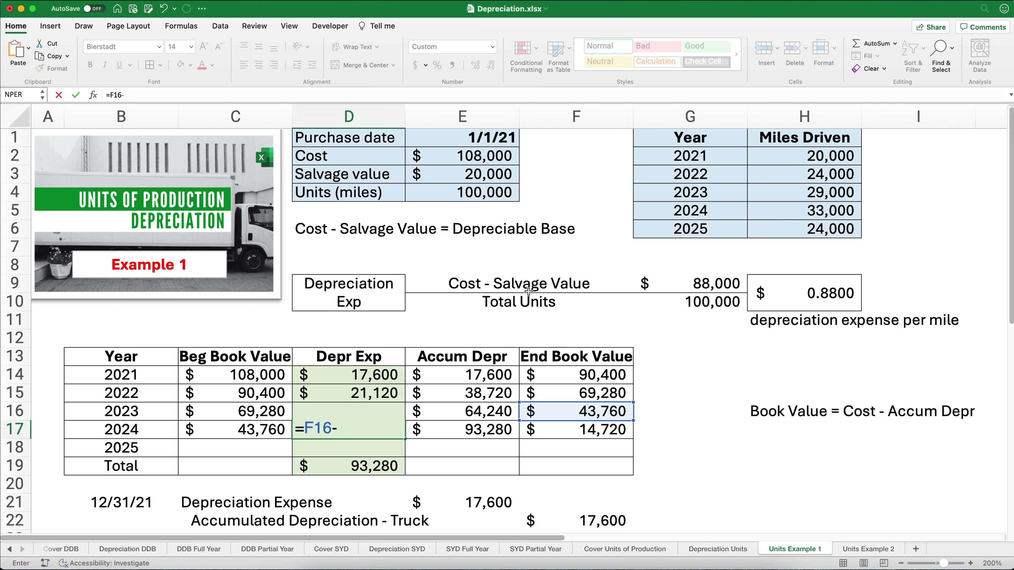
pyautogui.click(501, 176)
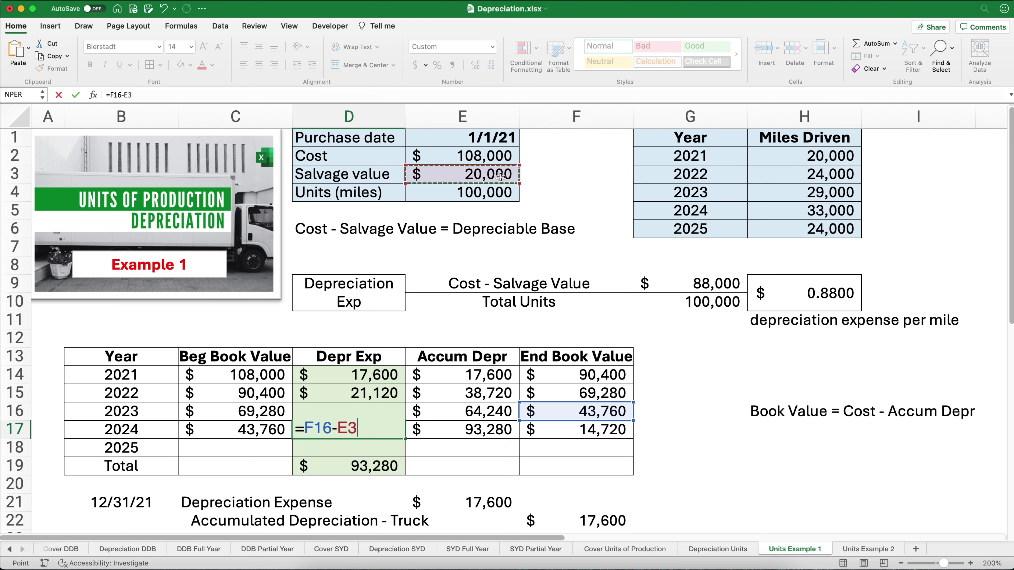
pyautogui.press('Return')
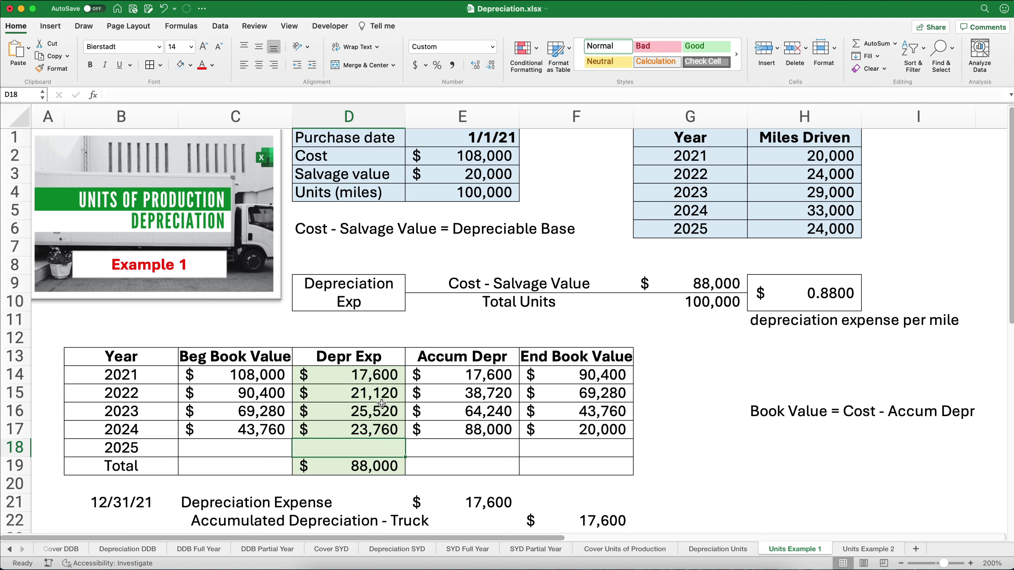
# Step: Check the 2024 accumulated depreciation, ending book value and expense total, and compare the truck's total units with the summed miles driven
pyautogui.click(478, 434)
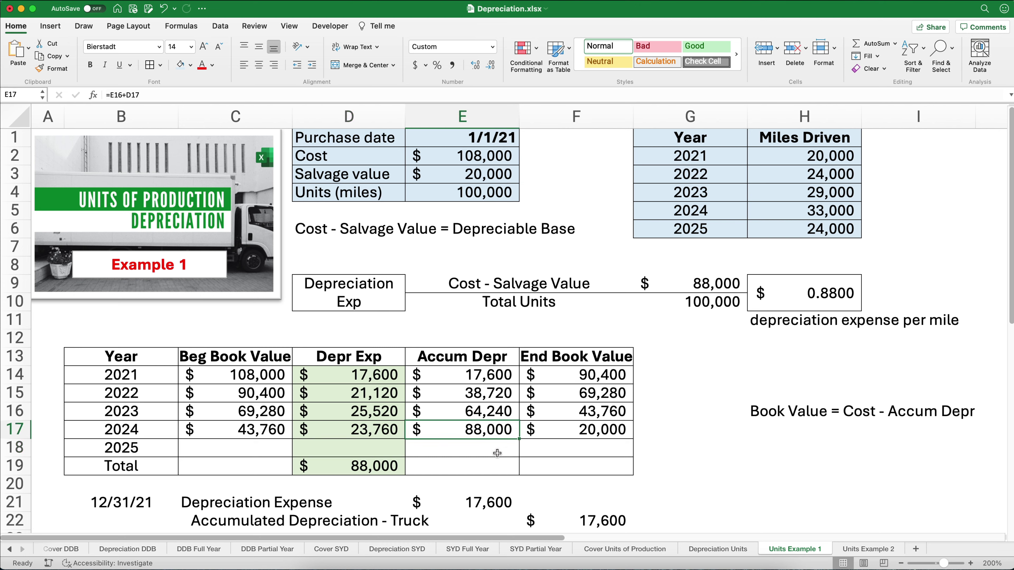
pyautogui.click(382, 465)
pyautogui.click(566, 430)
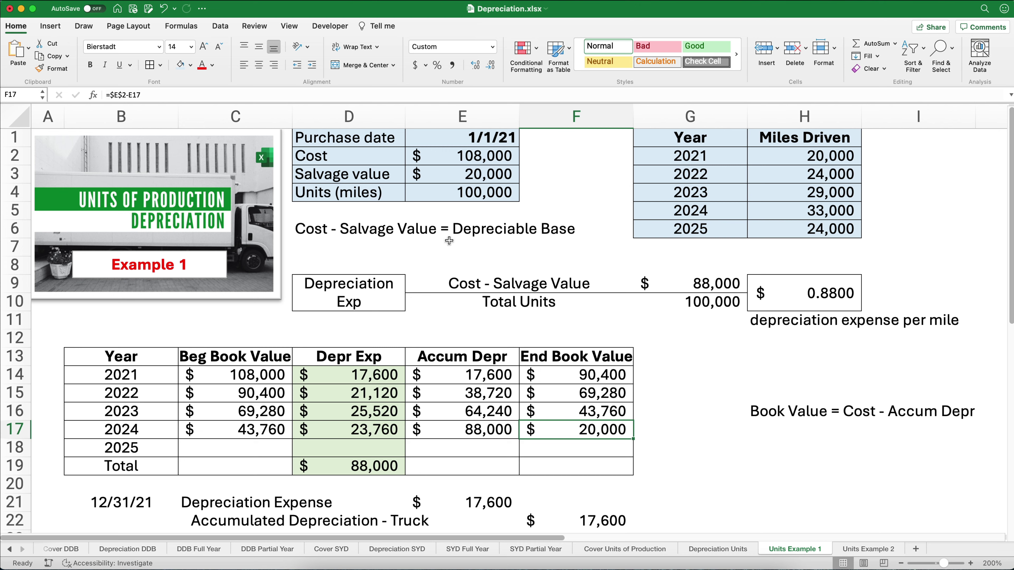
pyautogui.click(469, 198)
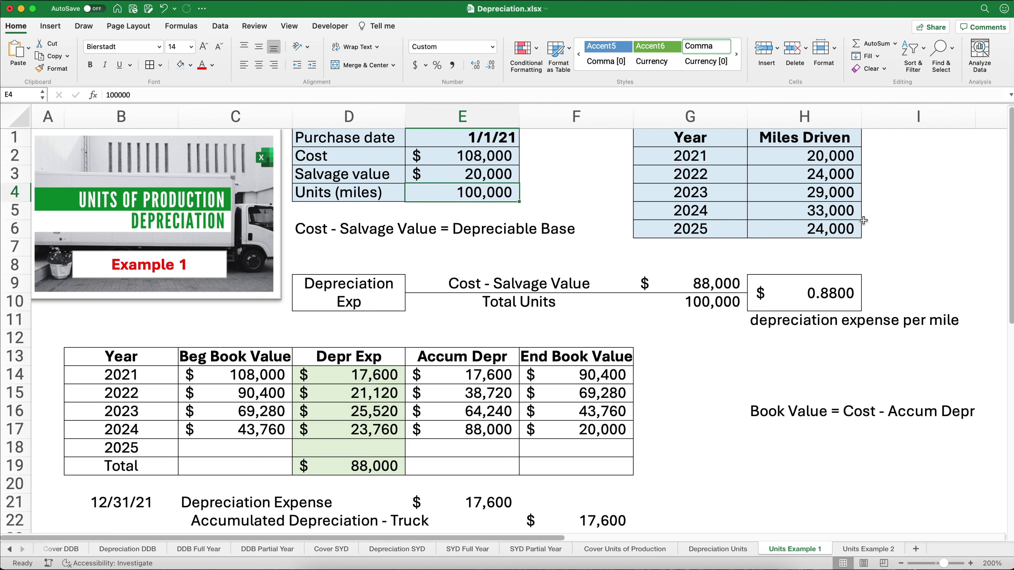
pyautogui.moveTo(818, 156); pyautogui.dragTo(822, 232)
pyautogui.click(821, 163)
pyautogui.moveTo(821, 164); pyautogui.dragTo(823, 212)
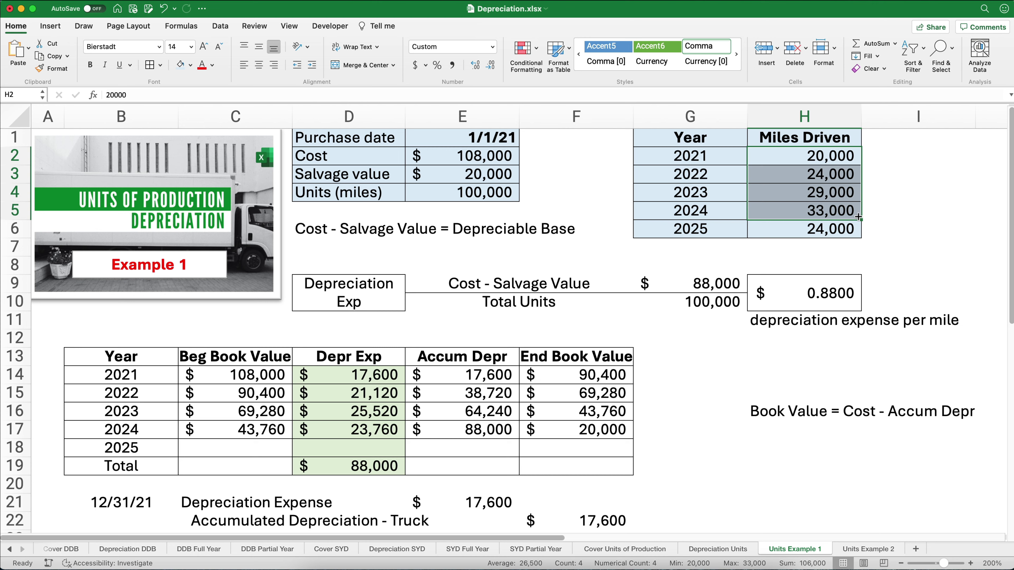
pyautogui.moveTo(824, 162); pyautogui.dragTo(813, 212)
pyautogui.moveTo(799, 159); pyautogui.dragTo(802, 231)
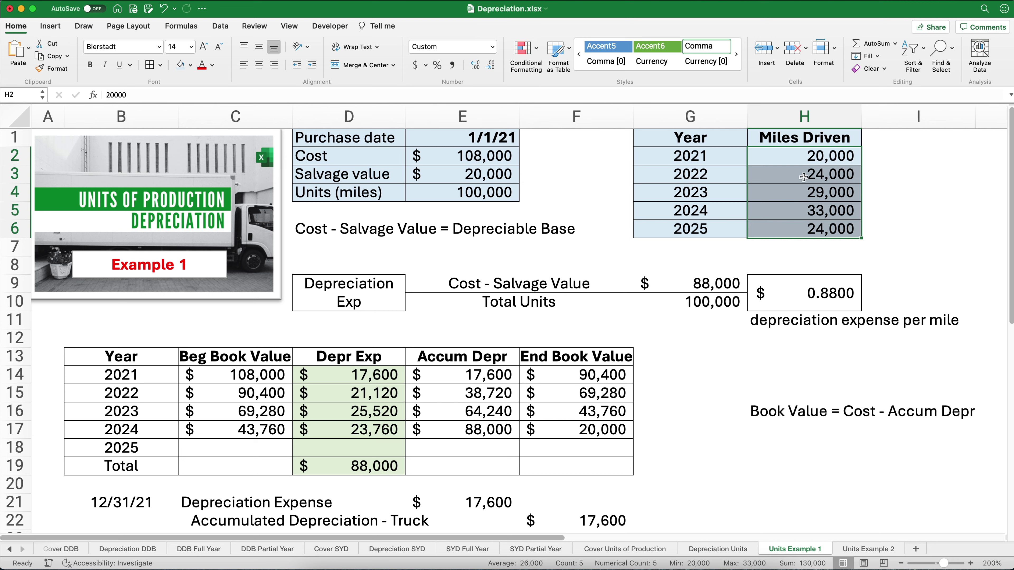
pyautogui.moveTo(812, 159); pyautogui.dragTo(817, 204)
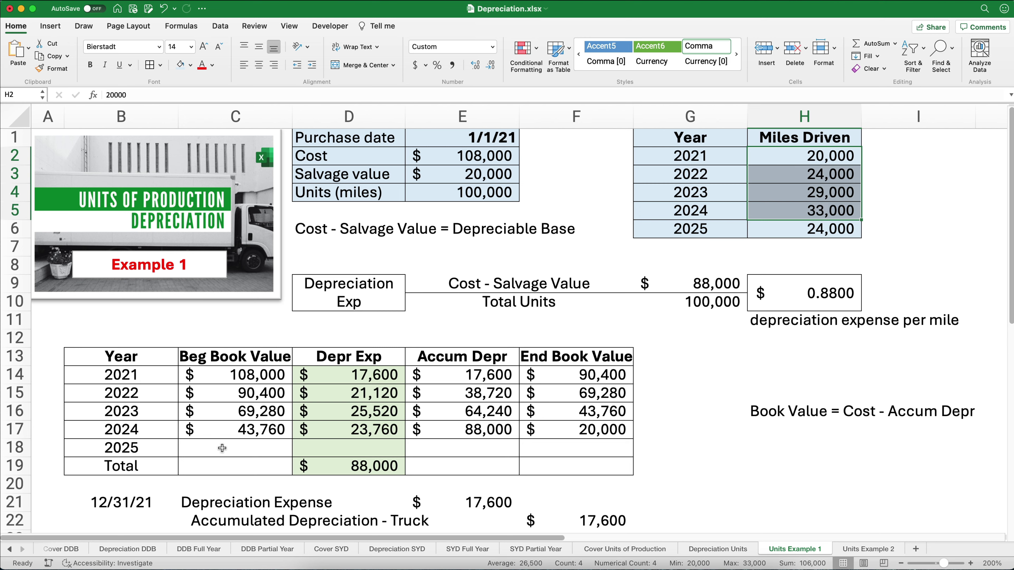
pyautogui.moveTo(222, 448); pyautogui.dragTo(560, 453)
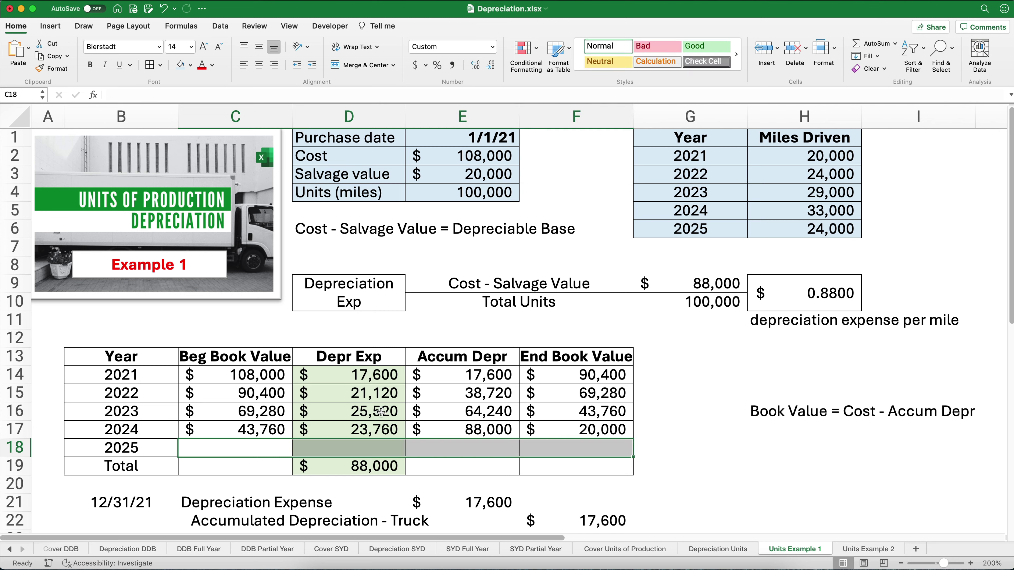
pyautogui.click(674, 411)
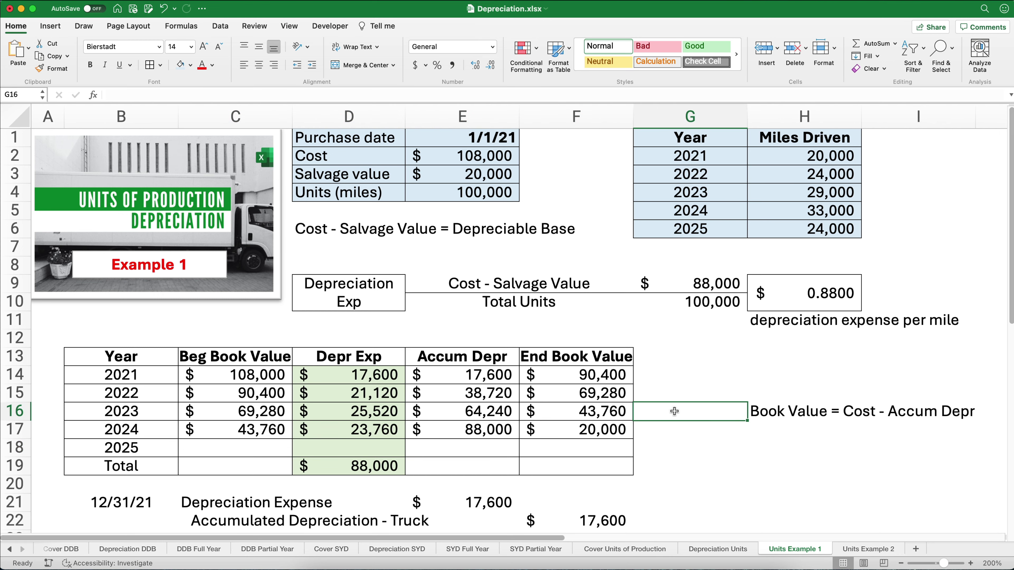
# Step: Switch to the Units Example 2 sheet and review the equipment's cost and purchase date
pyautogui.hotkey('alt', 'Right')
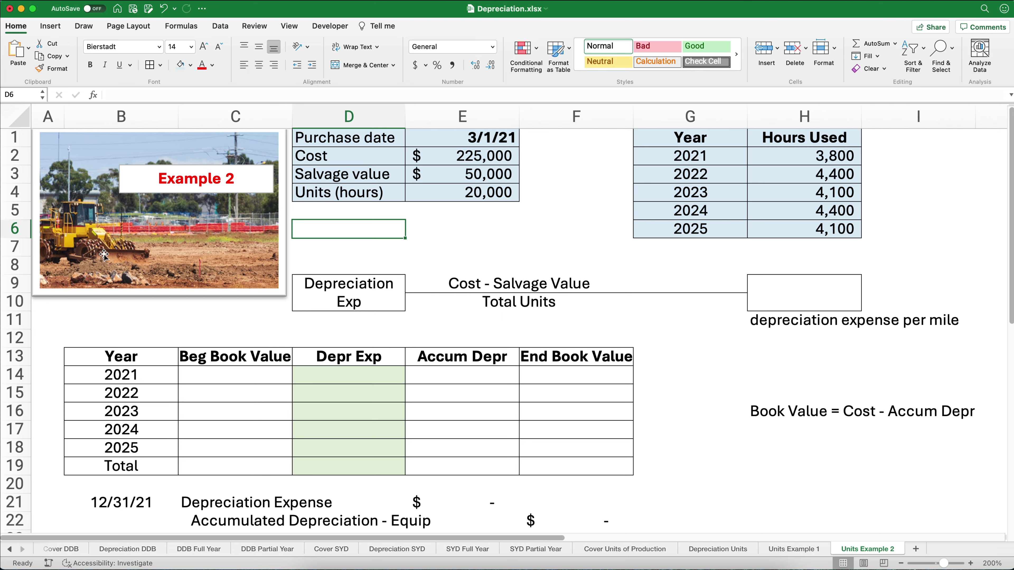
pyautogui.click(458, 158)
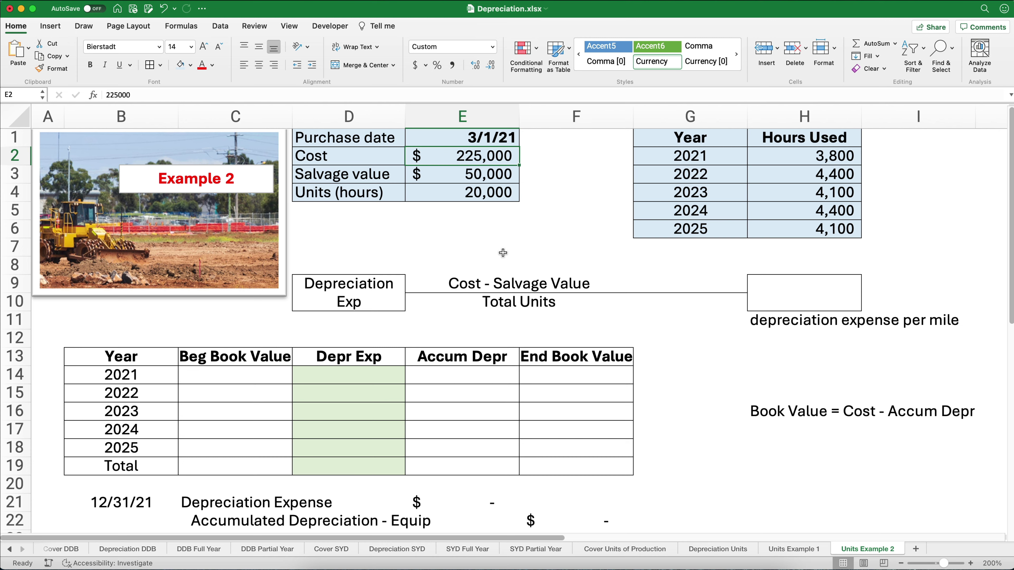
pyautogui.click(487, 145)
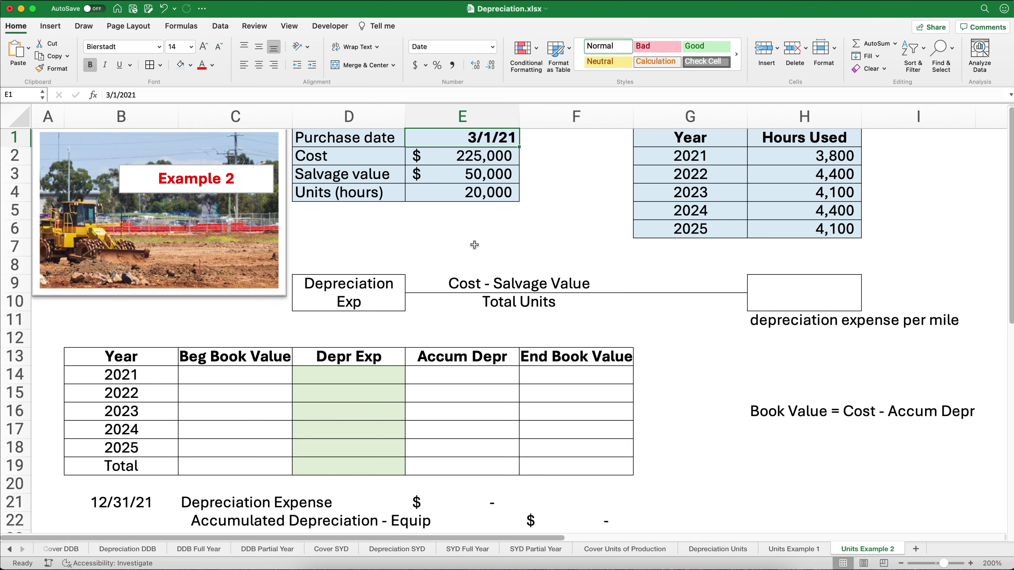
# Step: Enter the depreciable base in G9 as =E2-E3 and the total units in G10 as =E4
pyautogui.click(646, 283)
pyautogui.write('=')
pyautogui.click(469, 157)
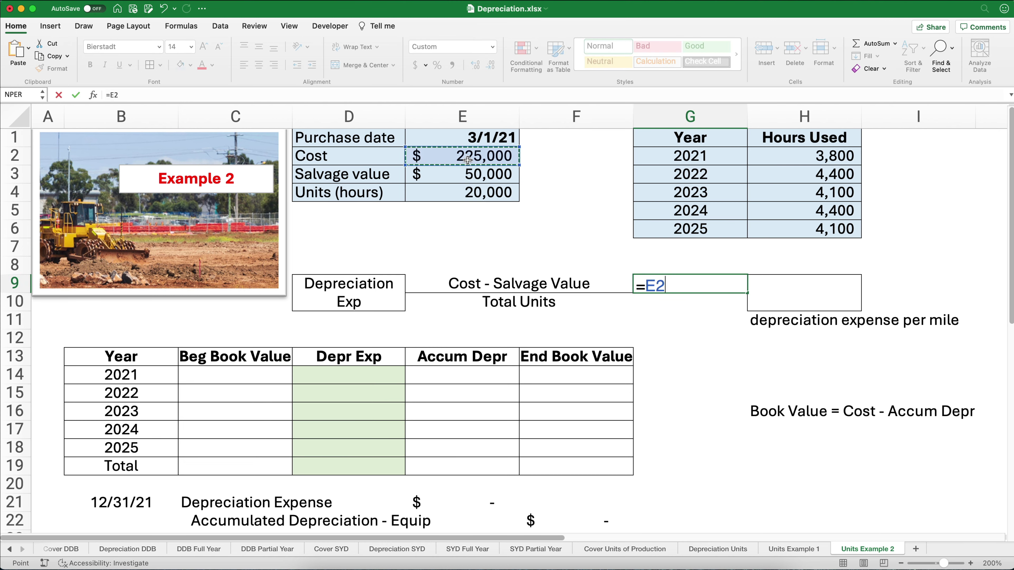
pyautogui.write('-')
pyautogui.click(474, 172)
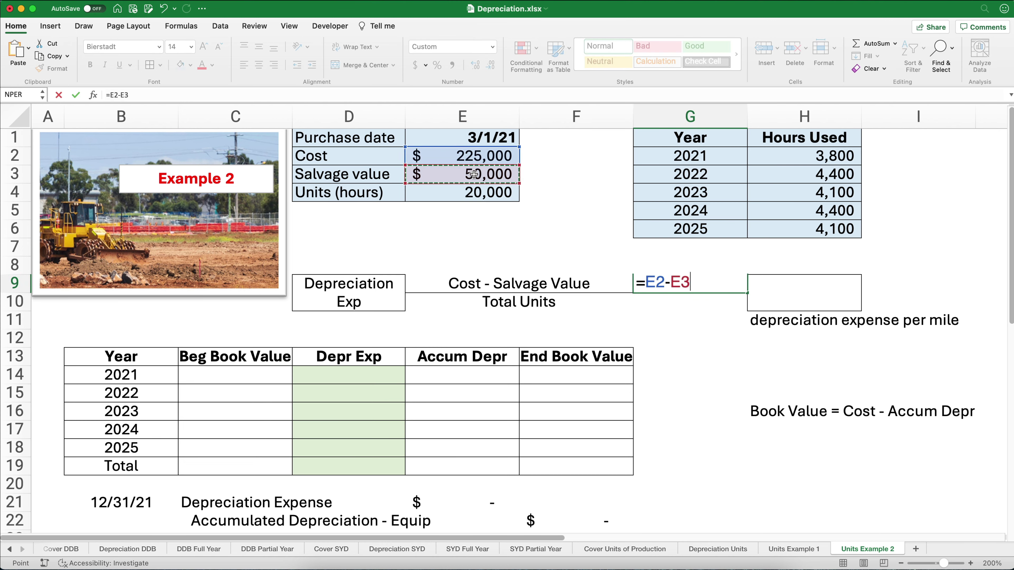
pyautogui.press('Return')
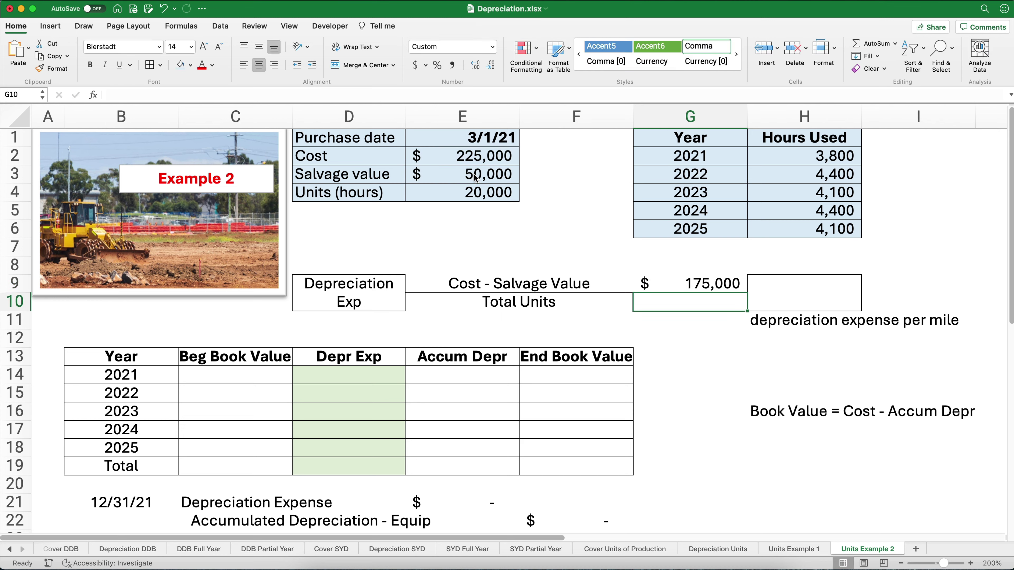
pyautogui.write('=')
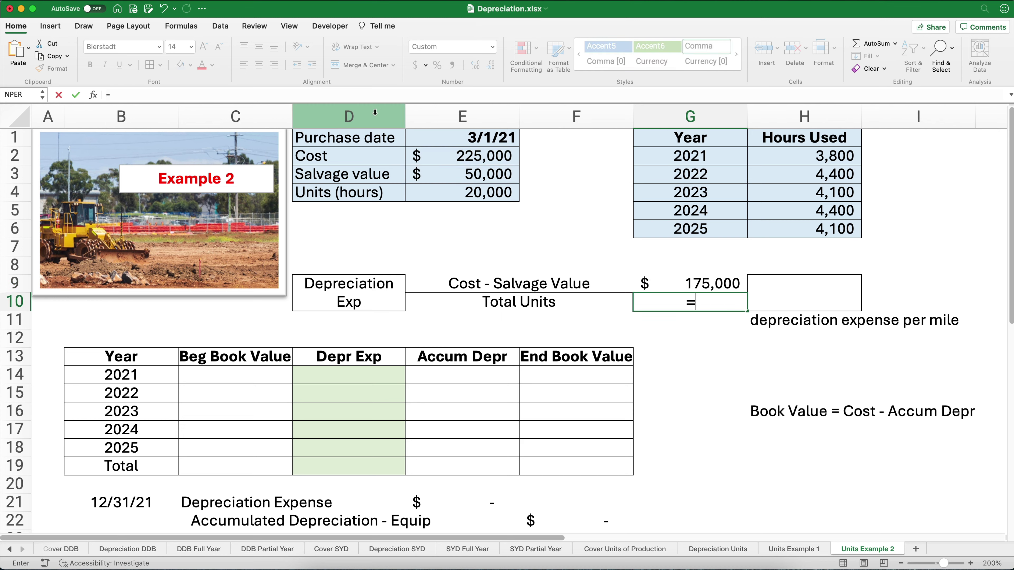
pyautogui.click(452, 194)
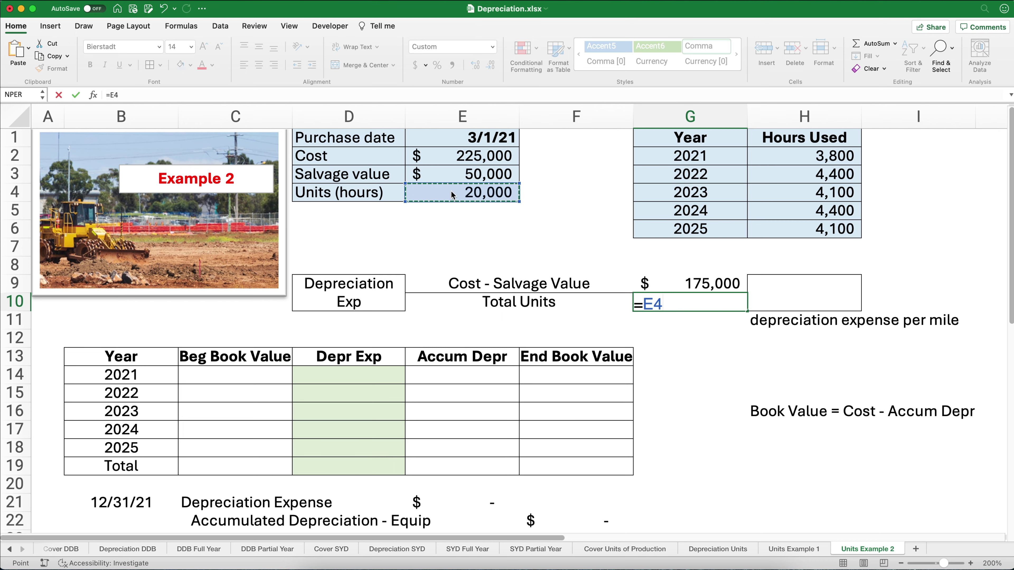
pyautogui.press('Return')
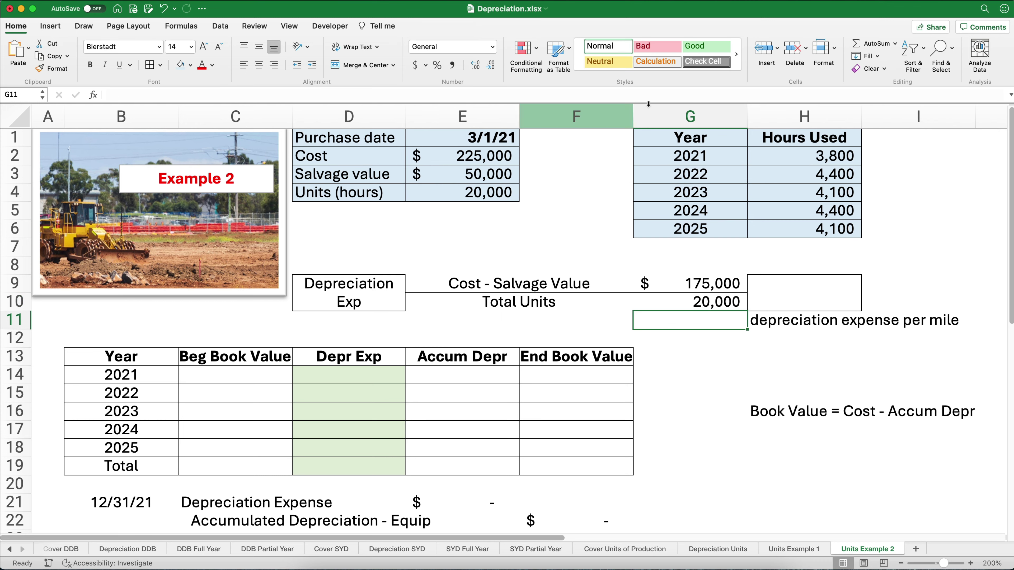
# Step: Check the sum of the hours used in H2:H6, and calculate the depreciation rate in H9 with =G9/G10
pyautogui.click(821, 158)
pyautogui.moveTo(821, 158); pyautogui.dragTo(825, 232)
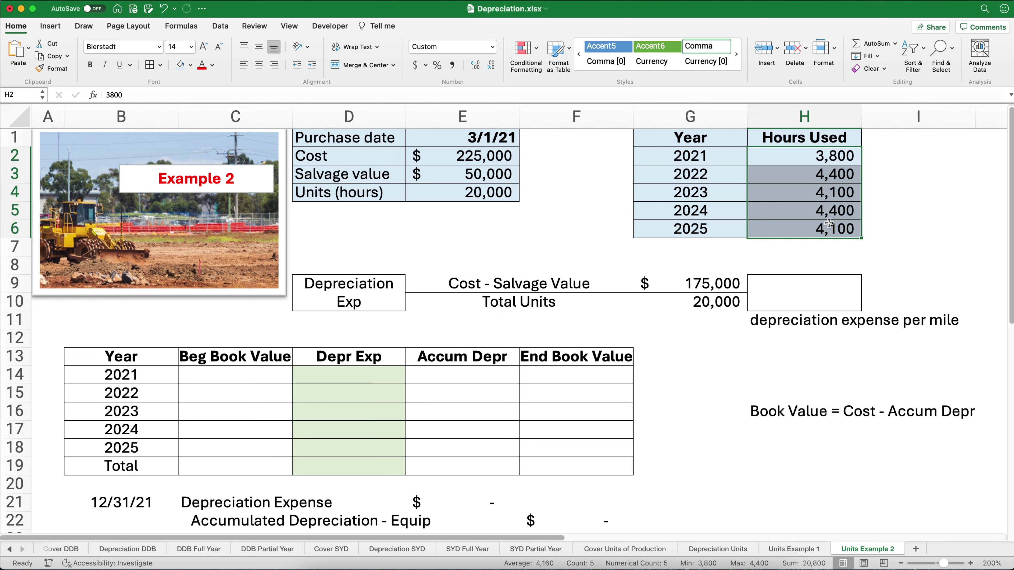
pyautogui.click(786, 292)
pyautogui.write('=')
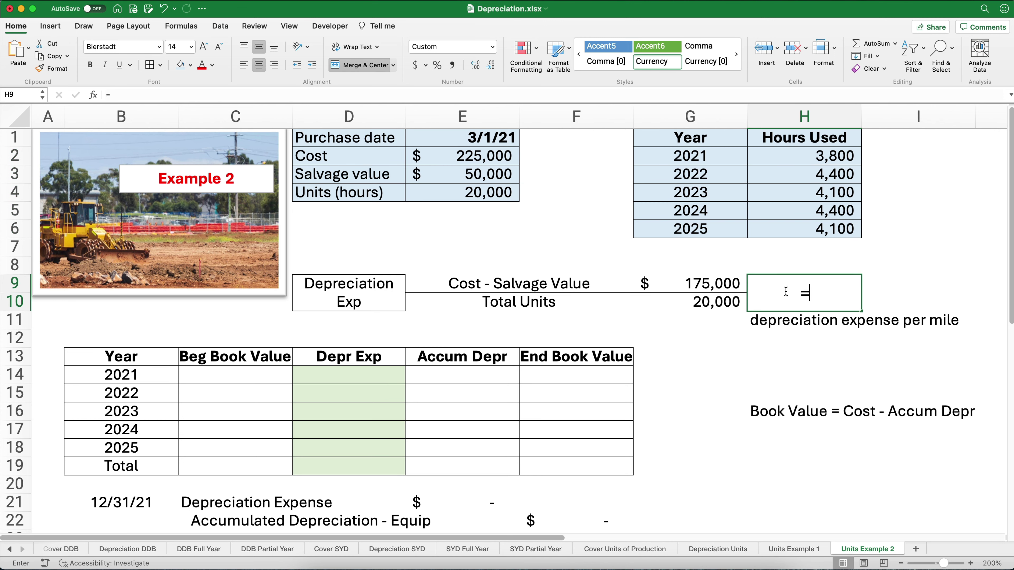
pyautogui.press('Left')
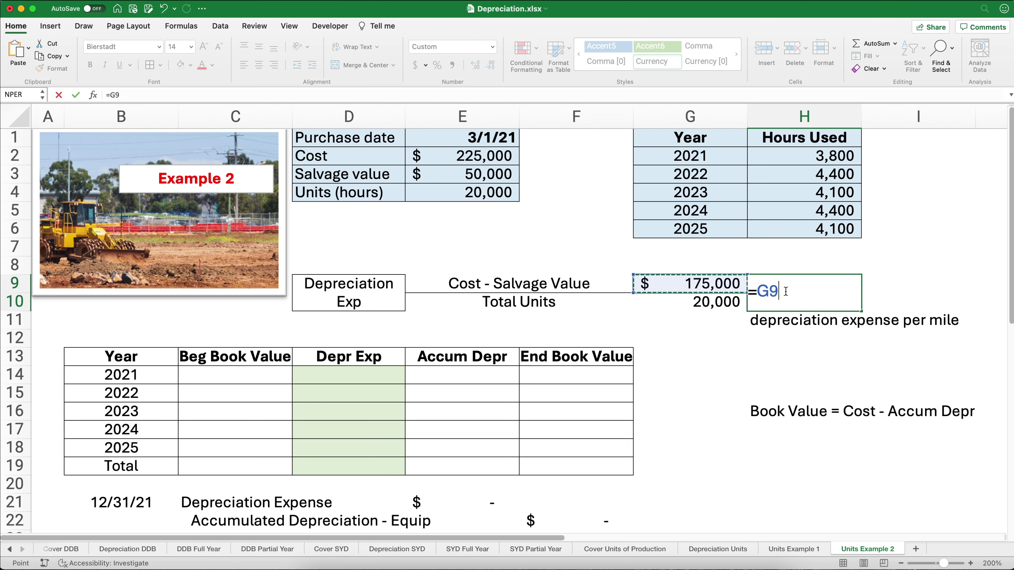
pyautogui.write('/')
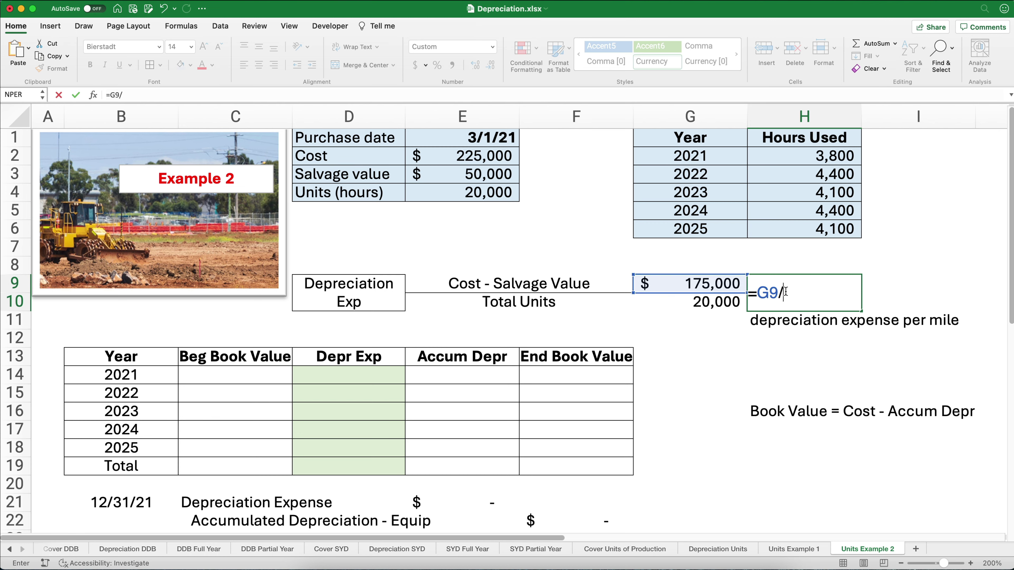
pyautogui.press('Left')
pyautogui.press('Down')
pyautogui.press('Return')
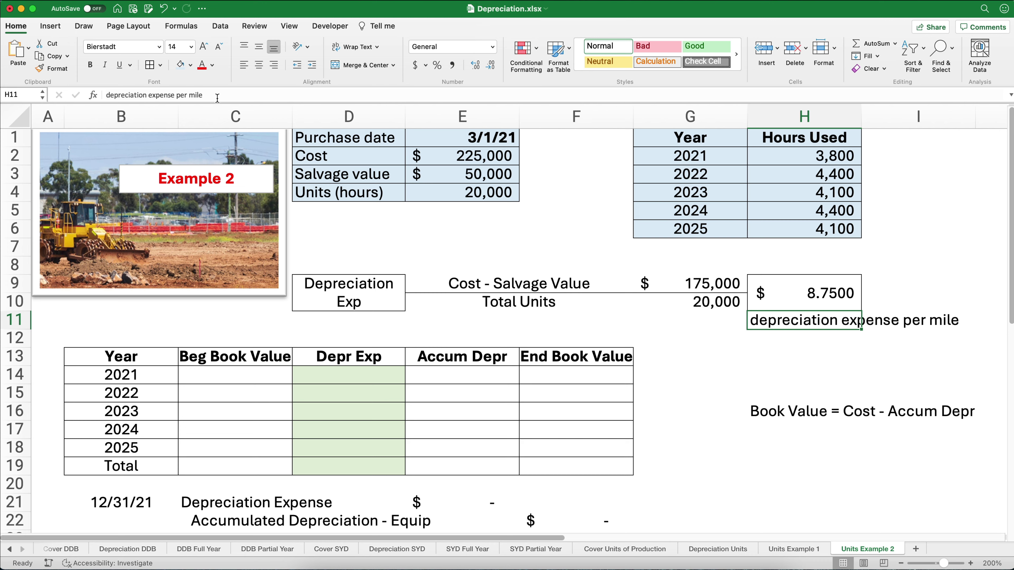
# Step: Change the rate label in H11 to read "depreciation expense per hour"
pyautogui.doubleClick(202, 95)
pyautogui.write('hour')
pyautogui.press('Return')
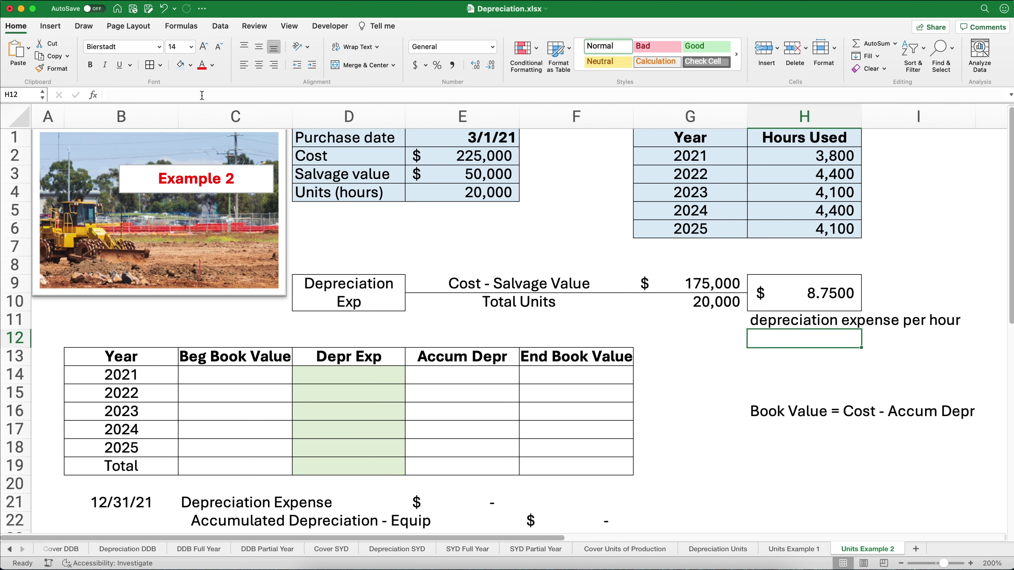
# Step: Link the 2021 beginning book value in C14 to the equipment's cost with =E2
pyautogui.click(222, 372)
pyautogui.write('=')
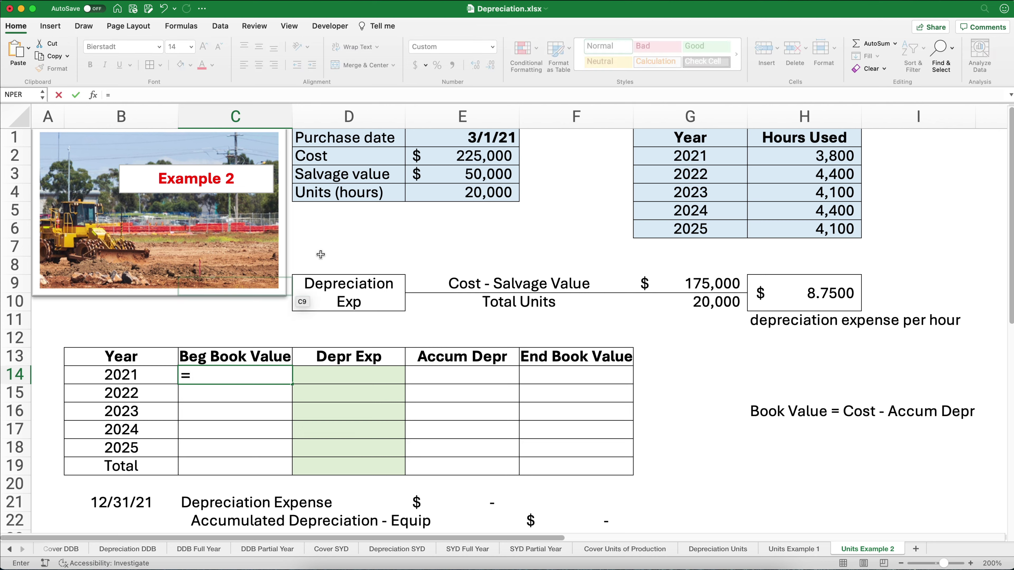
pyautogui.click(456, 161)
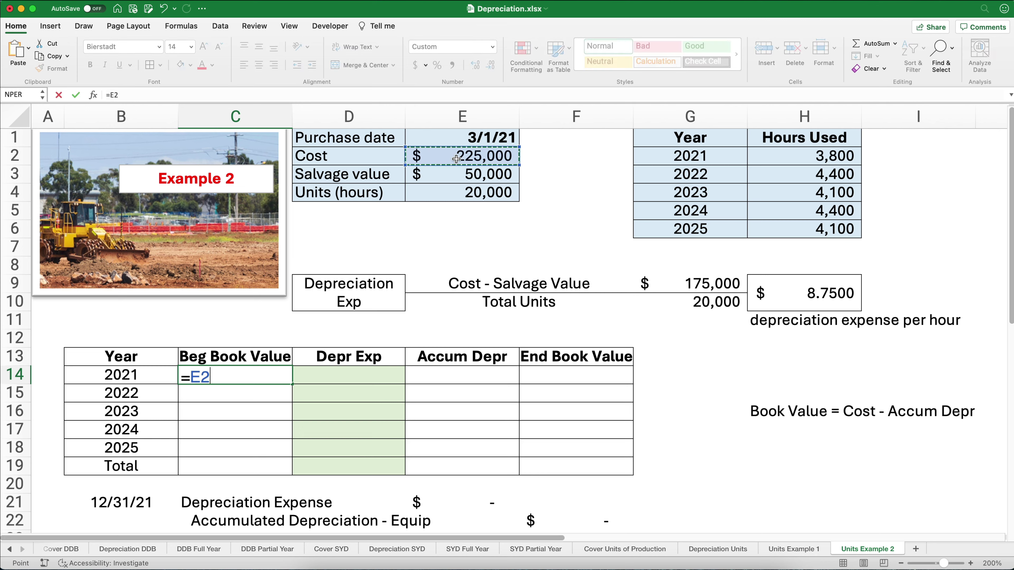
pyautogui.press('Return')
# Step: Calculate the 2021 depreciation expense in D14 with =H2*$H$9, keeping the hourly rate as an absolute reference
pyautogui.press('Up')
pyautogui.press('Right')
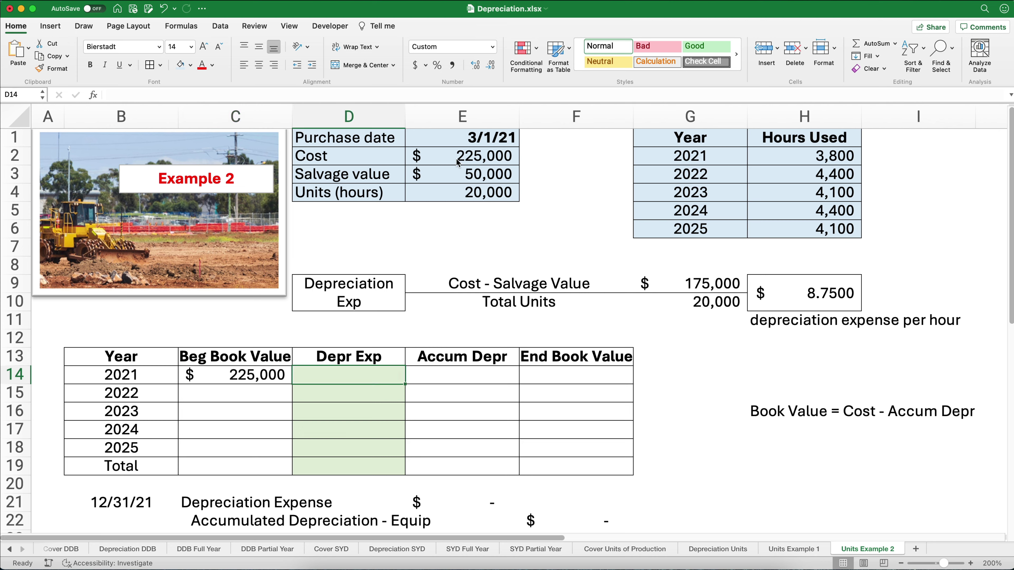
pyautogui.write('=')
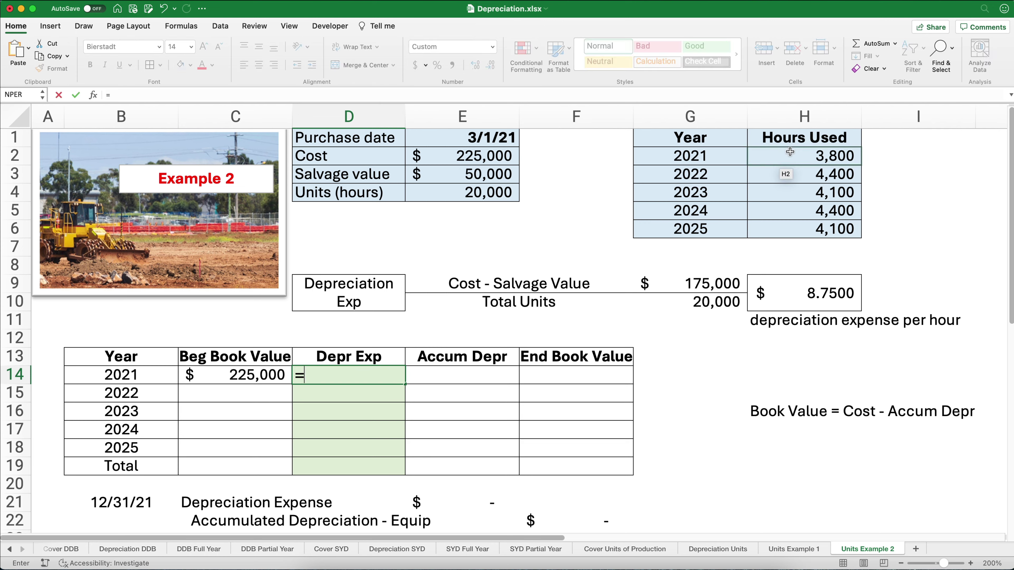
pyautogui.click(804, 155)
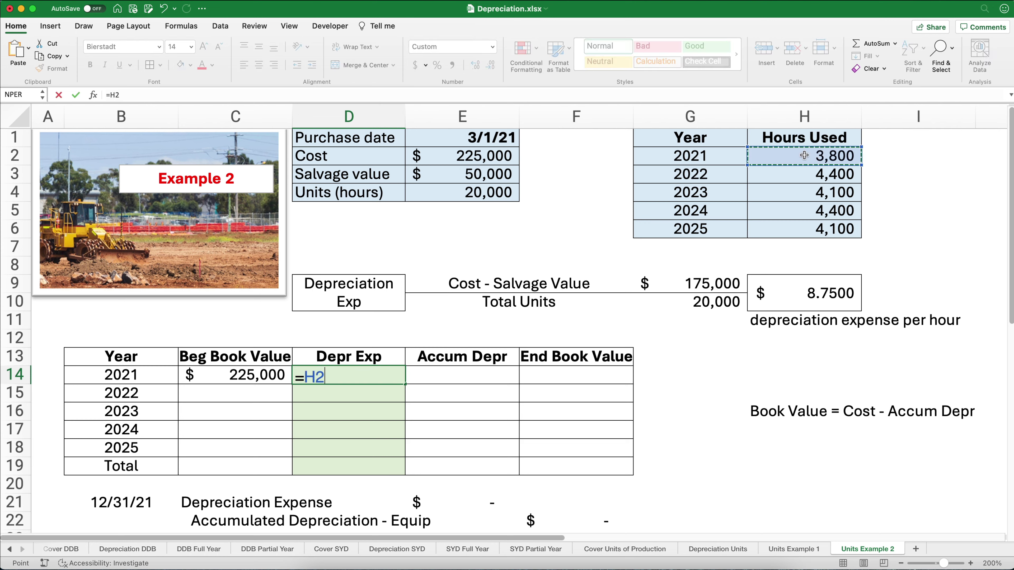
pyautogui.write('*')
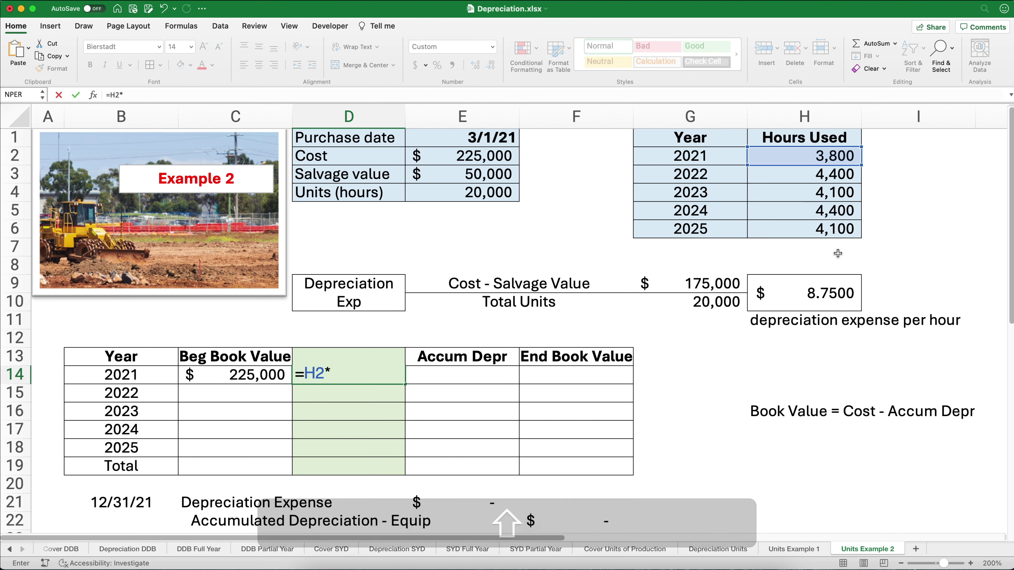
pyautogui.click(830, 291)
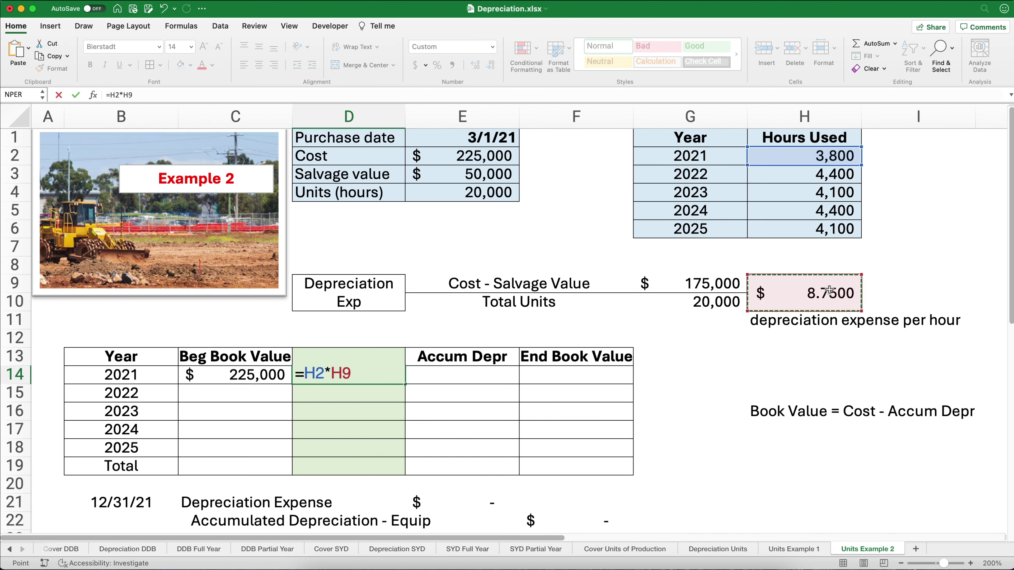
pyautogui.press('F4')
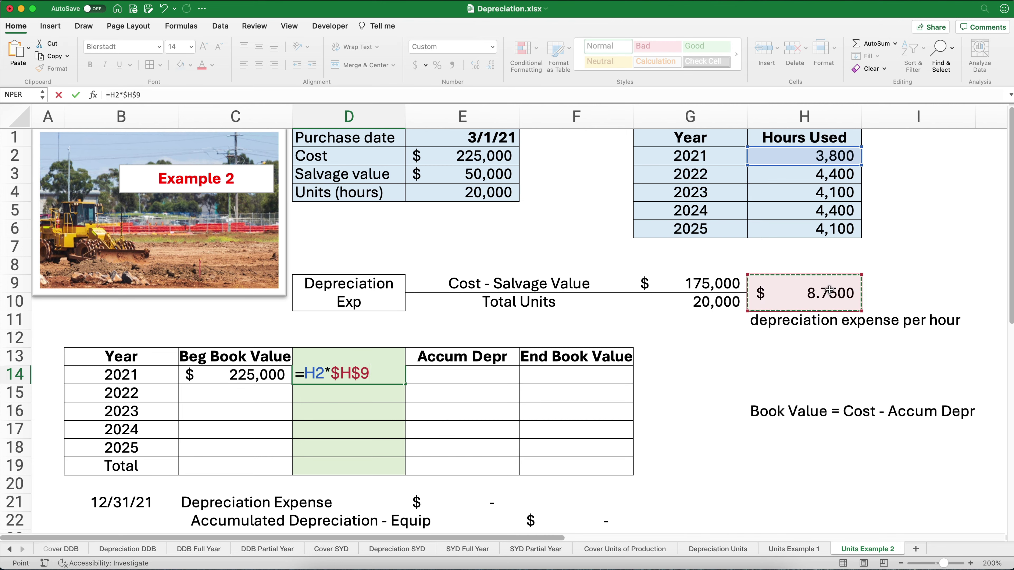
pyautogui.press('Return')
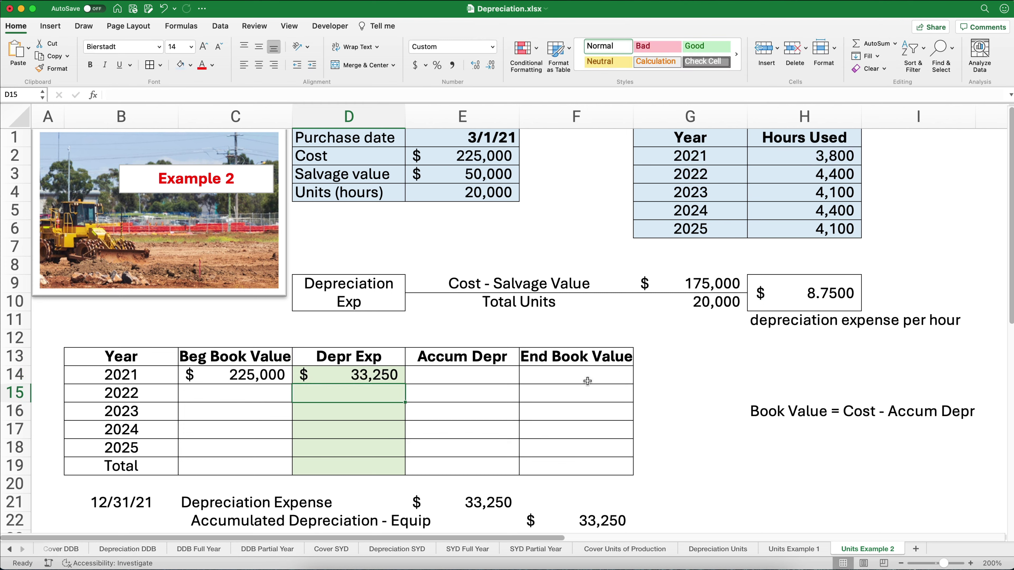
# Step: Set the 2021 accumulated depreciation in E14 to =D14
pyautogui.click(449, 378)
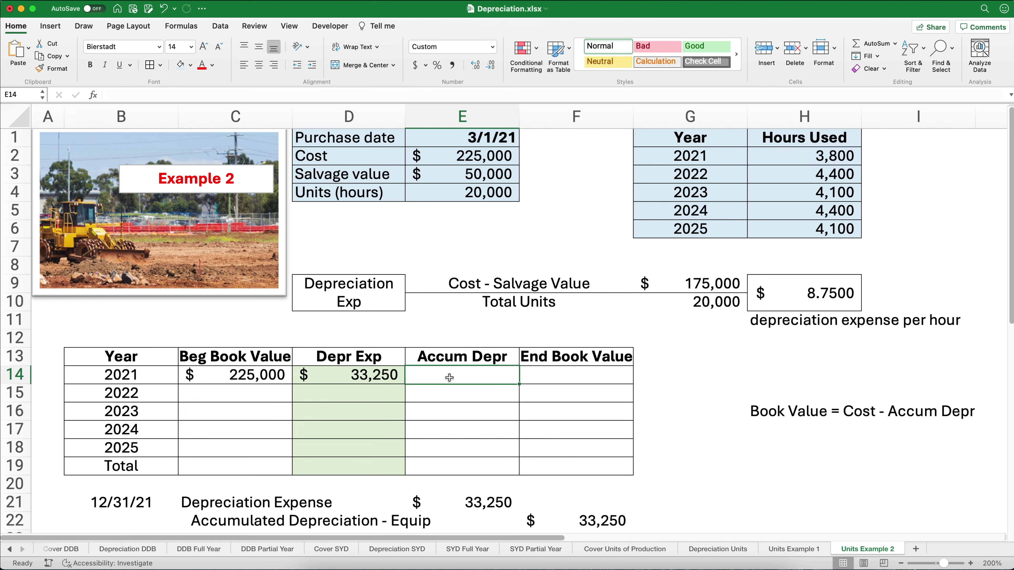
pyautogui.write('=D14')
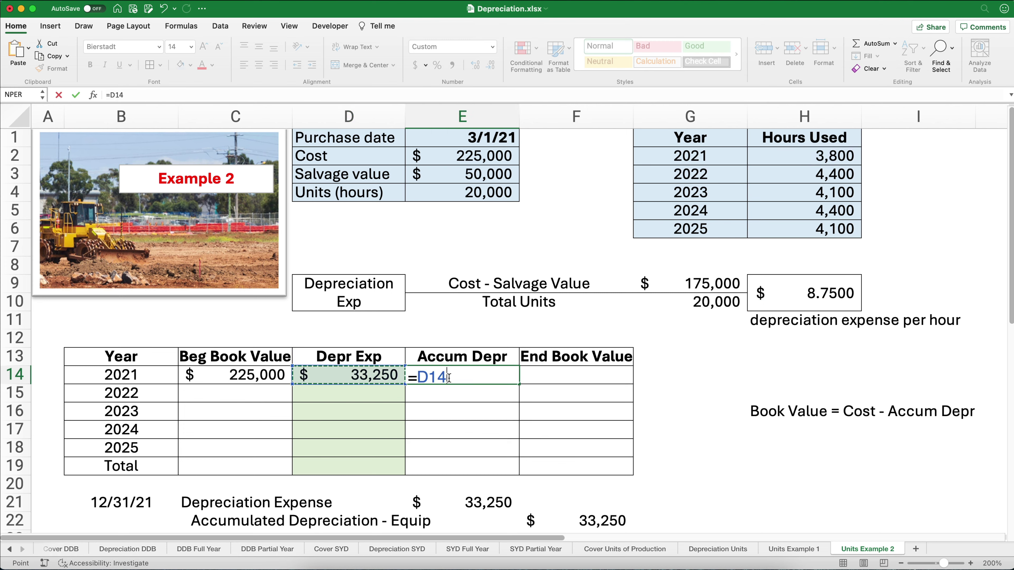
pyautogui.press('Return')
# Step: Calculate the 2021 ending book value in F14 with =$E$2-E14, using an absolute reference for the cost
pyautogui.press('Up')
pyautogui.press('Right')
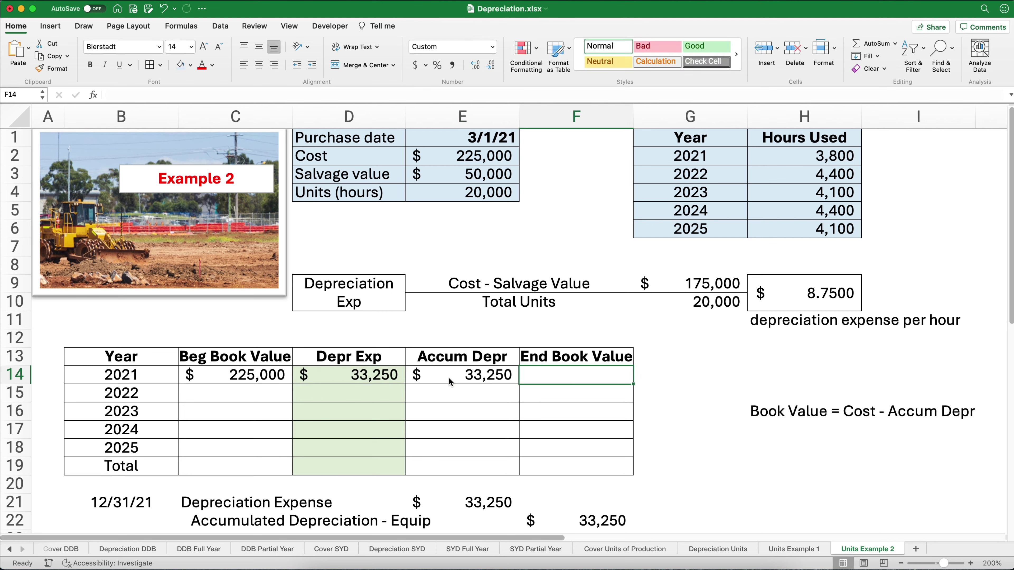
pyautogui.write('=')
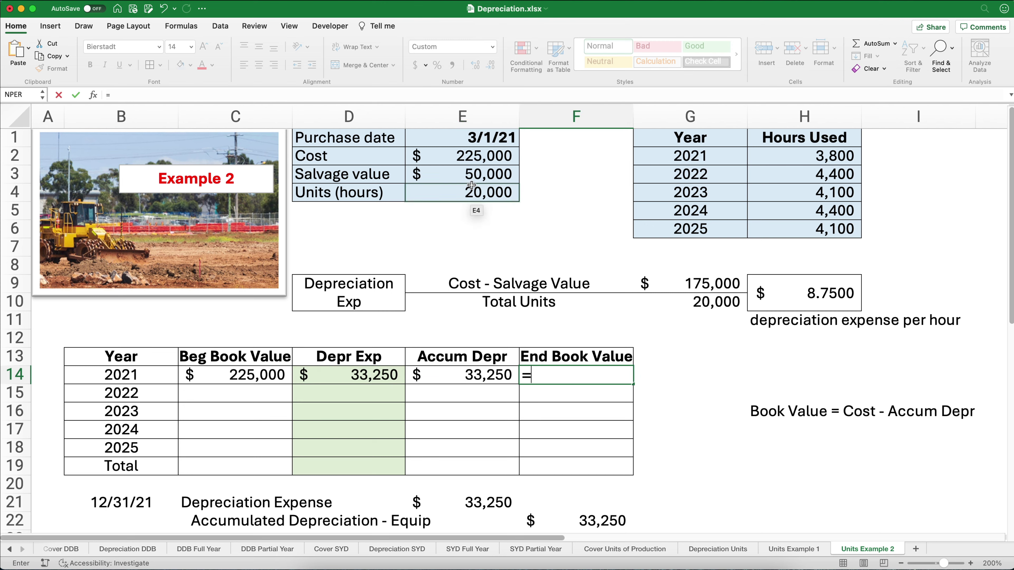
pyautogui.click(470, 156)
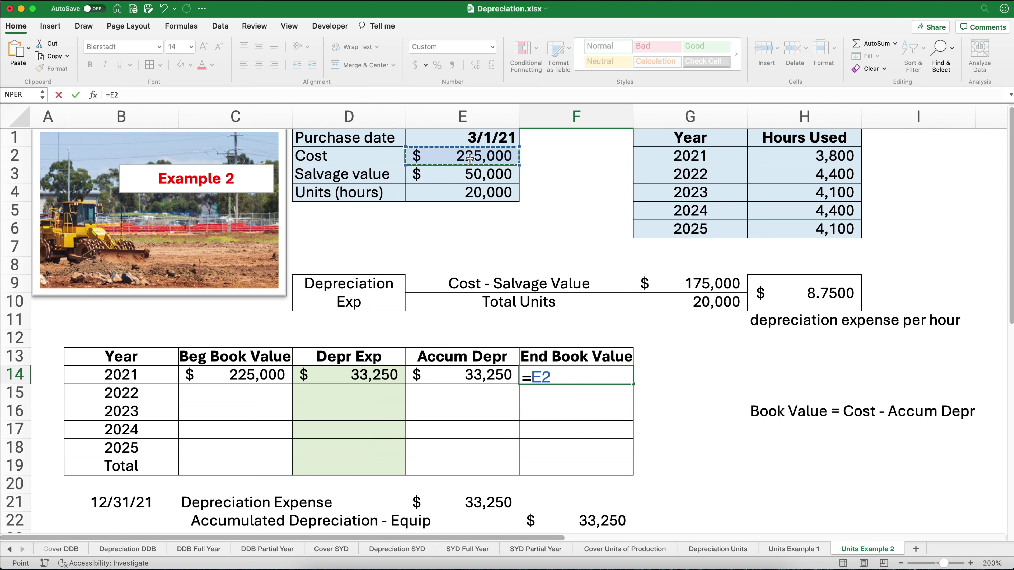
pyautogui.press('F4')
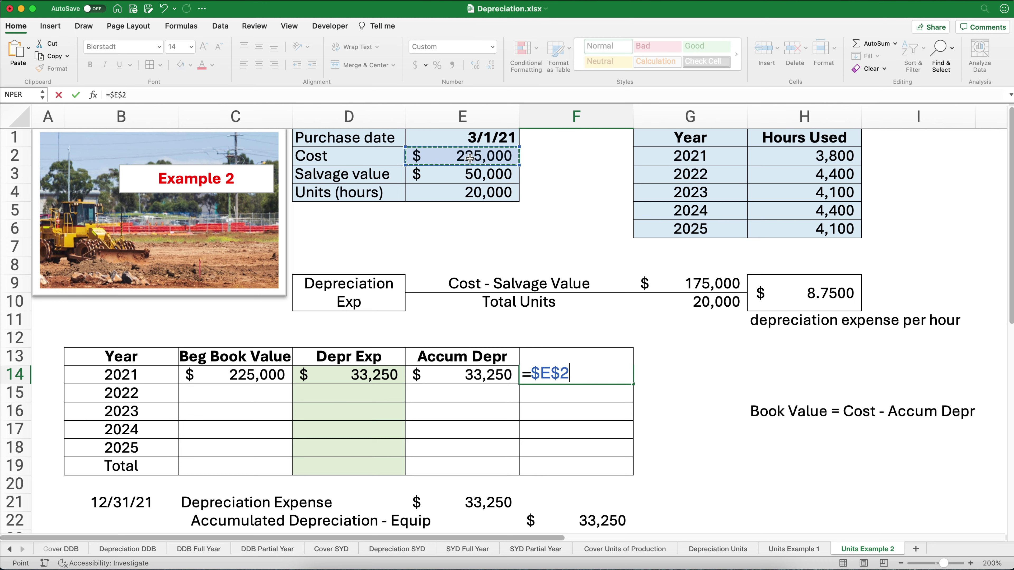
pyautogui.write('-')
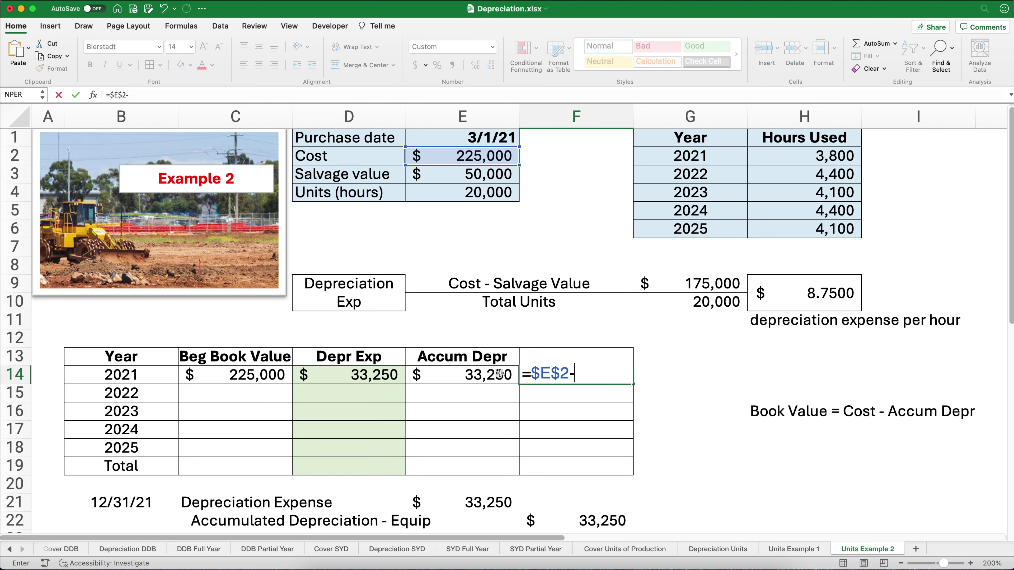
pyautogui.click(500, 376)
pyautogui.press('Return')
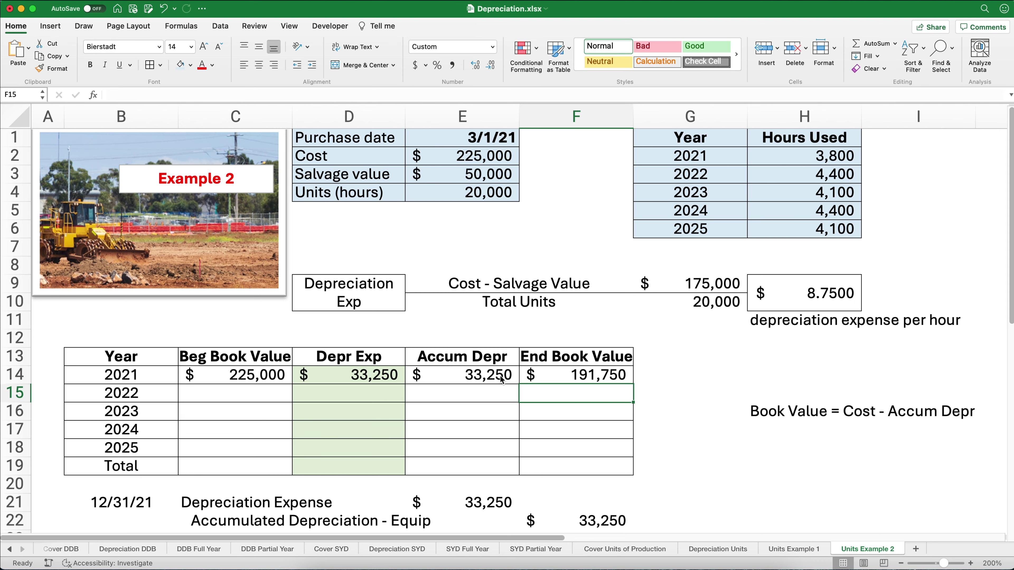
# Step: Fill the depreciation expense formula from D14 down through 2025 in D18 and check the last row's formula
pyautogui.click(364, 377)
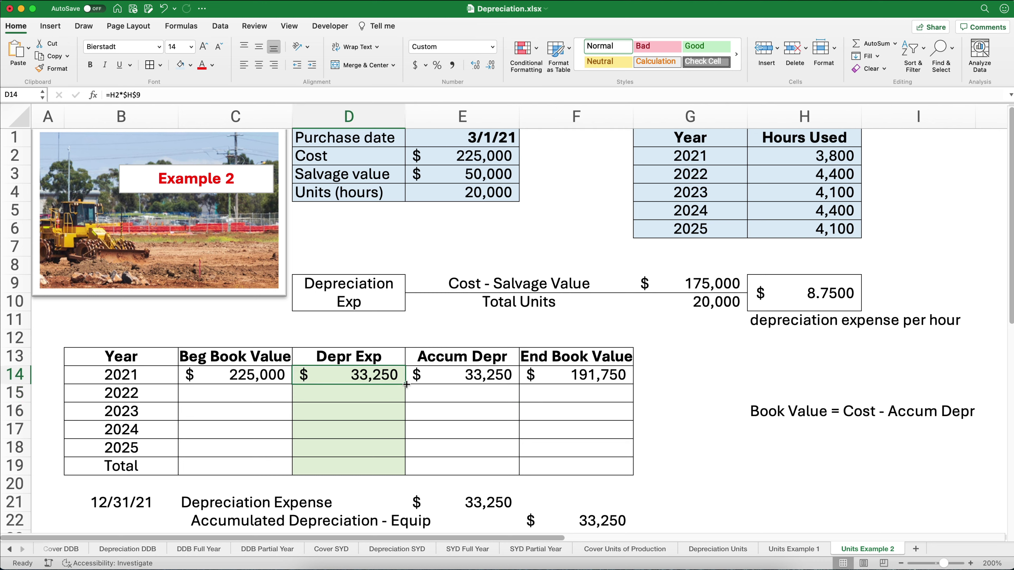
pyautogui.moveTo(407, 384); pyautogui.dragTo(402, 449)
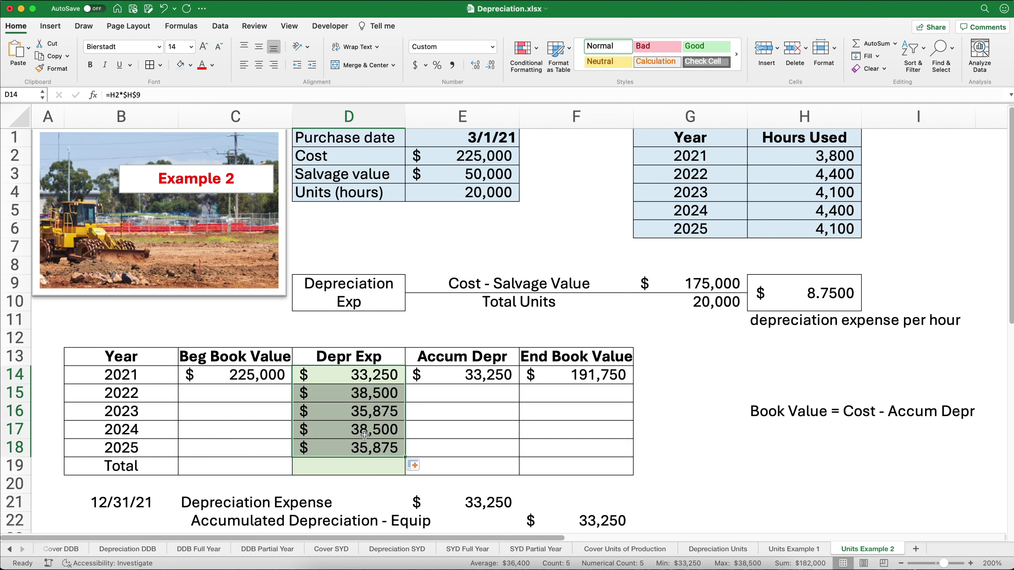
pyautogui.click(366, 445)
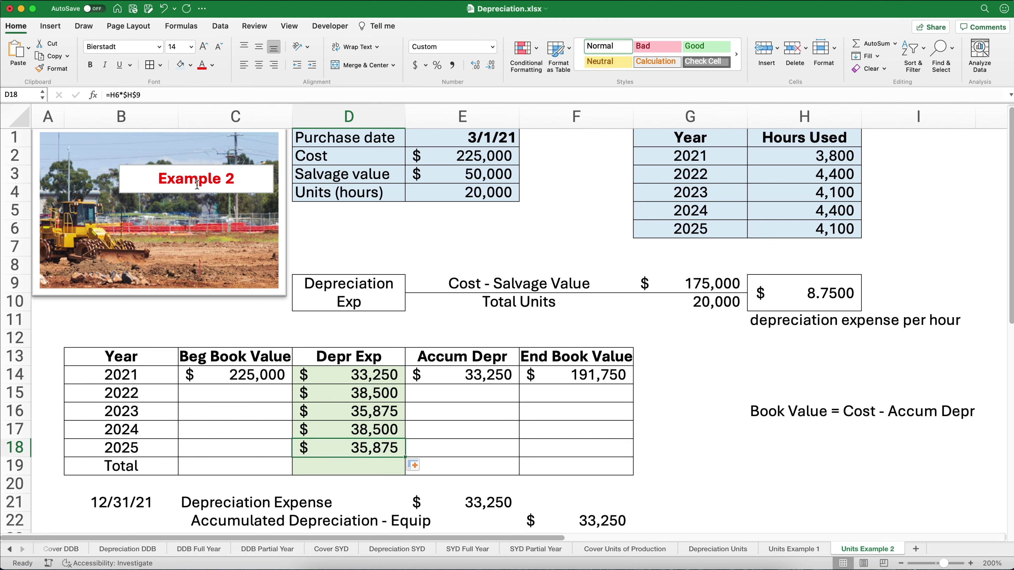
# Step: Check that the filled depreciation expense formulas in D18 and D15 reference the correct hours and the fixed hourly rate
pyautogui.click(115, 96)
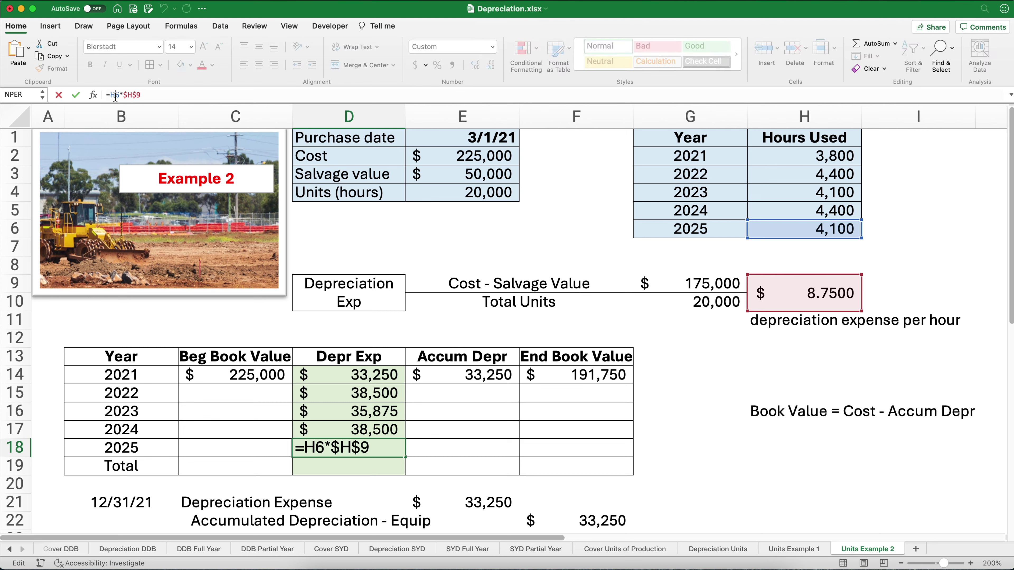
pyautogui.hotkey('ctrl', 'Return')
pyautogui.click(343, 394)
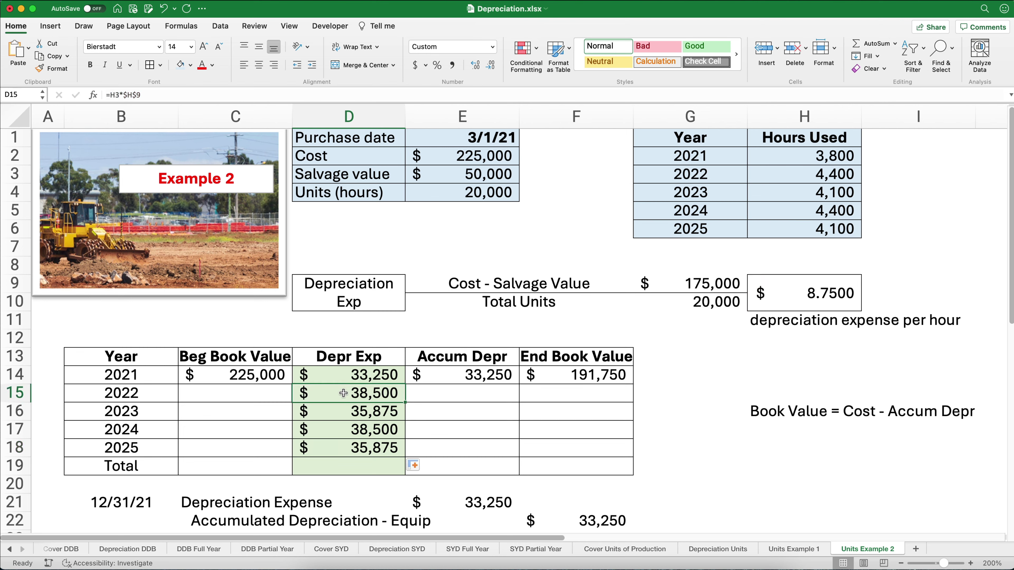
pyautogui.click(126, 98)
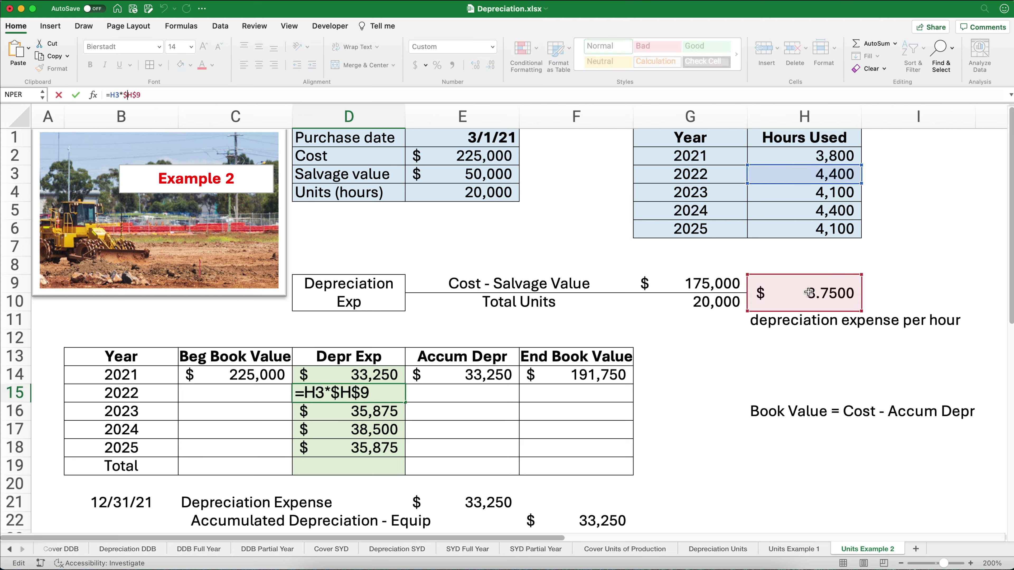
pyautogui.hotkey('ctrl', 'Return')
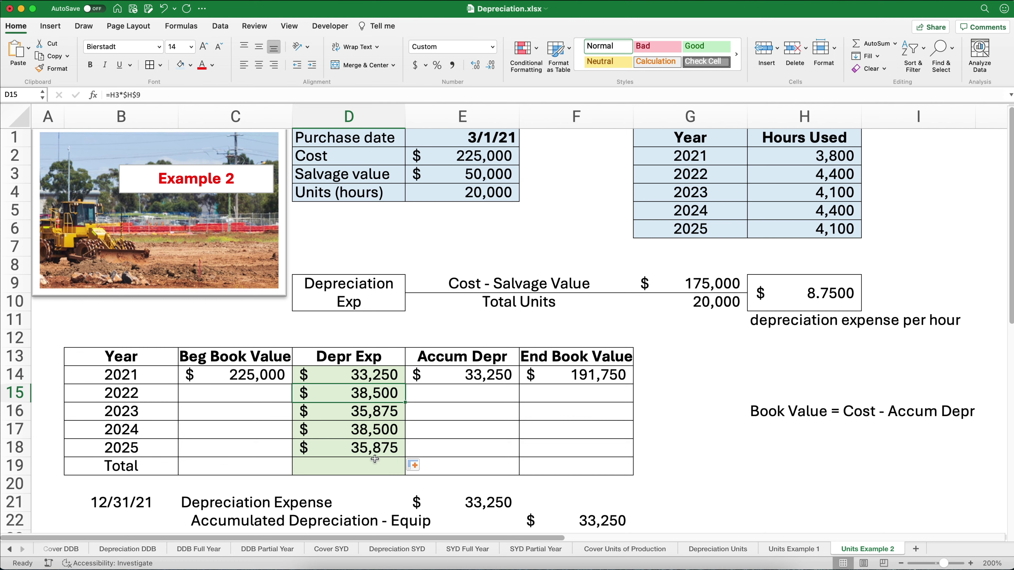
# Step: Set the 2022 beginning book value in C15 to =F14, the prior year's ending book value
pyautogui.click(260, 395)
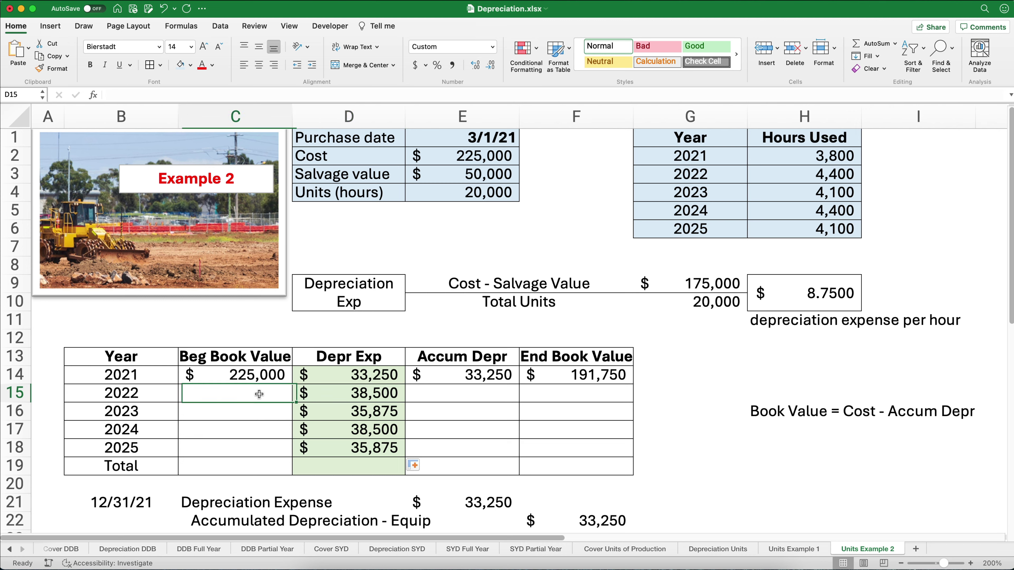
pyautogui.write('=')
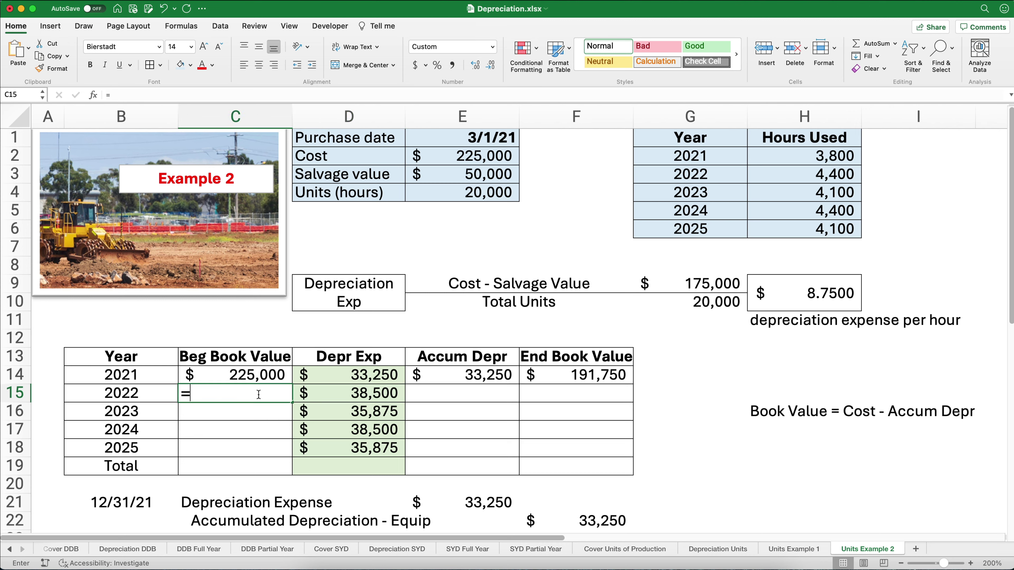
pyautogui.press('Right')
pyautogui.press('Right')
pyautogui.press('Right')
pyautogui.press('Up')
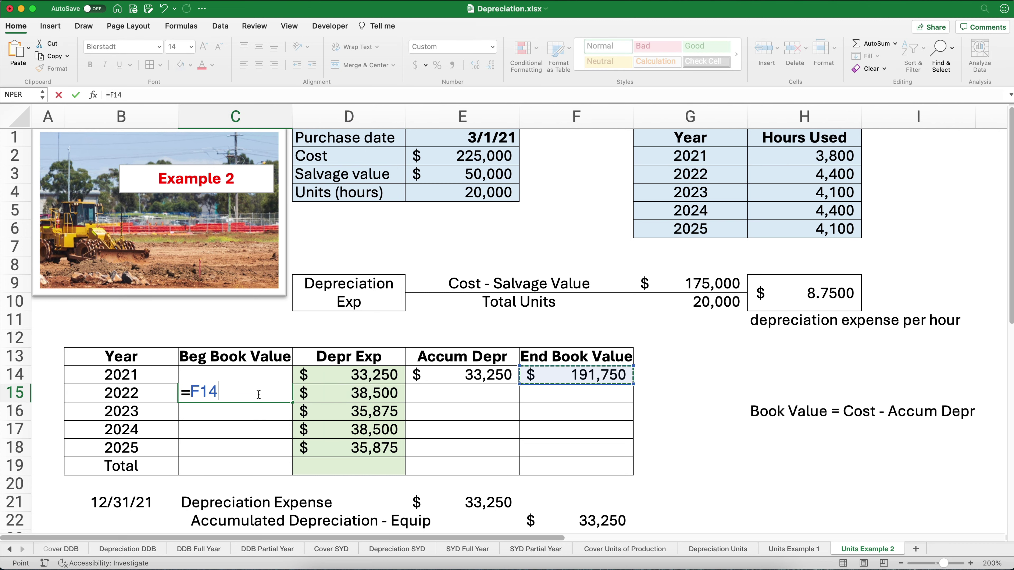
pyautogui.press('Return')
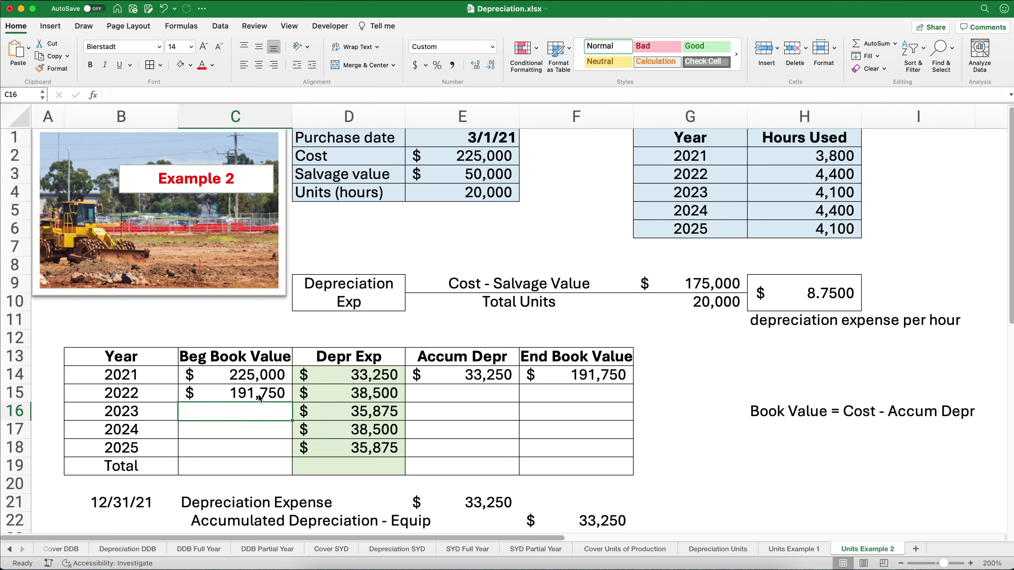
# Step: Calculate the 2022 accumulated depreciation in E15 with =E14+D15
pyautogui.press('Up')
pyautogui.press('Right')
pyautogui.press('Right')
pyautogui.write('=')
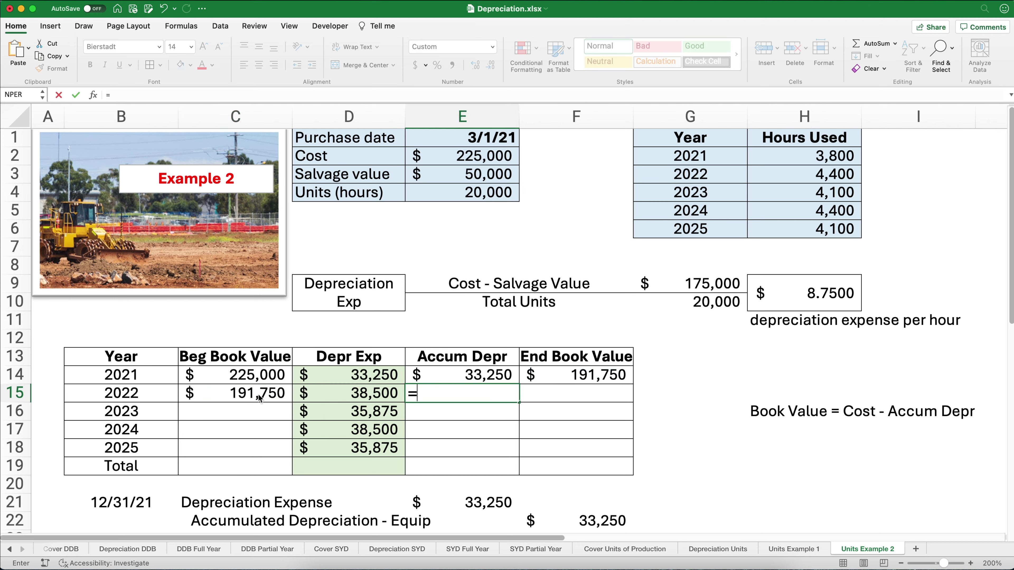
pyautogui.press('Up')
pyautogui.write('+')
pyautogui.press('Left')
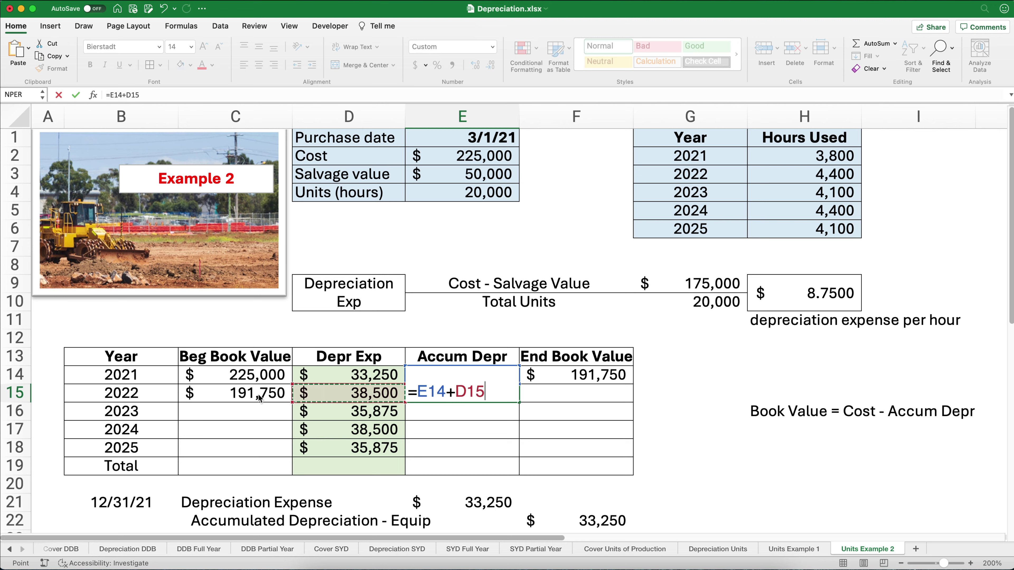
pyautogui.press('Return')
# Step: Calculate the 2022 ending book value in F15 with =$E$2-E15, keeping the cost as an absolute reference
pyautogui.press('Up')
pyautogui.press('Right')
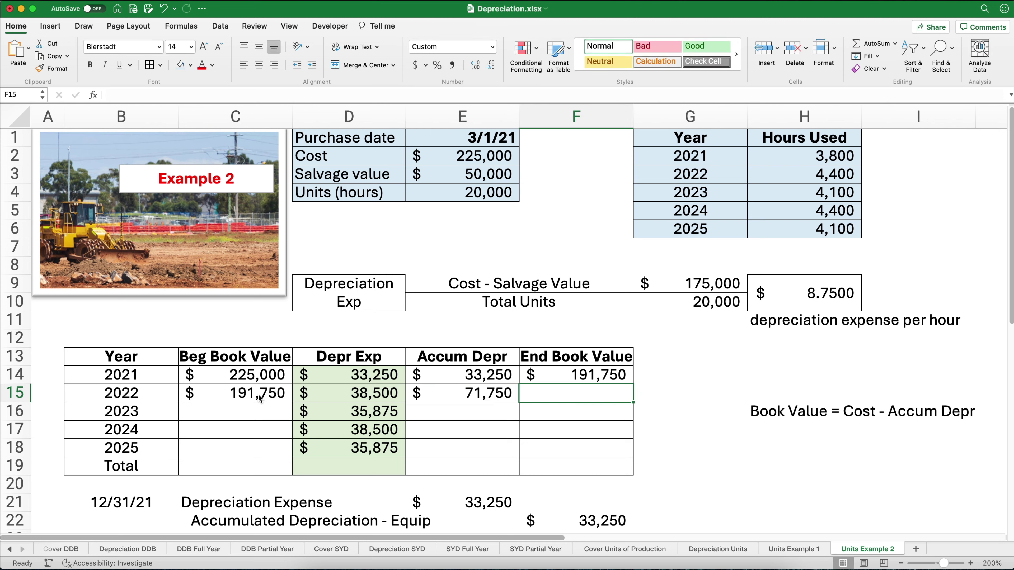
pyautogui.write('=')
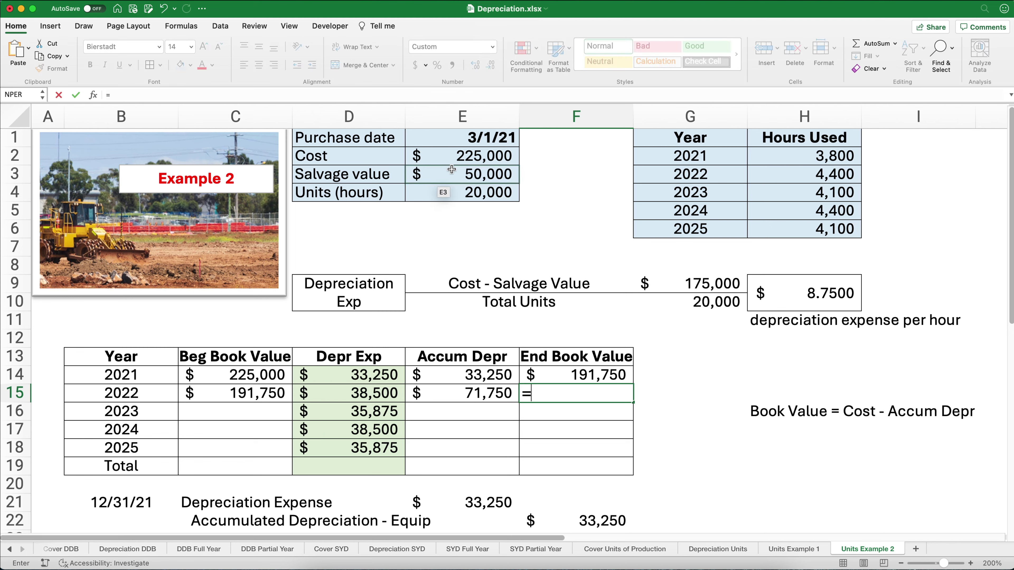
pyautogui.click(455, 160)
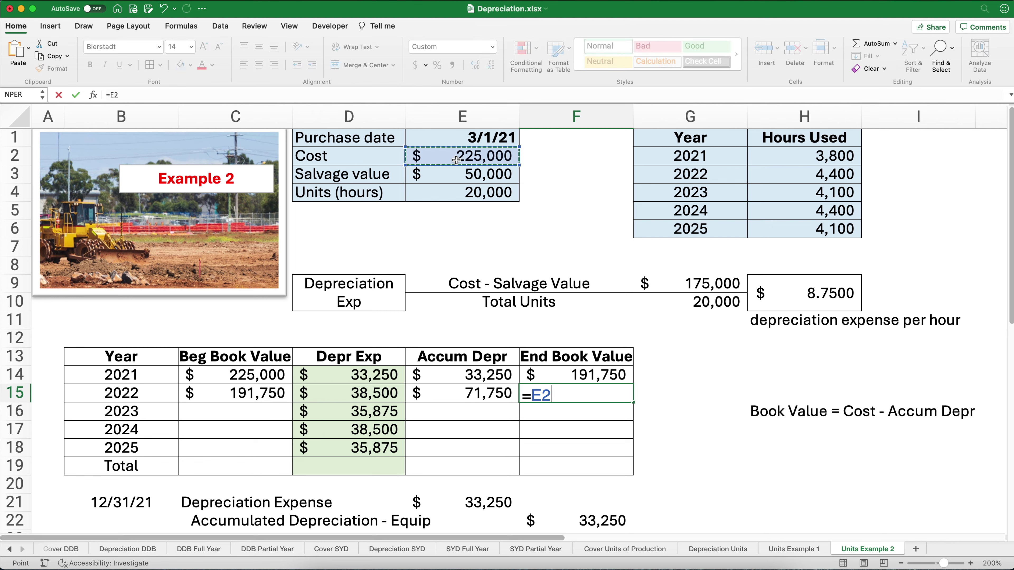
pyautogui.press('F4')
pyautogui.write('-')
pyautogui.click(457, 394)
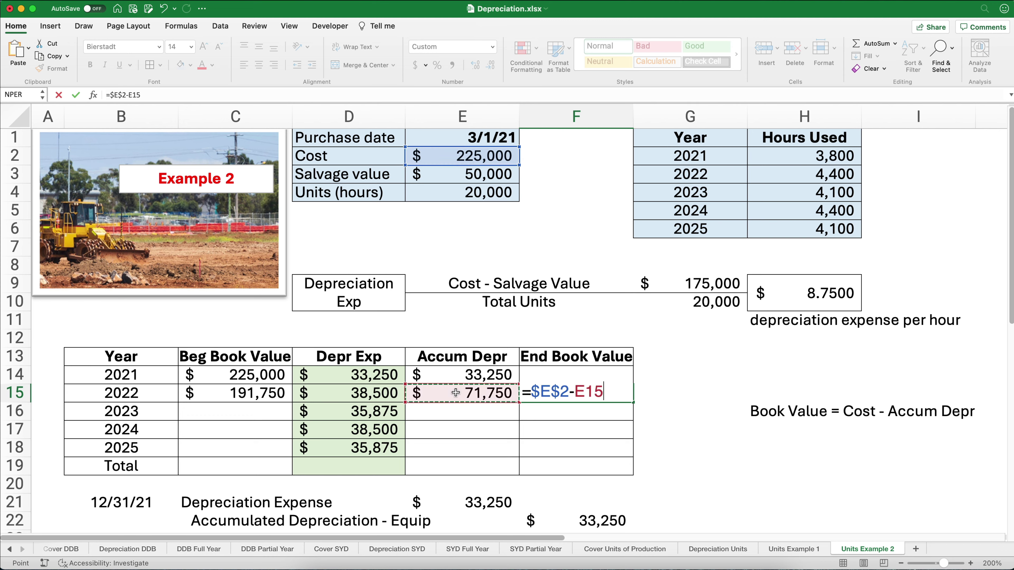
pyautogui.press('Return')
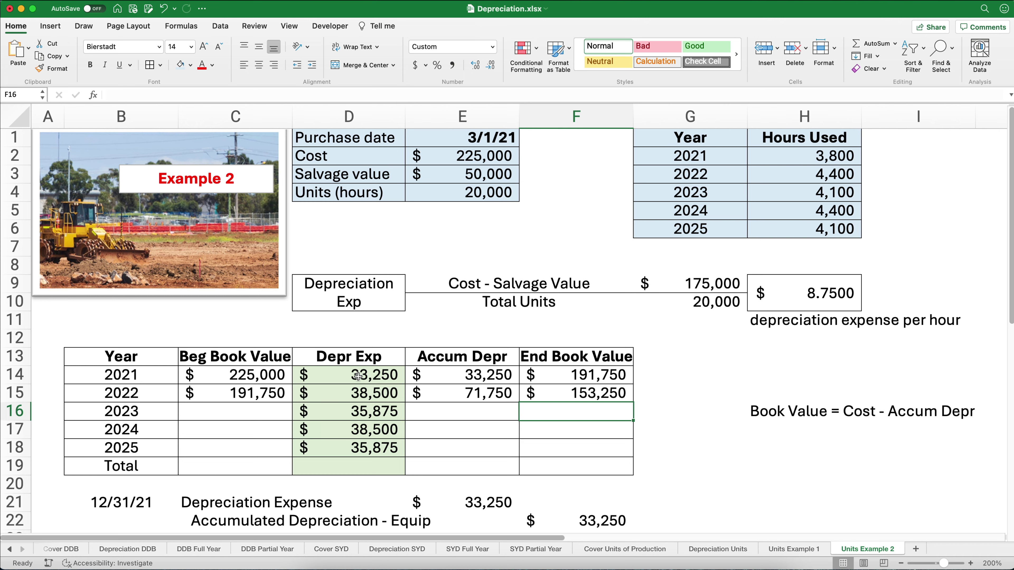
pyautogui.click(264, 376)
pyautogui.moveTo(264, 376); pyautogui.dragTo(293, 457)
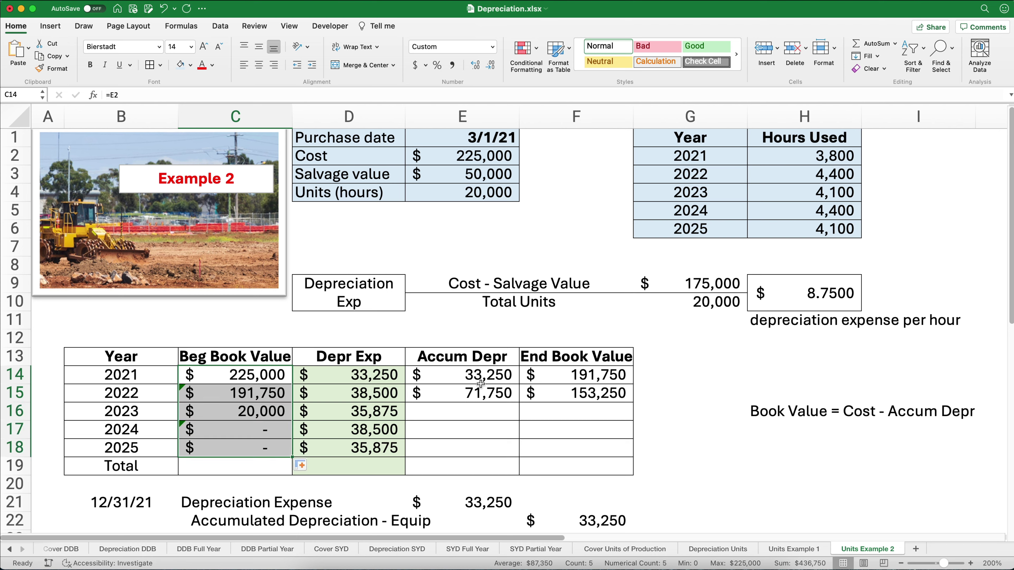
pyautogui.click(454, 394)
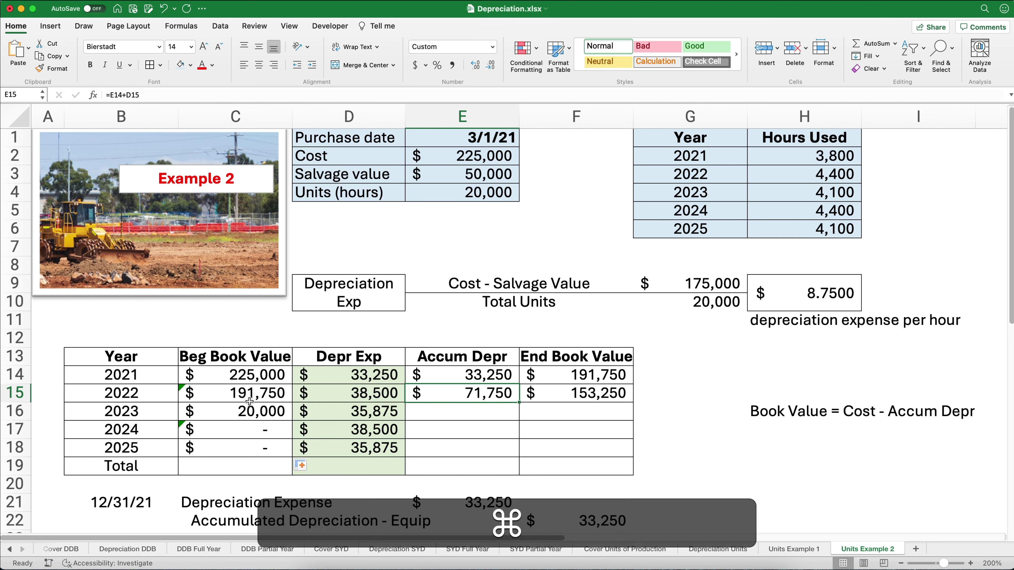
pyautogui.press('super+z')
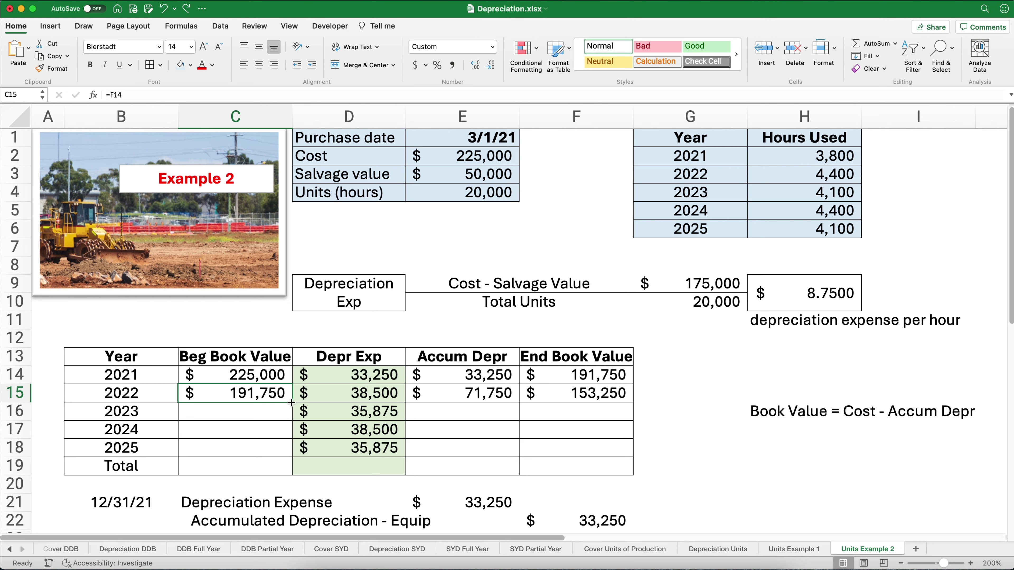
# Step: Fill the 2022 formulas for beginning book value, accumulated depreciation and ending book value down through 2025 in row 18
pyautogui.moveTo(294, 403); pyautogui.dragTo(294, 457)
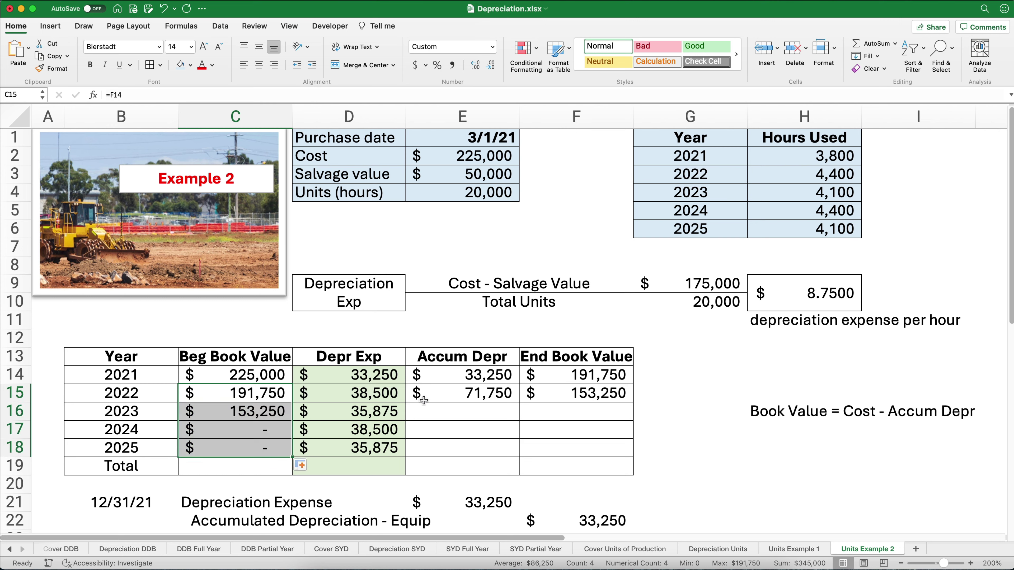
pyautogui.click(500, 394)
pyautogui.moveTo(501, 394); pyautogui.dragTo(559, 396)
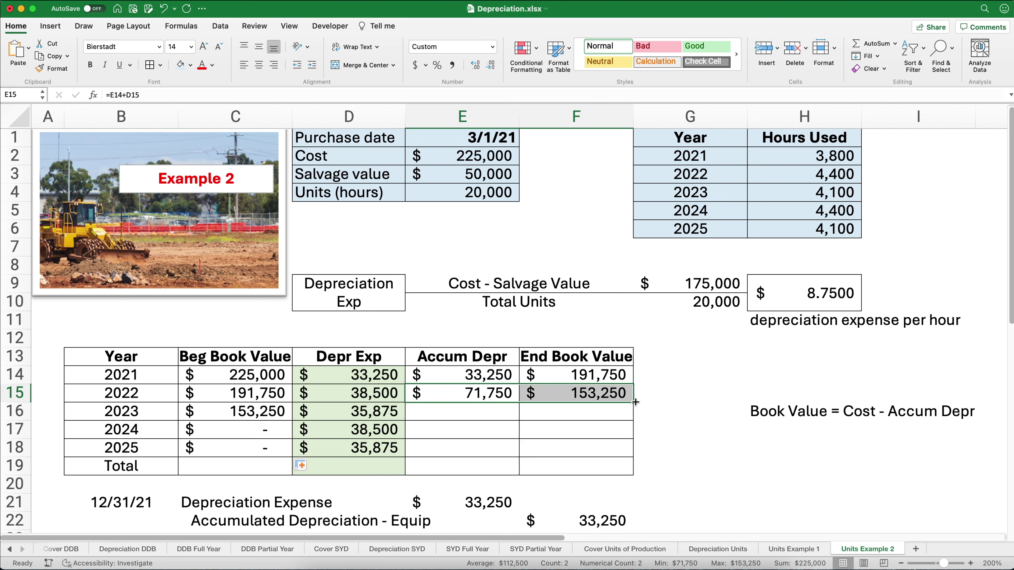
pyautogui.moveTo(634, 403); pyautogui.dragTo(610, 449)
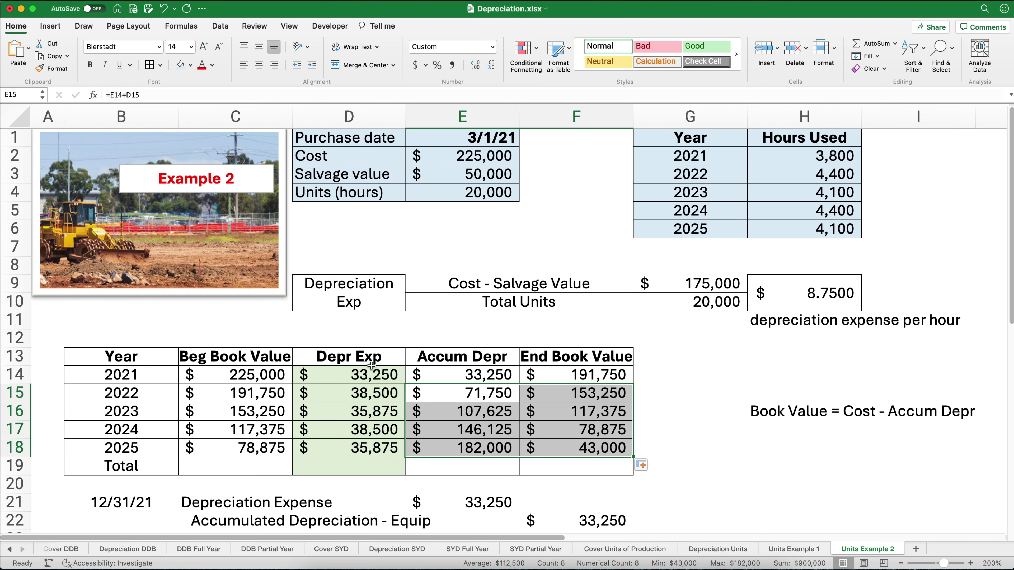
# Step: Total the depreciation expense for 2021 to 2025 in D19 with =SUM(D14:D18) and check the total's formula
pyautogui.moveTo(369, 371); pyautogui.dragTo(376, 458)
pyautogui.press('shift+super+t')
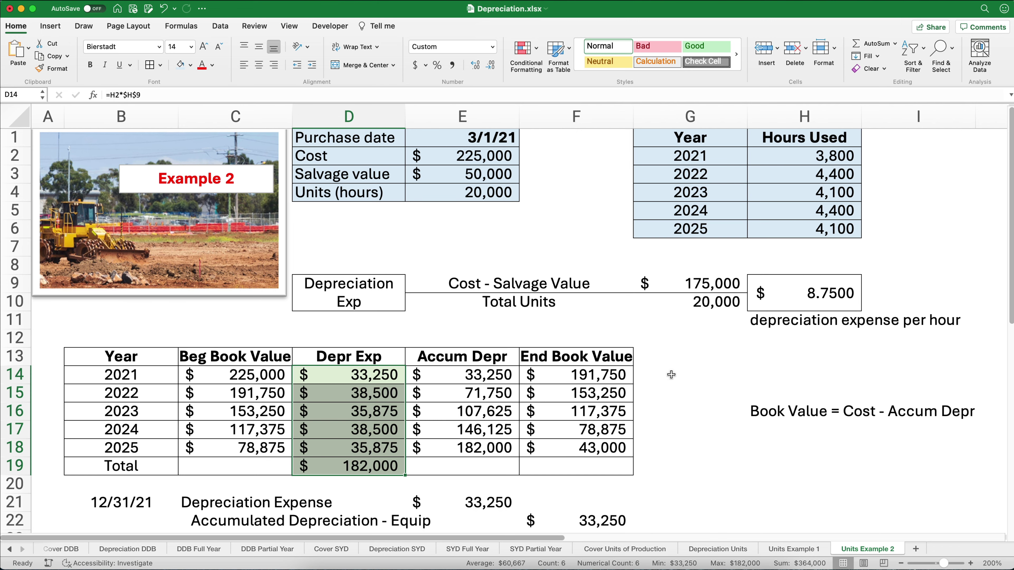
pyautogui.click(682, 363)
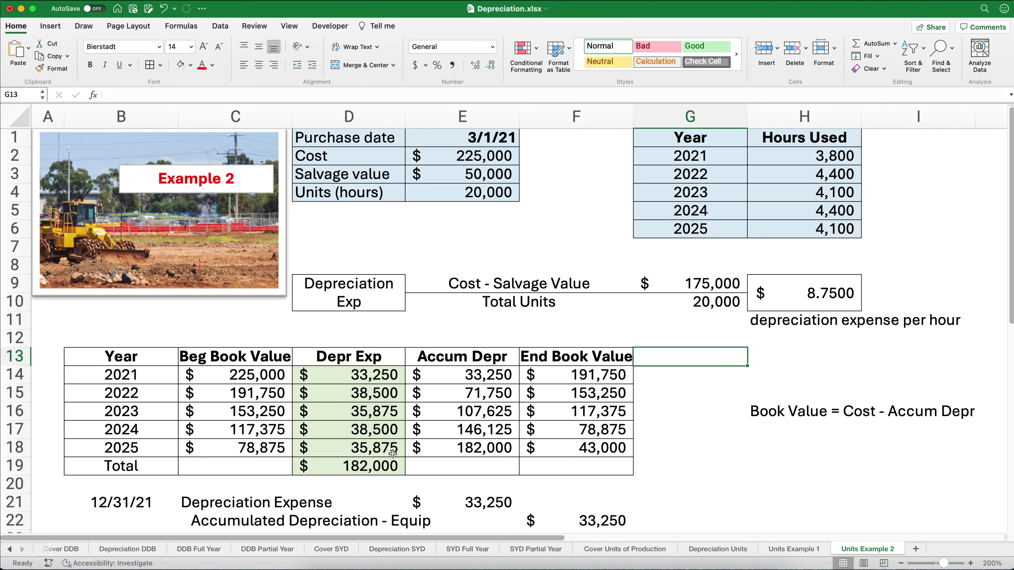
pyautogui.click(373, 467)
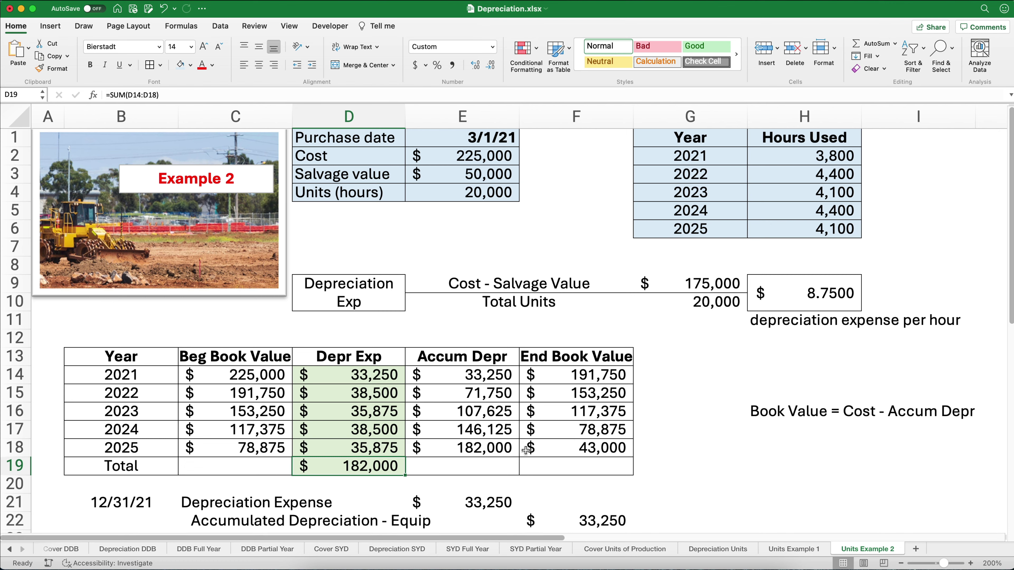
# Step: Replace the 2025 depreciation expense in D18 with =F17-E3 to stop at salvage value, and check the total and ending book value
pyautogui.click(376, 444)
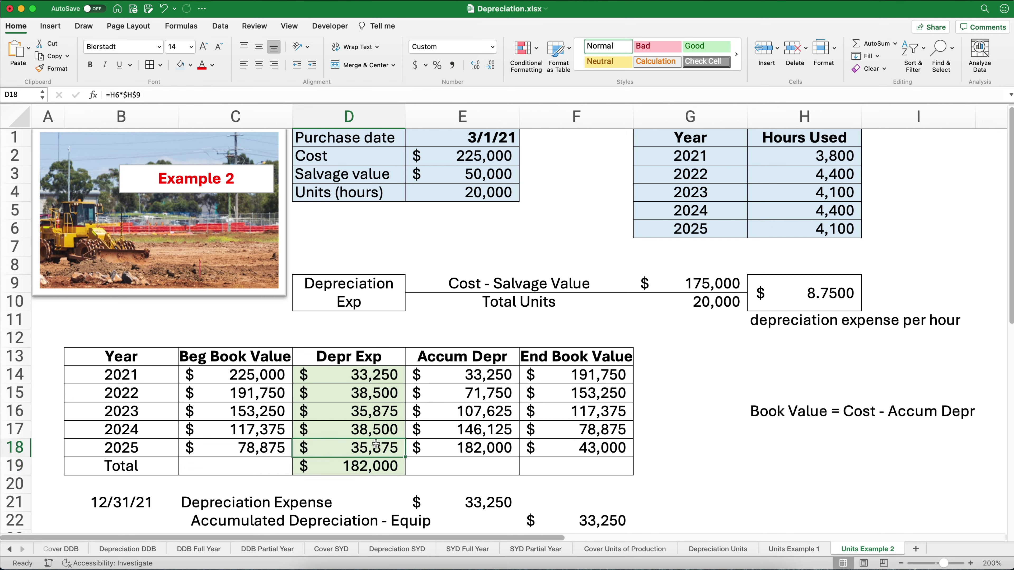
pyautogui.write('=')
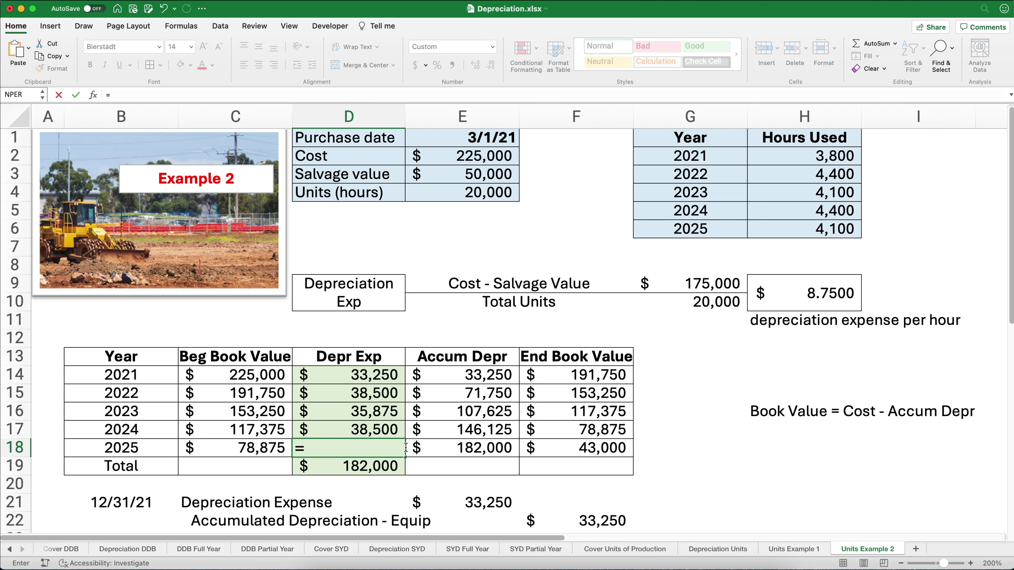
pyautogui.click(569, 433)
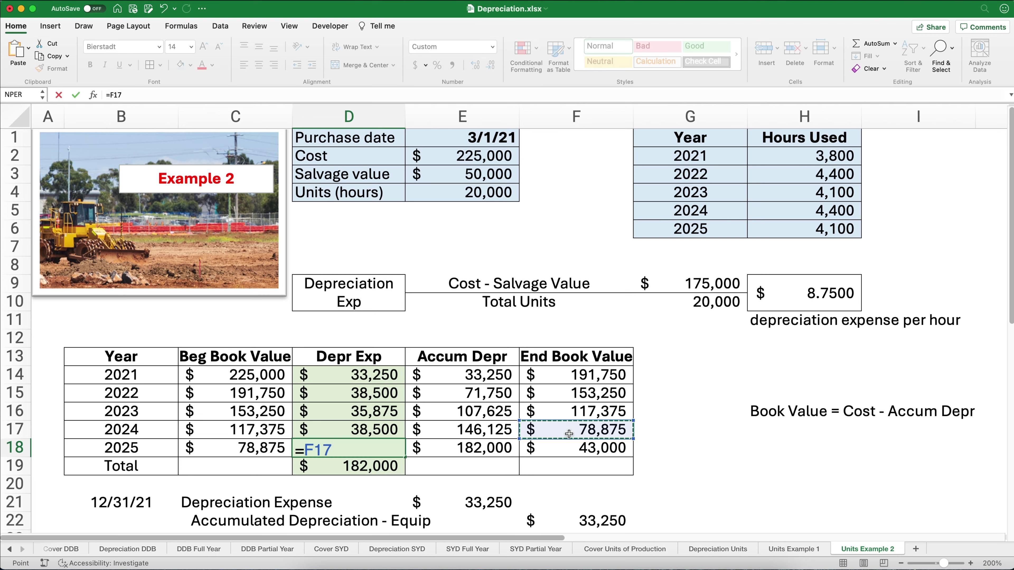
pyautogui.write('-')
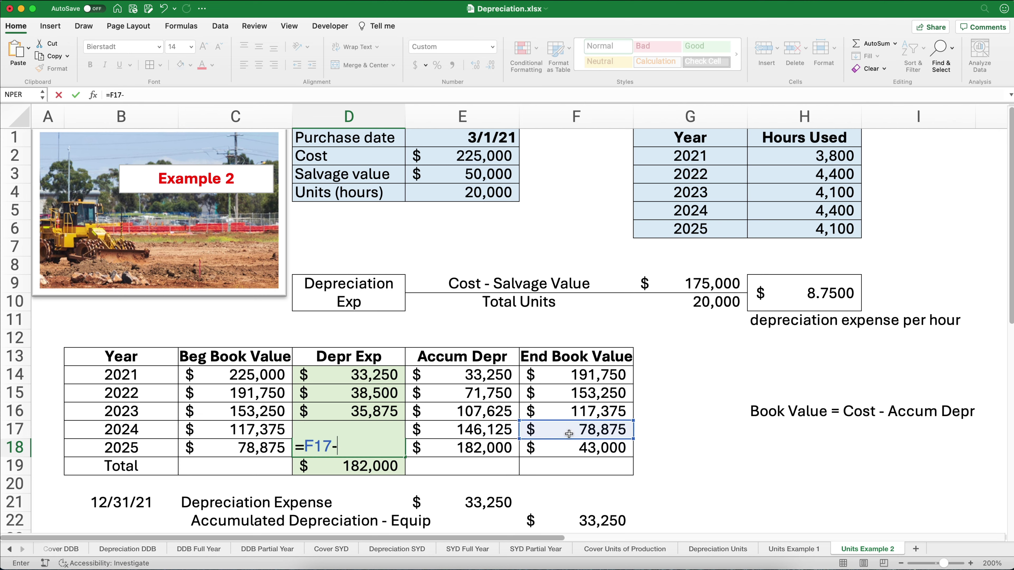
pyautogui.click(482, 177)
pyautogui.press('Return')
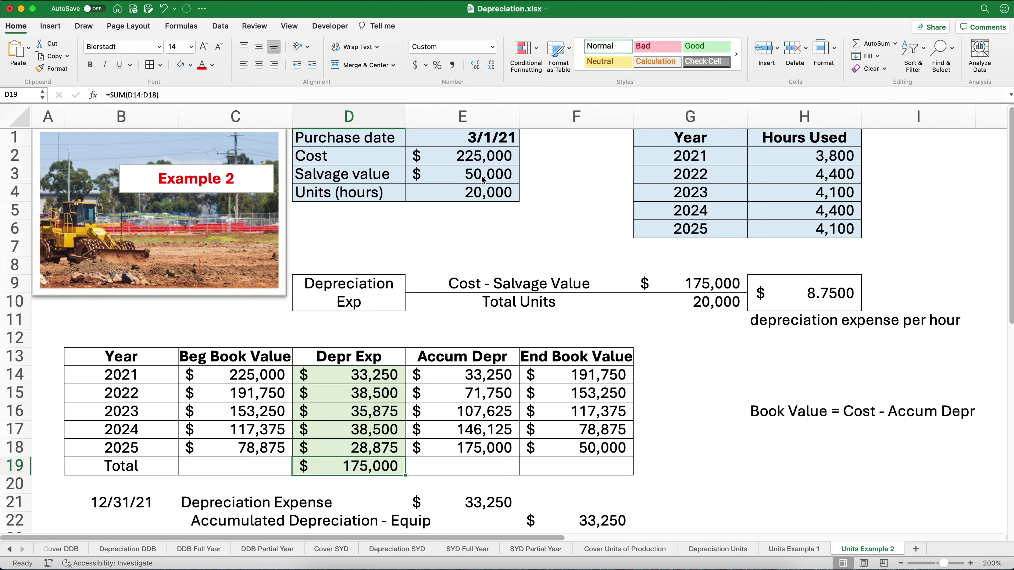
pyautogui.press('Up')
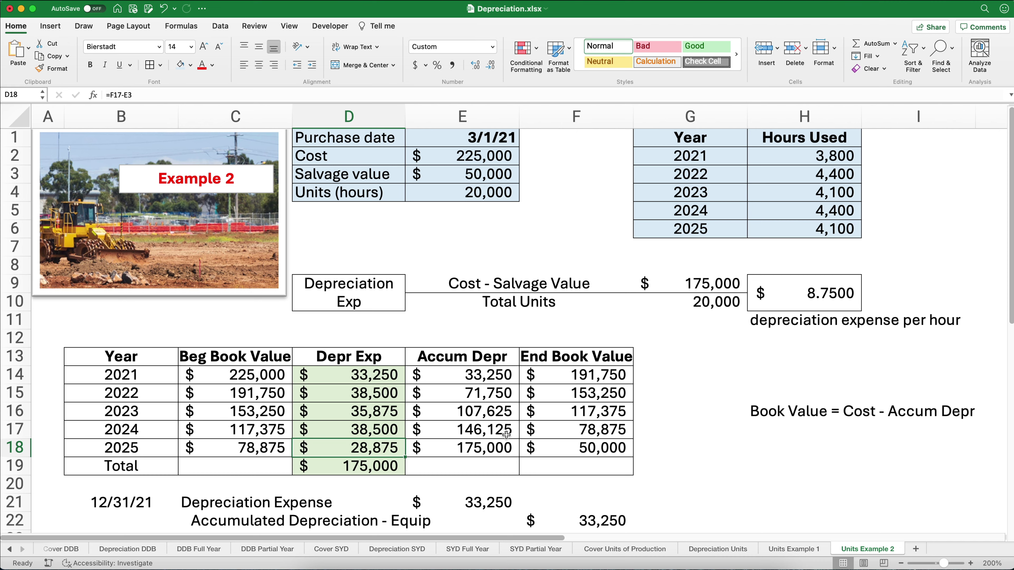
pyautogui.click(379, 463)
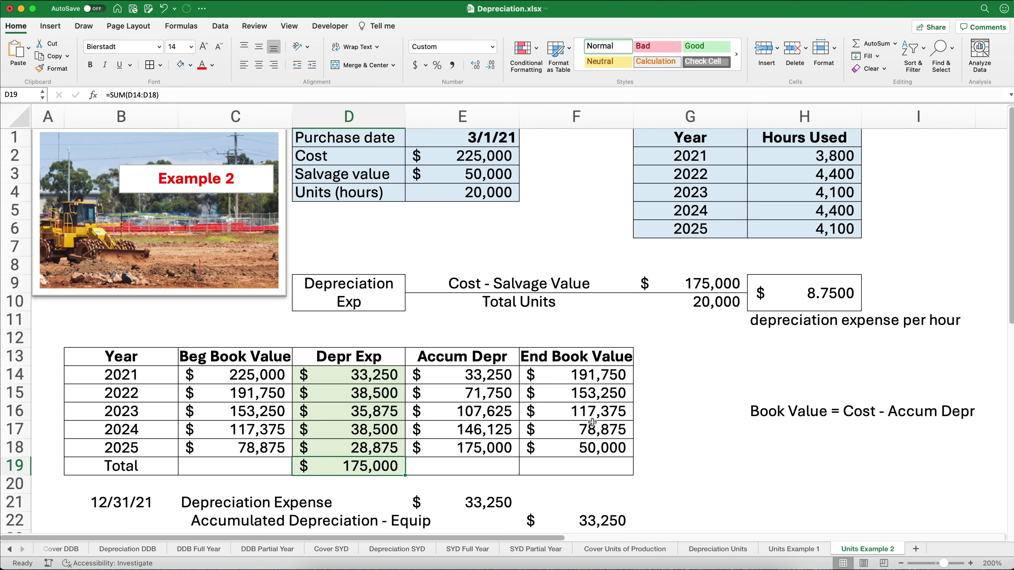
pyautogui.click(593, 447)
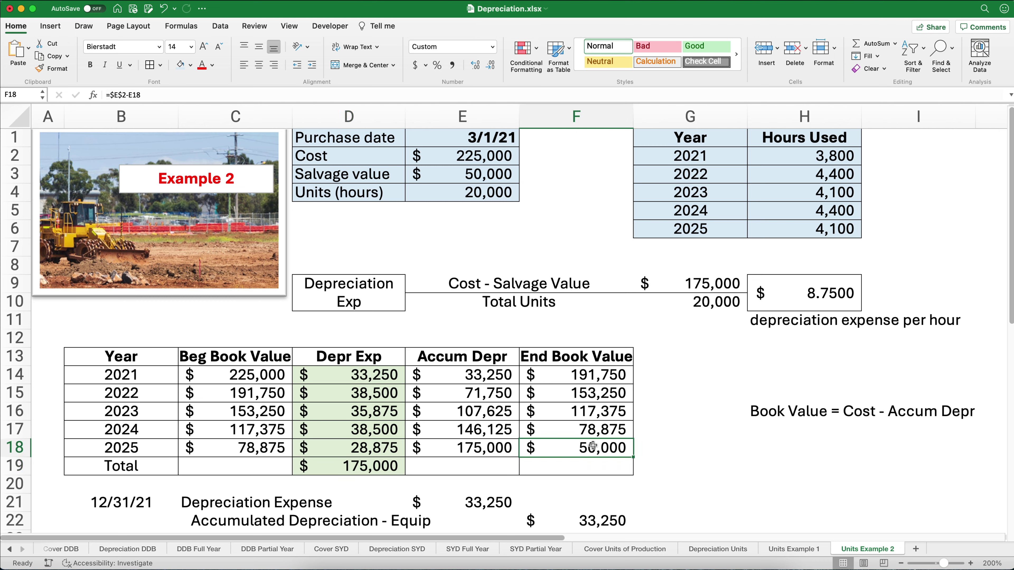